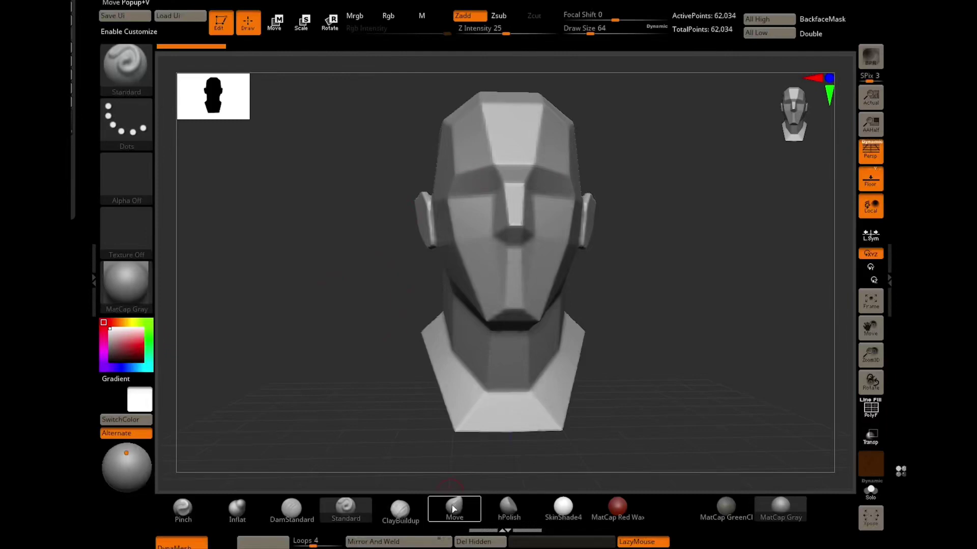
Enlarge the Move brush to 305 and Shift-smooth the surfaces across the head.
click(453, 508)
drag(338, 290, 298, 273)
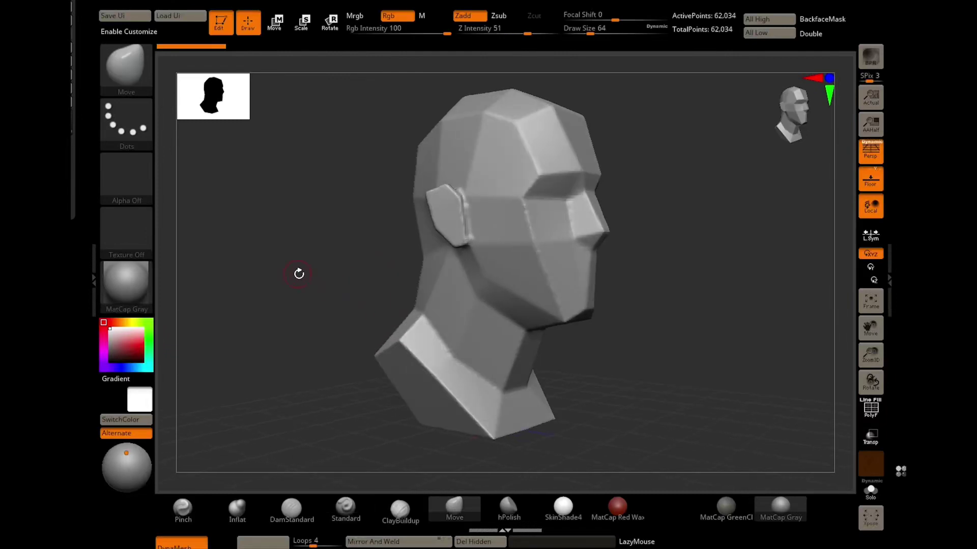
key(s)
drag(578, 182, 603, 183)
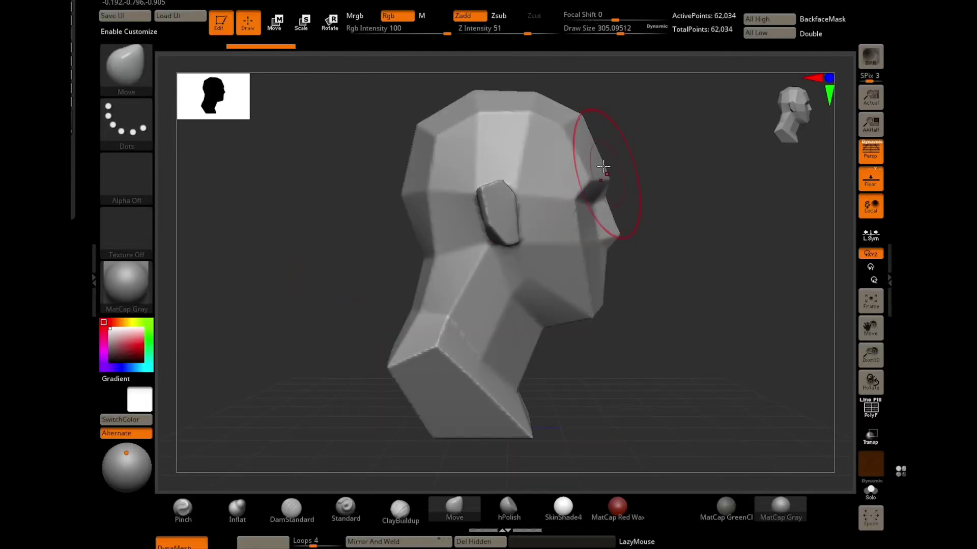
key(shift)
shift+drag(408, 178, 407, 211)
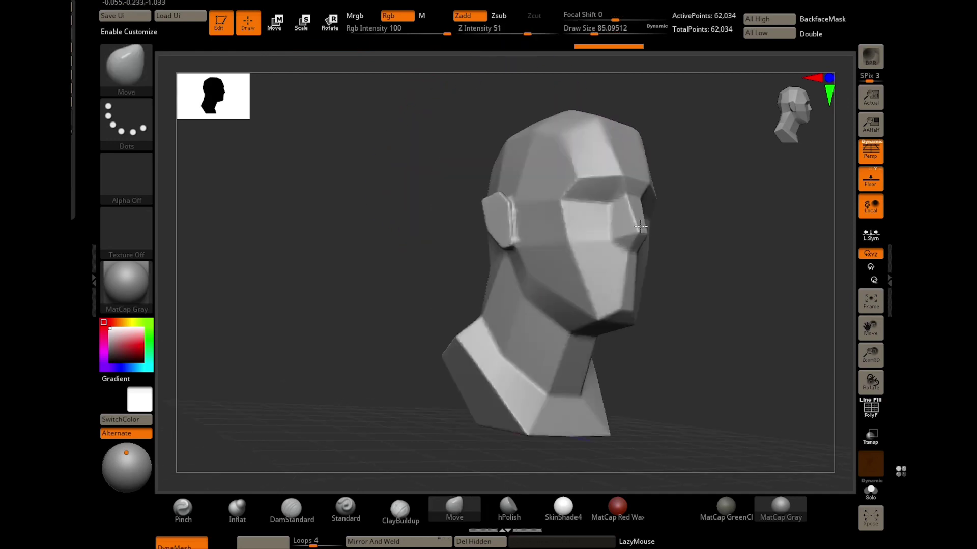
Carve creases under both eyes with DamStandard, undo once, and smooth the eye sockets.
drag(584, 219, 361, 199)
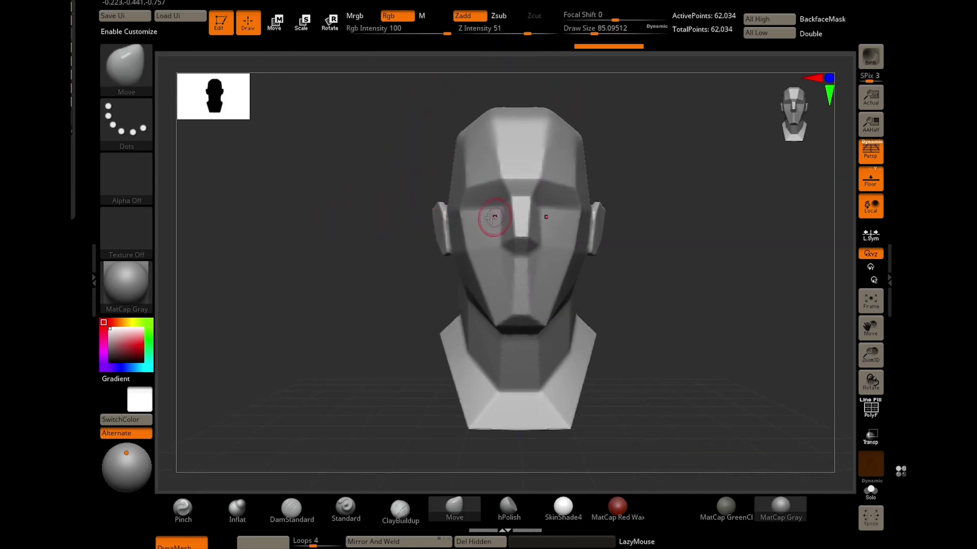
click(291, 508)
mouse_move(489, 218)
mouse_down()
mouse_move(476, 232)
mouse_move(468, 224)
mouse_move(491, 219)
mouse_move(464, 212)
mouse_up()
click(400, 509)
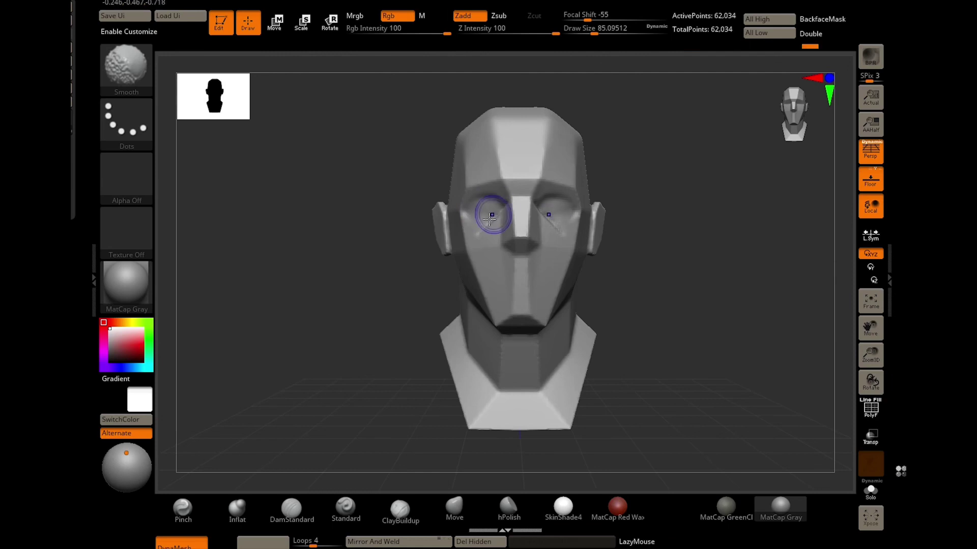
key(ctrl+z)
key(ctrl+z)
key(ctrl+z)
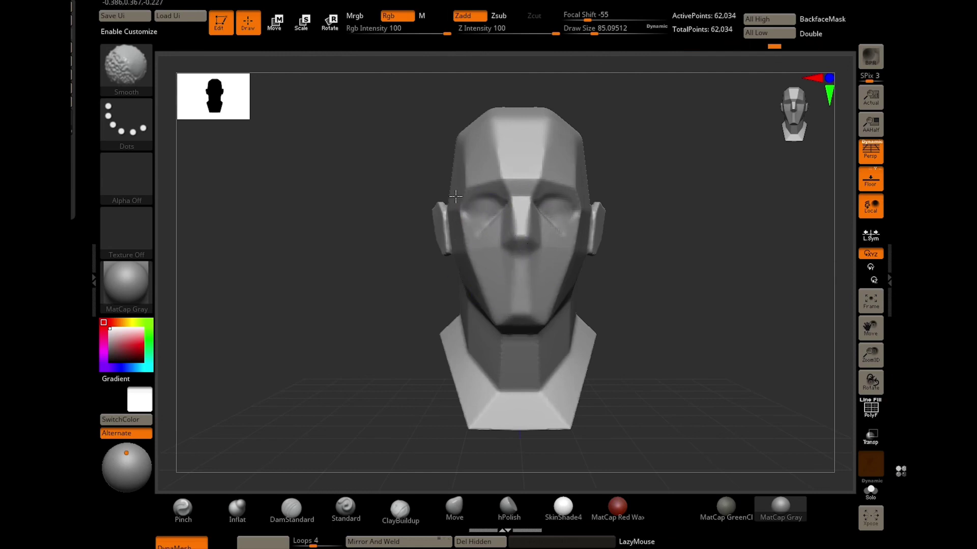
shift+drag(525, 186, 490, 244)
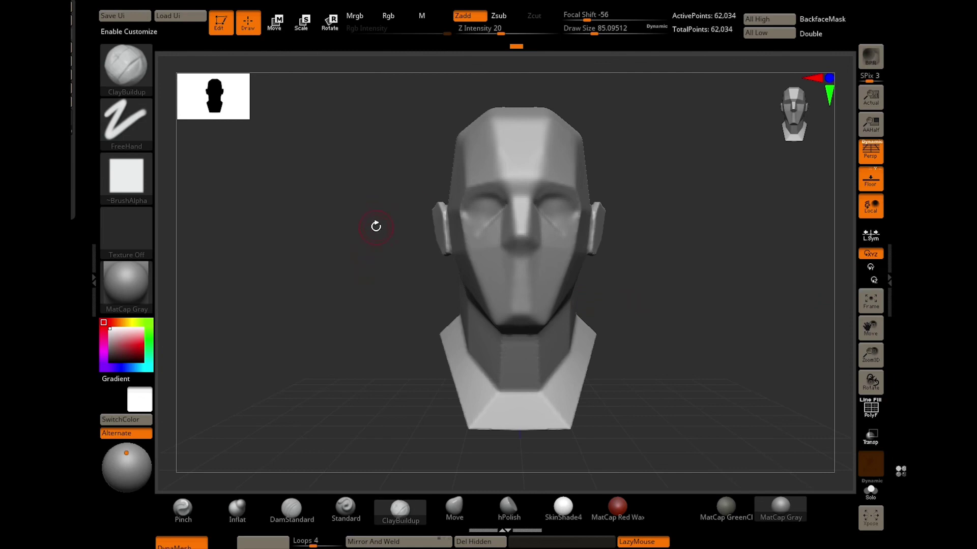
Pull both brows down into a furrow with the Move brush.
key(b)
key(m)
key(v)
drag(496, 182, 534, 188)
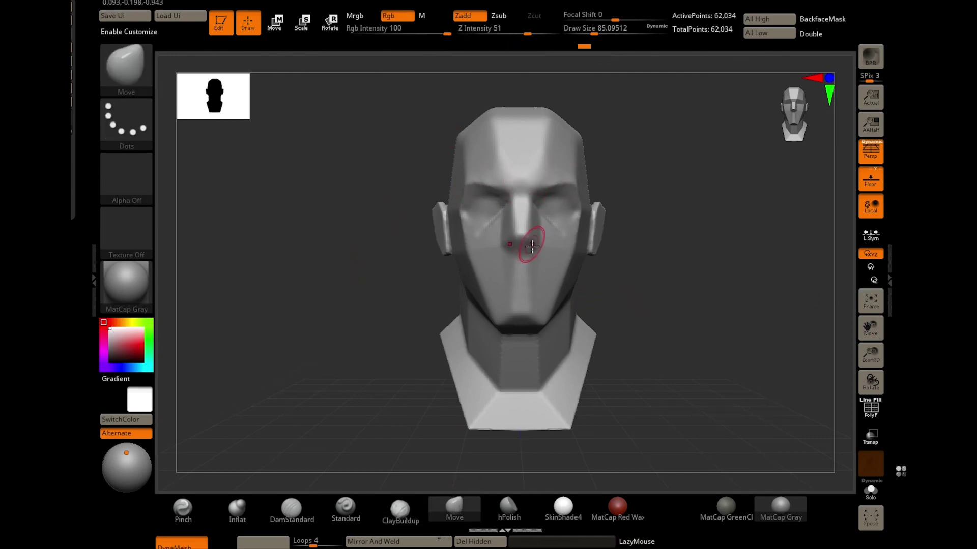
Build up clay on the mouth, chin, cheek and side of the face with ClayBuildup.
key(b)
key(c)
key(b)
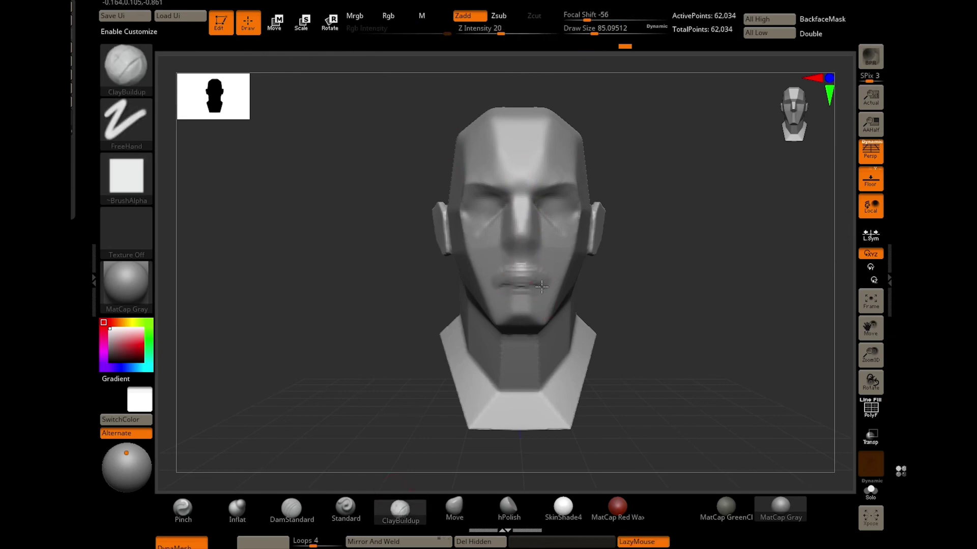
mouse_move(542, 288)
mouse_down()
mouse_move(498, 305)
mouse_move(494, 321)
mouse_up()
drag(487, 254, 484, 224)
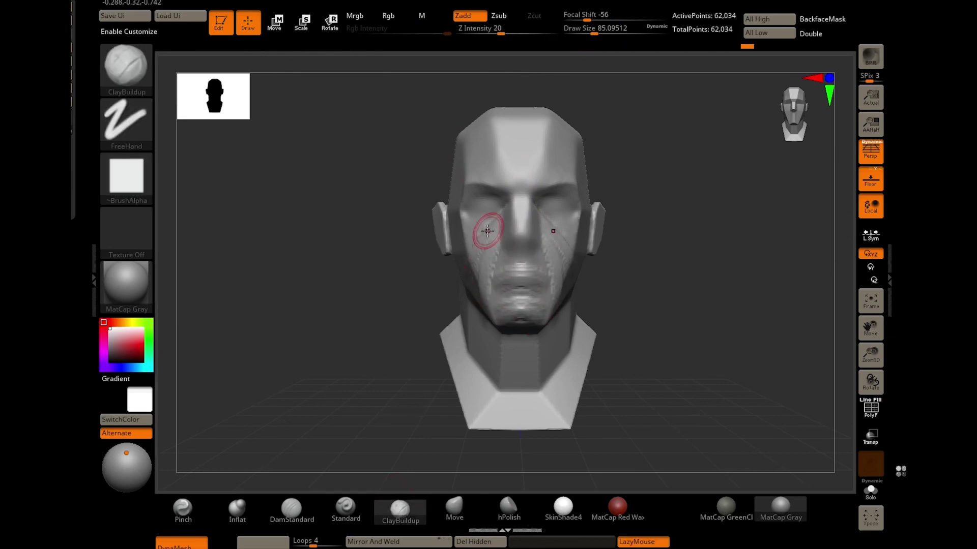
right_drag(484, 224, 480, 244)
mouse_move(458, 285)
mouse_down()
mouse_move(489, 234)
mouse_move(520, 211)
mouse_move(496, 239)
mouse_up()
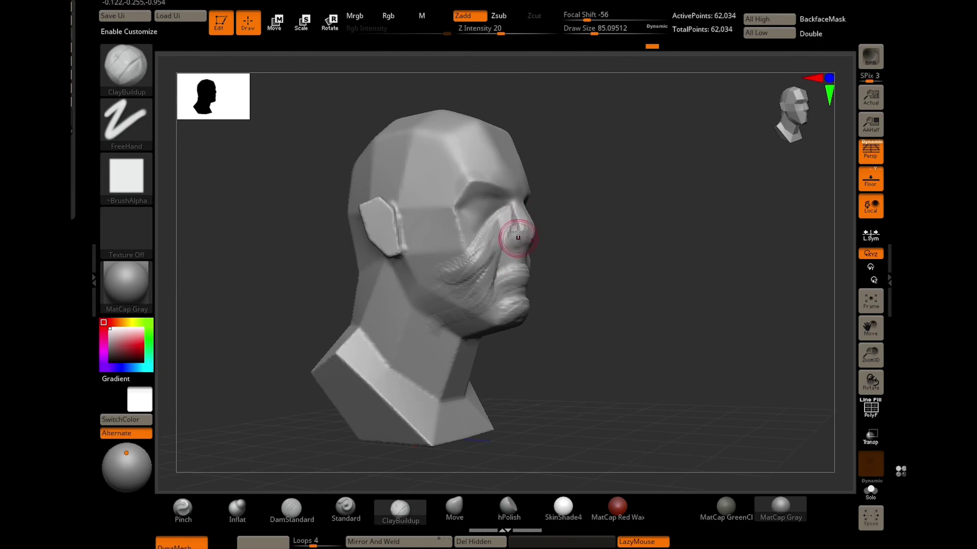
mouse_move(496, 239)
right_down()
mouse_move(582, 251)
mouse_move(544, 273)
right_up()
Add clay on the chin, across the brow, and from ear to cheek beside the nose.
right_drag(522, 322, 524, 351)
drag(508, 331, 554, 339)
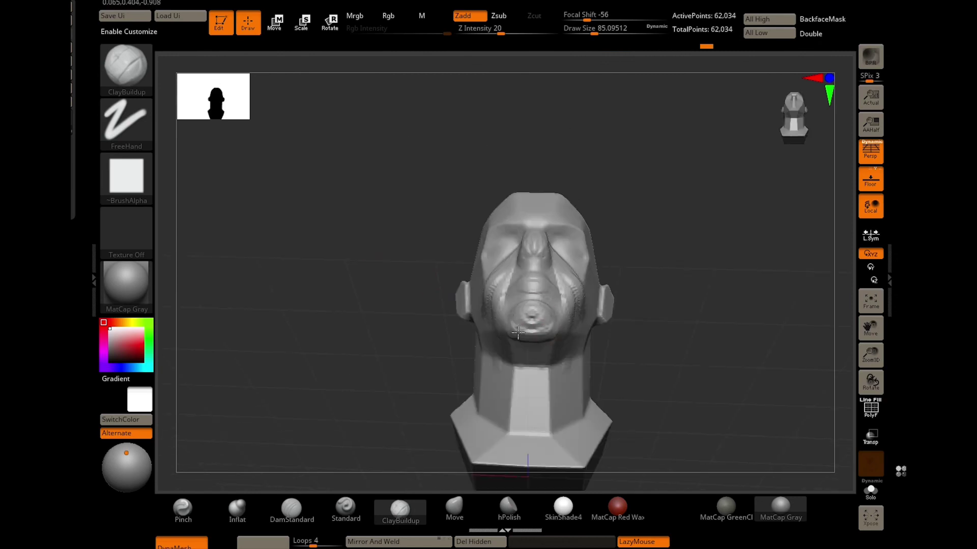
mouse_move(513, 305)
mouse_down()
mouse_move(560, 345)
mouse_move(502, 355)
mouse_up()
drag(484, 319, 480, 344)
mouse_move(480, 343)
right_down()
mouse_move(454, 289)
mouse_move(362, 305)
mouse_move(529, 236)
mouse_move(342, 224)
mouse_move(497, 255)
right_up()
mouse_move(497, 255)
mouse_down()
mouse_move(505, 273)
mouse_move(423, 298)
mouse_move(394, 277)
mouse_move(513, 371)
mouse_up()
mouse_move(493, 335)
mouse_down()
mouse_move(528, 361)
mouse_move(575, 308)
mouse_up()
mouse_move(524, 325)
mouse_down()
mouse_move(590, 303)
mouse_move(636, 376)
mouse_move(395, 342)
mouse_up()
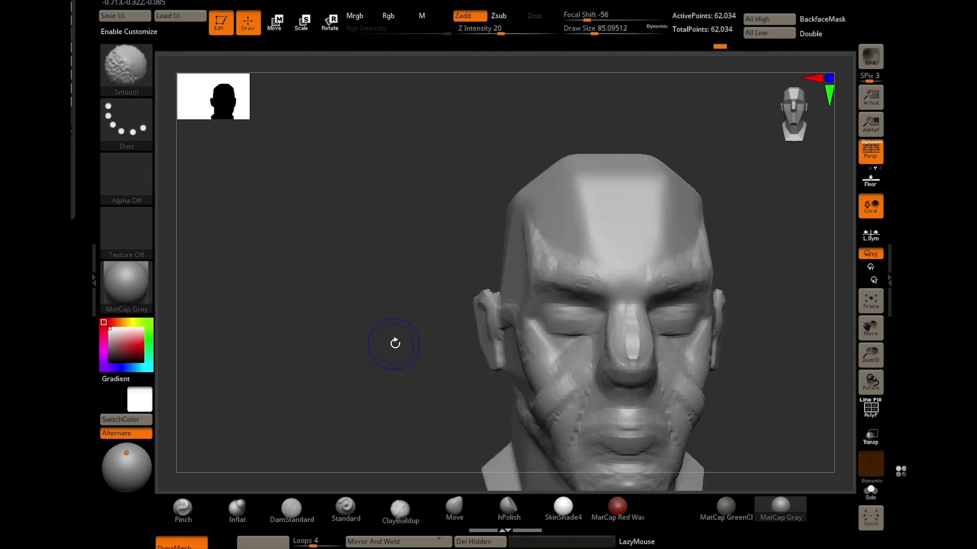
Frame the head and Shift-smooth the rough clay on the mouth and cheeks.
key(b)
key(m)
key(v)
key(f)
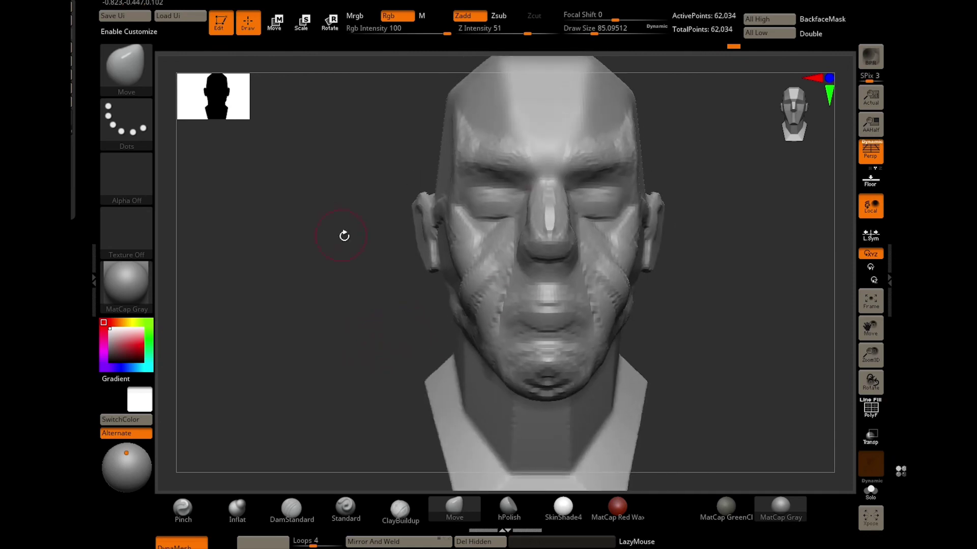
key(b)
key(s)
key(m)
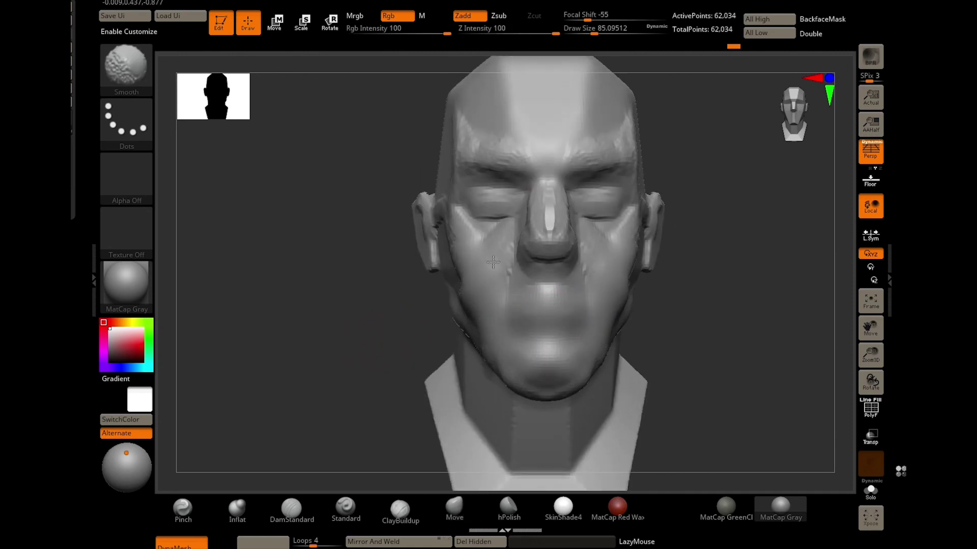
drag(338, 331, 402, 224)
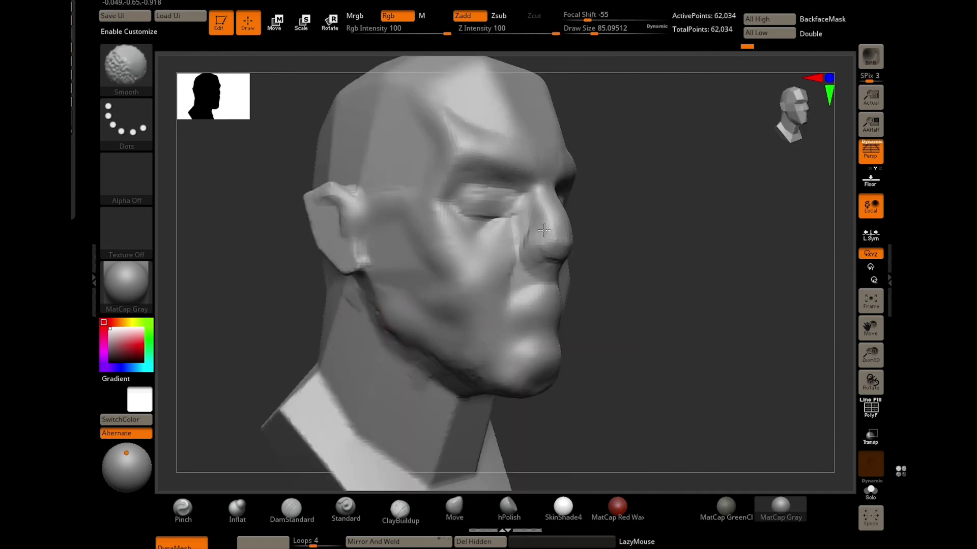
drag(636, 356, 534, 458)
Shape the crease under the jaw with the Move brush, viewed from below.
click(469, 508)
mouse_move(569, 242)
mouse_down()
mouse_move(615, 286)
mouse_move(534, 198)
mouse_move(599, 273)
mouse_move(534, 292)
mouse_up()
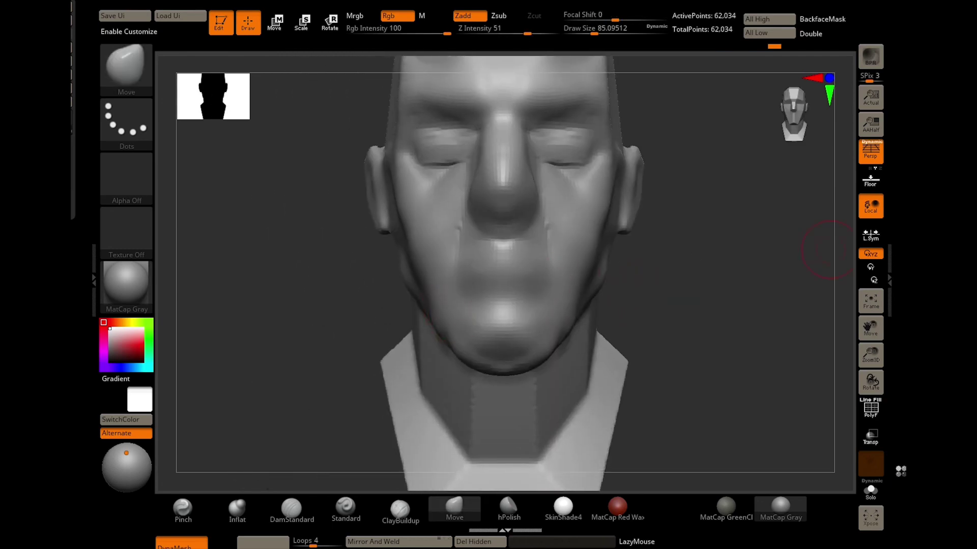
drag(301, 333, 309, 312)
drag(549, 285, 562, 305)
Finish the jaw crease and build up clay on the front and sides of the neck.
drag(340, 375, 336, 519)
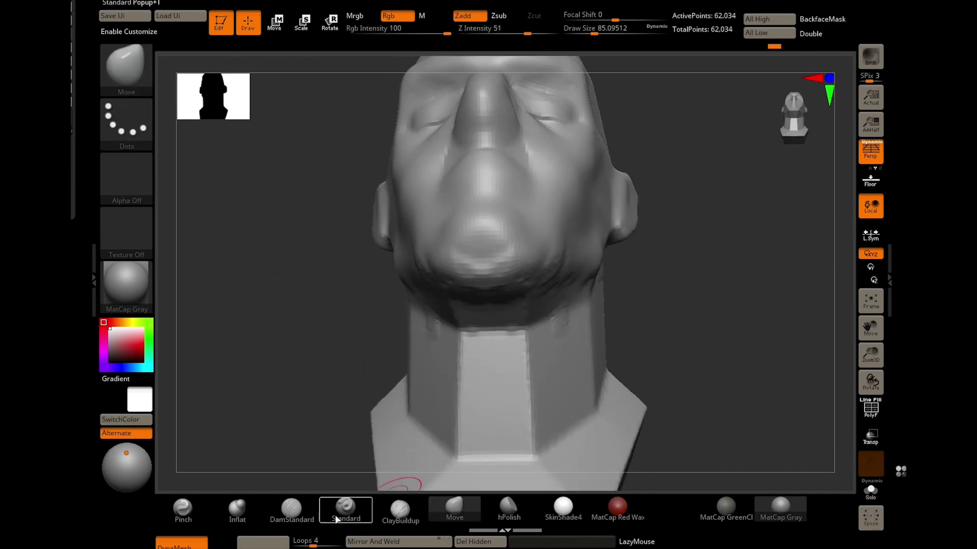
click(399, 509)
drag(443, 307, 502, 414)
drag(488, 336, 499, 432)
drag(570, 305, 560, 380)
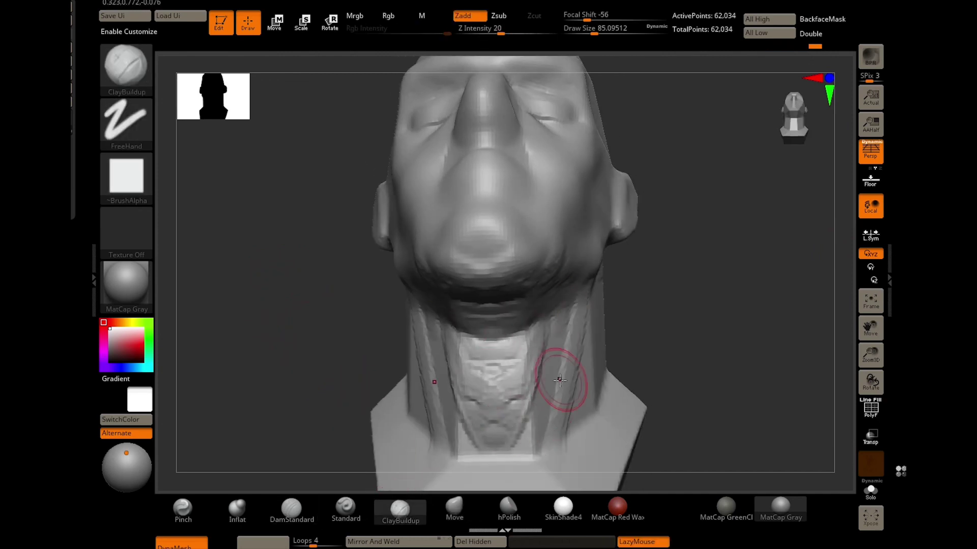
mouse_move(656, 386)
mouse_down()
mouse_move(375, 342)
mouse_move(497, 331)
mouse_move(565, 387)
mouse_up()
Add ClayBuildup strokes along the side and back of the neck.
drag(656, 356, 450, 302)
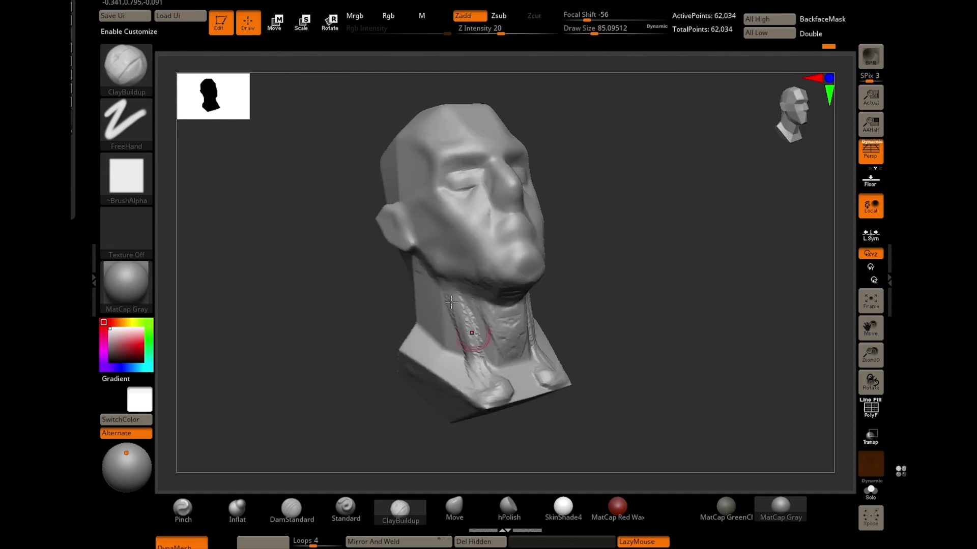
right_drag(450, 302, 498, 305)
mouse_move(463, 331)
mouse_down()
mouse_move(397, 253)
mouse_move(392, 338)
mouse_up()
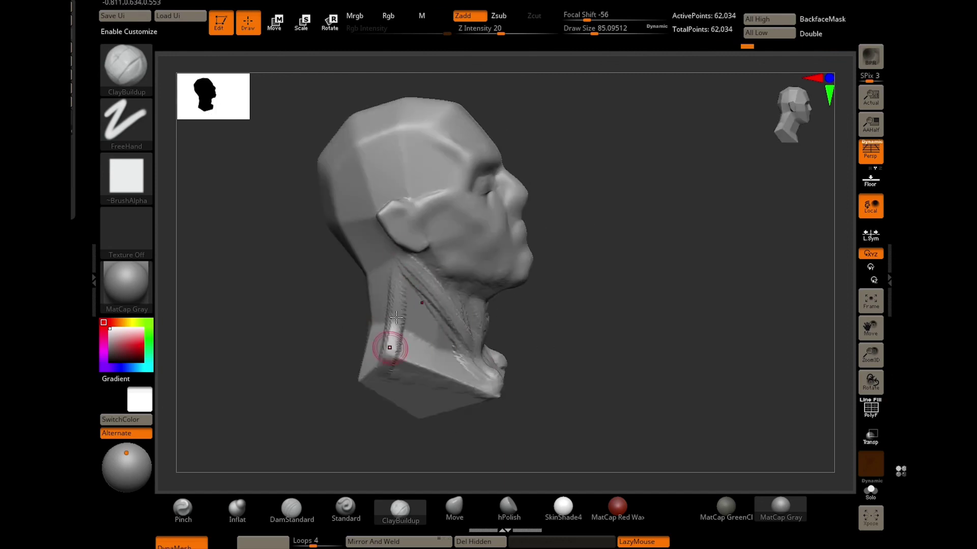
right_drag(392, 338, 392, 294)
mouse_move(387, 280)
mouse_down()
mouse_move(330, 302)
mouse_move(332, 361)
mouse_move(366, 367)
mouse_move(332, 274)
mouse_up()
right_drag(332, 275, 497, 268)
Smooth the ear and neck surfaces with a brush size of about 292.
key(shift)
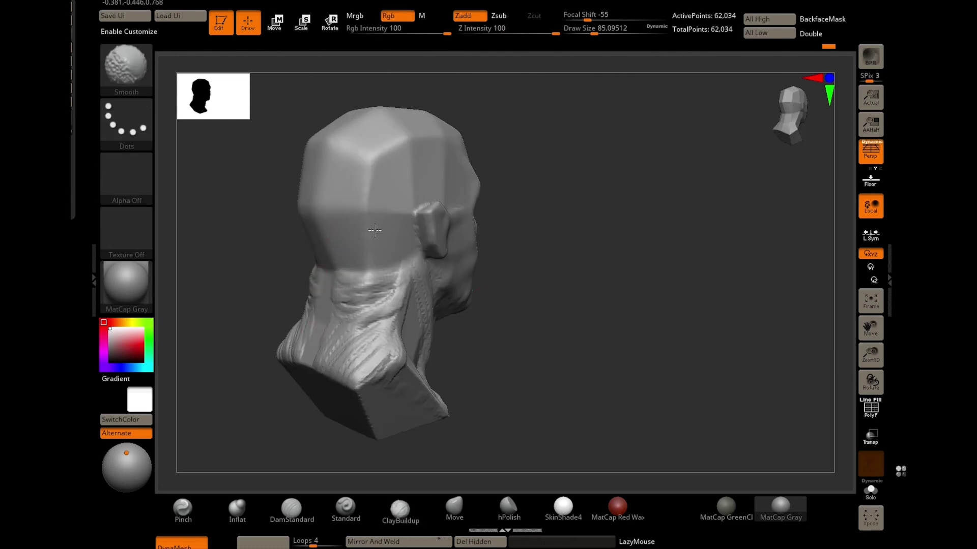
right_drag(375, 231, 509, 234)
click(455, 508)
key(s)
drag(336, 279, 387, 273)
key(s)
mouse_move(329, 217)
shift+mouse_down()
mouse_move(387, 213)
mouse_move(476, 295)
mouse_move(377, 325)
mouse_move(326, 386)
shift+mouse_up()
shift+drag(576, 379, 584, 343)
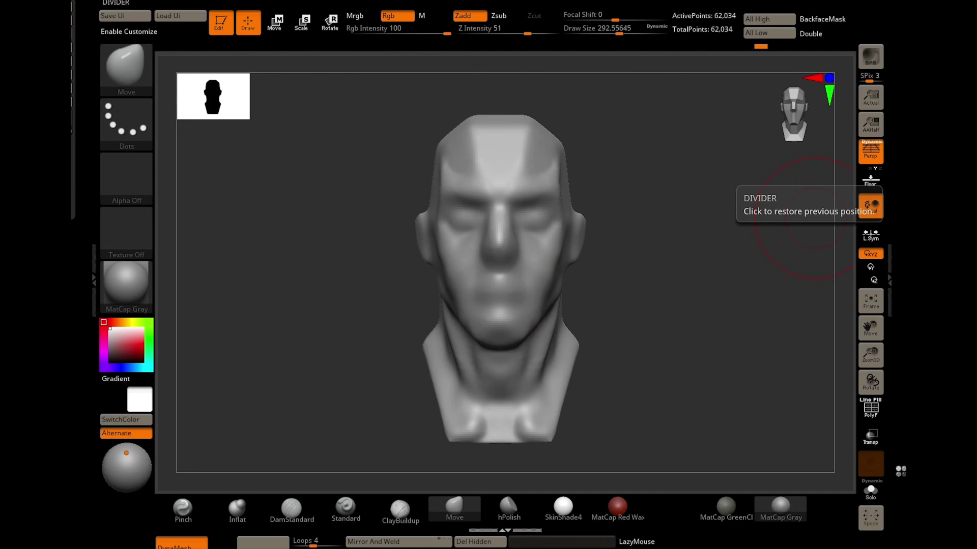
Zoom in on the head and sharpen the face with Pinch at brush size 46.
alt+drag(353, 275, 406, 300)
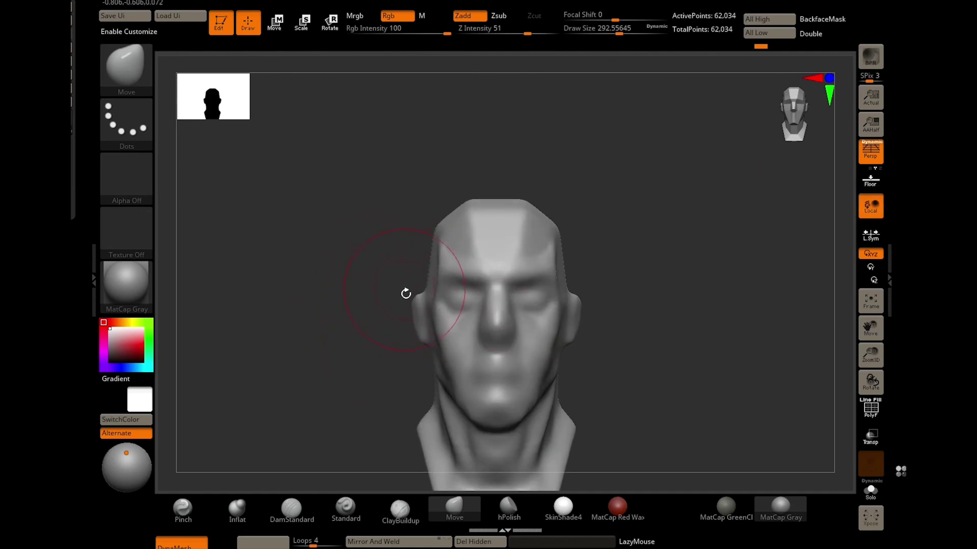
ctrl+right_drag(405, 290, 367, 291)
mouse_move(367, 291)
alt+mouse_down()
mouse_move(501, 229)
mouse_move(460, 233)
alt+mouse_up()
key(s)
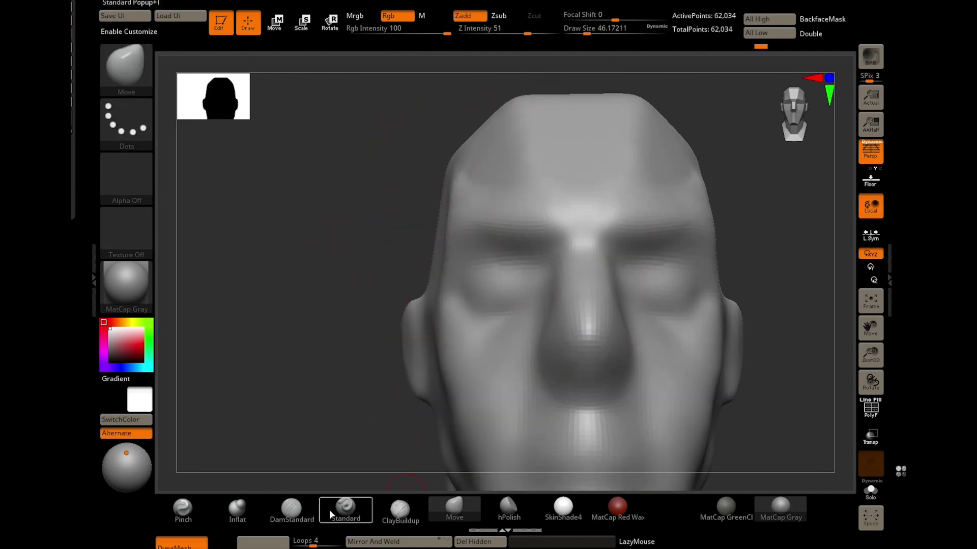
click(183, 509)
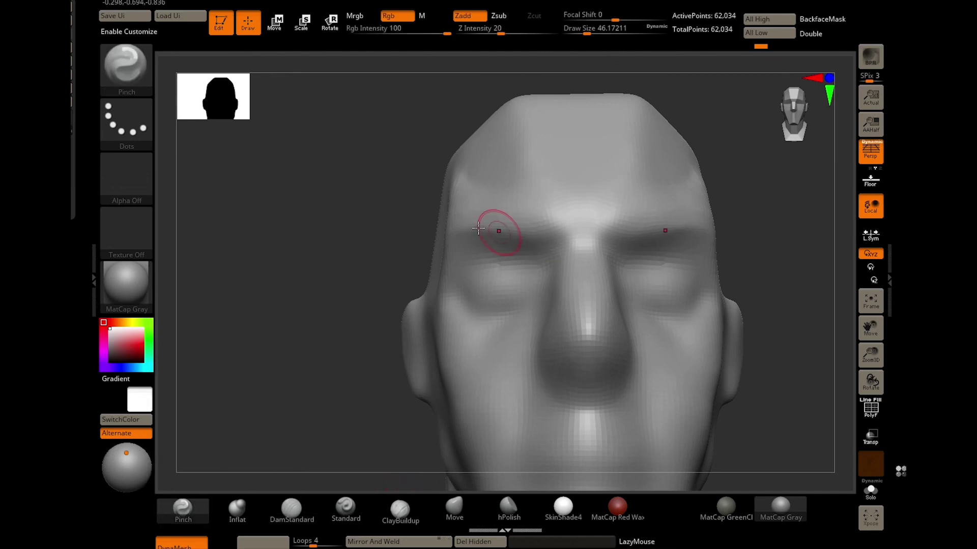
mouse_move(444, 229)
mouse_down()
mouse_move(436, 176)
mouse_move(520, 249)
mouse_up()
Polish the face planes with hPolish and smooth the chin and neck at size 44.
click(508, 507)
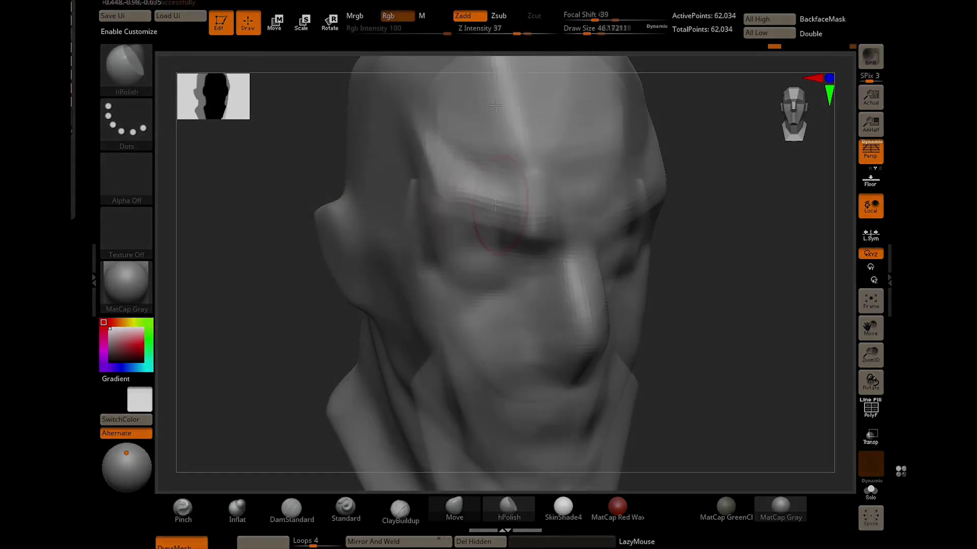
drag(498, 200, 437, 202)
key(s)
drag(316, 443, 292, 463)
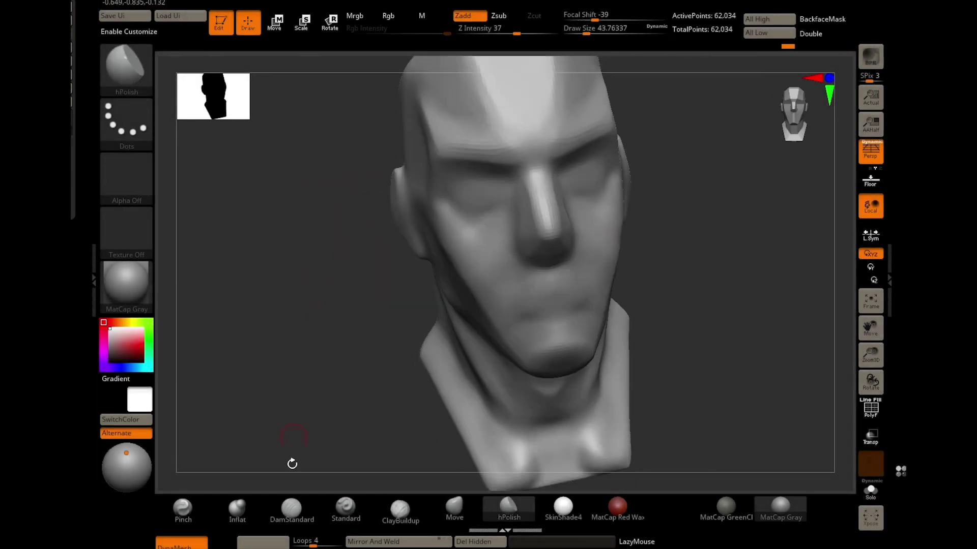
drag(296, 350, 452, 168)
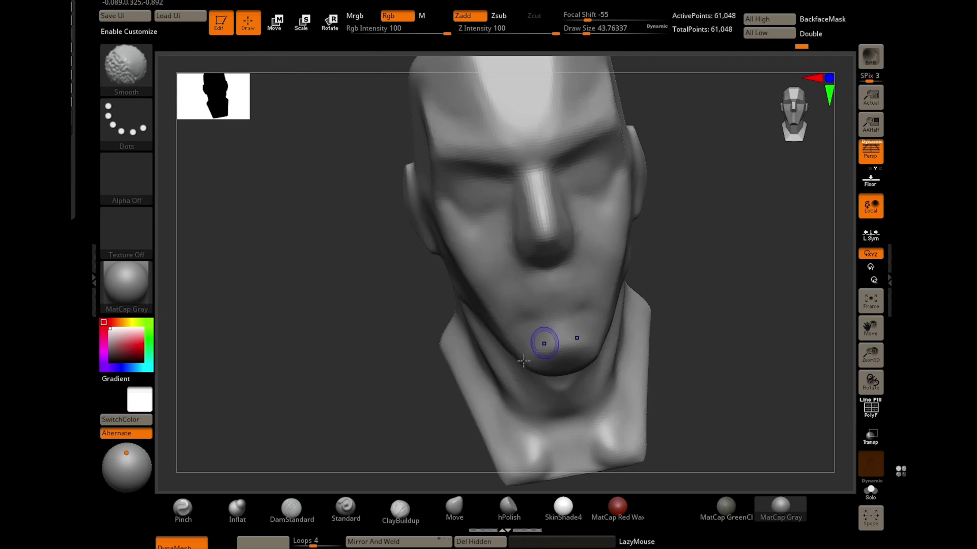
drag(545, 465, 484, 364)
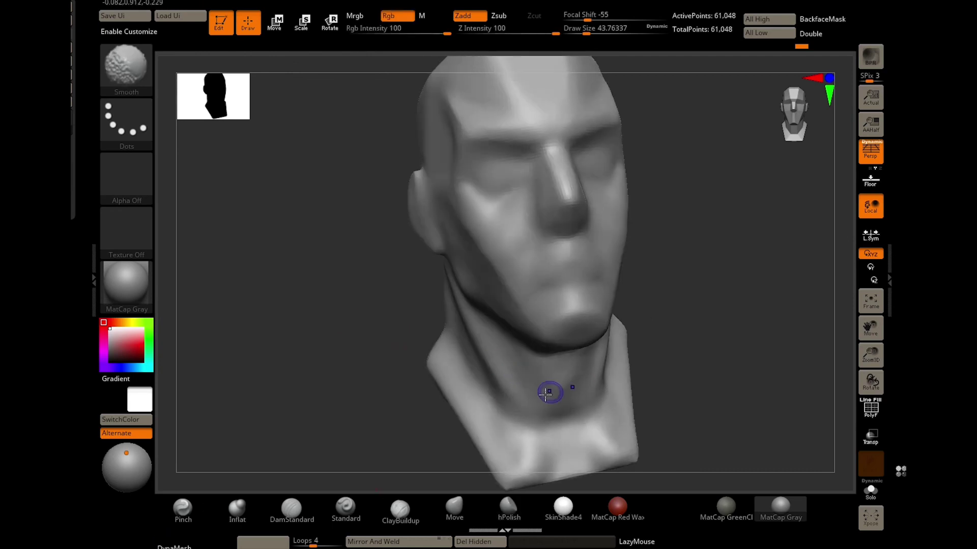
mouse_move(549, 392)
shift+mouse_down()
mouse_move(446, 281)
mouse_move(283, 242)
mouse_move(362, 296)
mouse_move(338, 242)
mouse_move(314, 321)
mouse_move(381, 454)
shift+mouse_up()
Carve the upper eyelid creases with DamStandard and reshape the eyelids with ClayBuildup and Move.
click(292, 508)
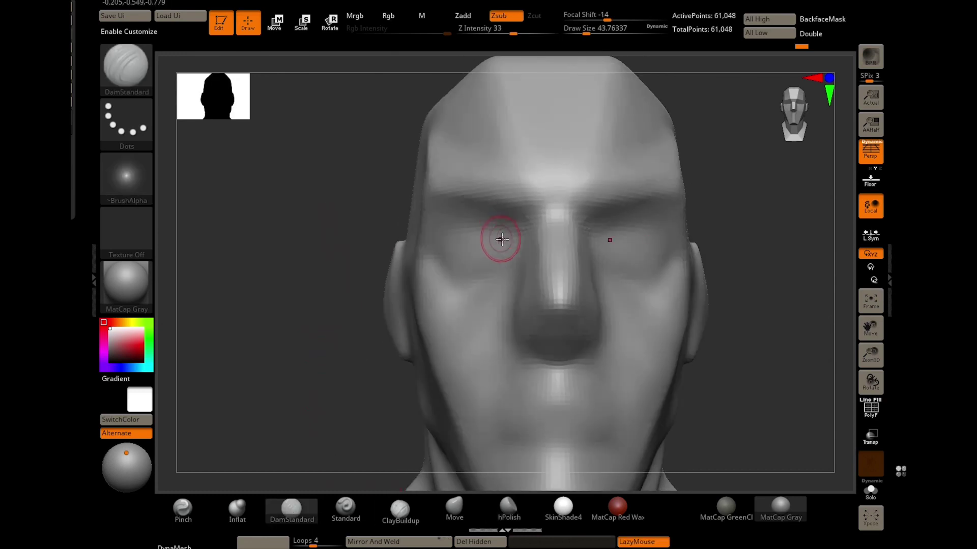
mouse_move(501, 239)
mouse_down()
mouse_move(502, 229)
mouse_move(448, 247)
mouse_move(514, 252)
mouse_move(442, 264)
mouse_move(503, 238)
mouse_move(456, 258)
mouse_move(488, 239)
mouse_move(480, 235)
mouse_up()
click(400, 509)
mouse_move(284, 265)
mouse_down()
mouse_move(203, 305)
mouse_move(239, 325)
mouse_up()
click(454, 508)
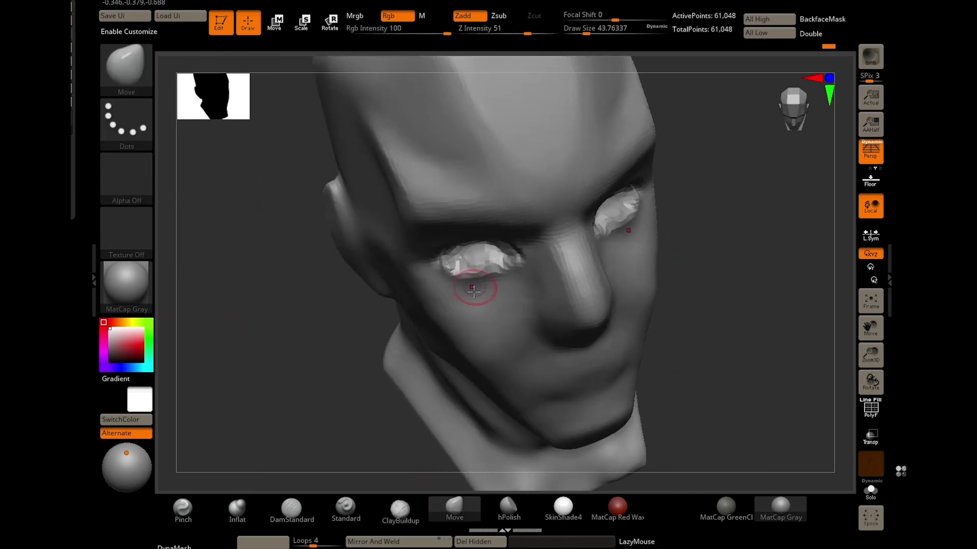
mouse_move(474, 290)
mouse_down()
mouse_move(480, 272)
mouse_move(511, 267)
mouse_move(468, 270)
mouse_up()
drag(264, 254, 274, 325)
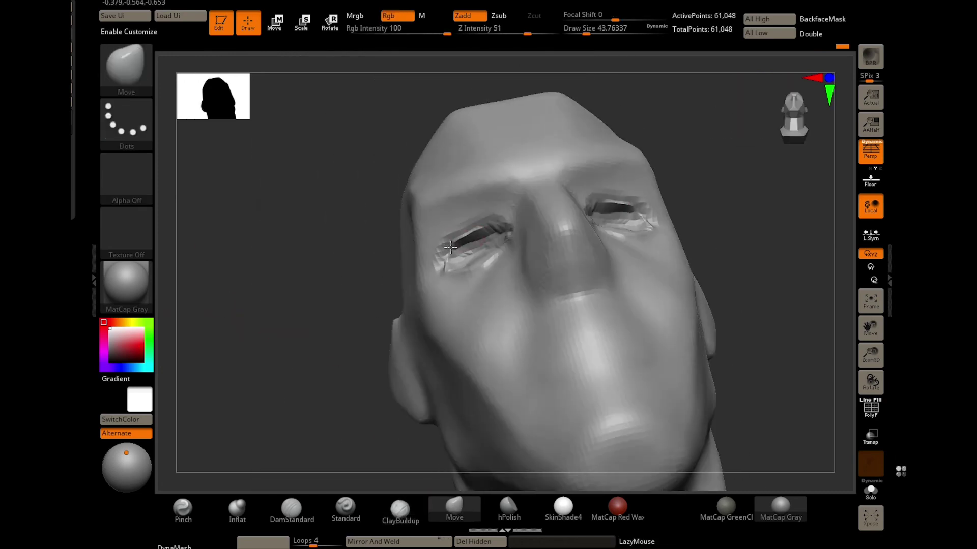
drag(275, 234, 277, 265)
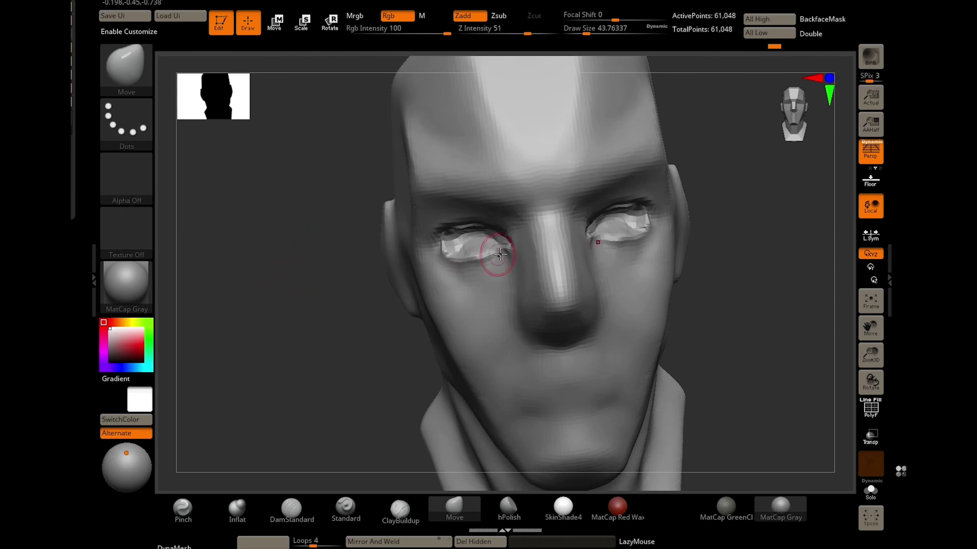
drag(444, 248, 387, 279)
drag(459, 260, 617, 290)
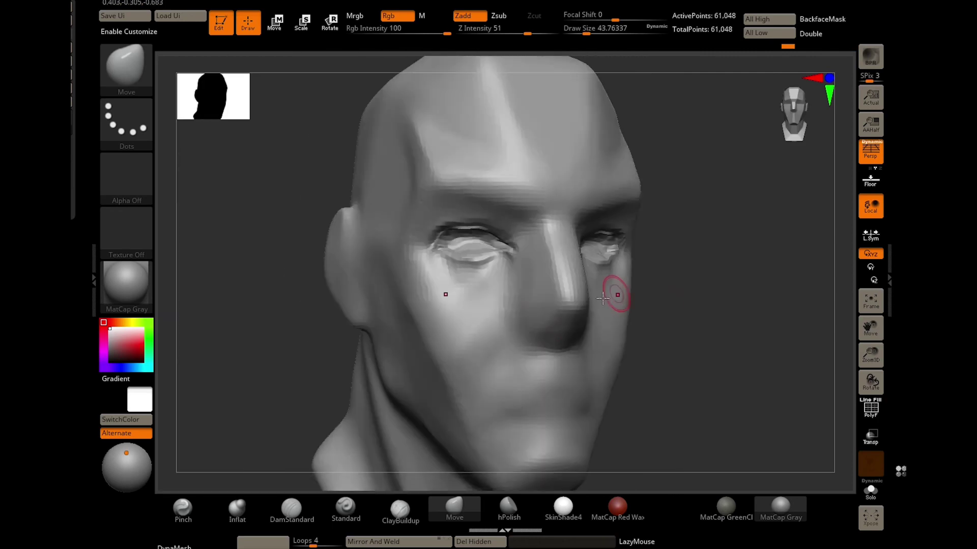
Polish the eye area with hPolish and carve a crease under each eye.
key(b)
key(h)
key(p)
drag(485, 265, 445, 223)
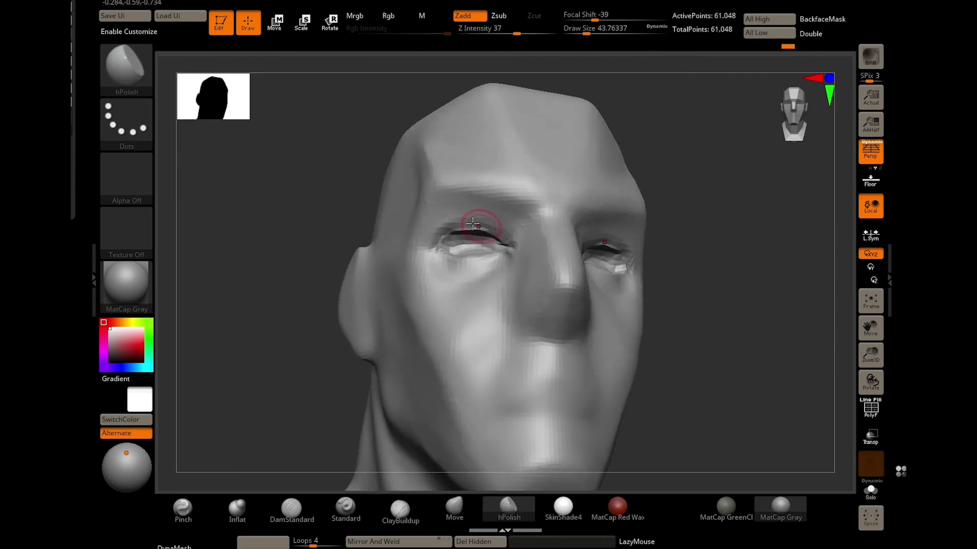
mouse_move(255, 196)
mouse_down()
mouse_move(480, 273)
mouse_move(455, 303)
mouse_up()
click(313, 500)
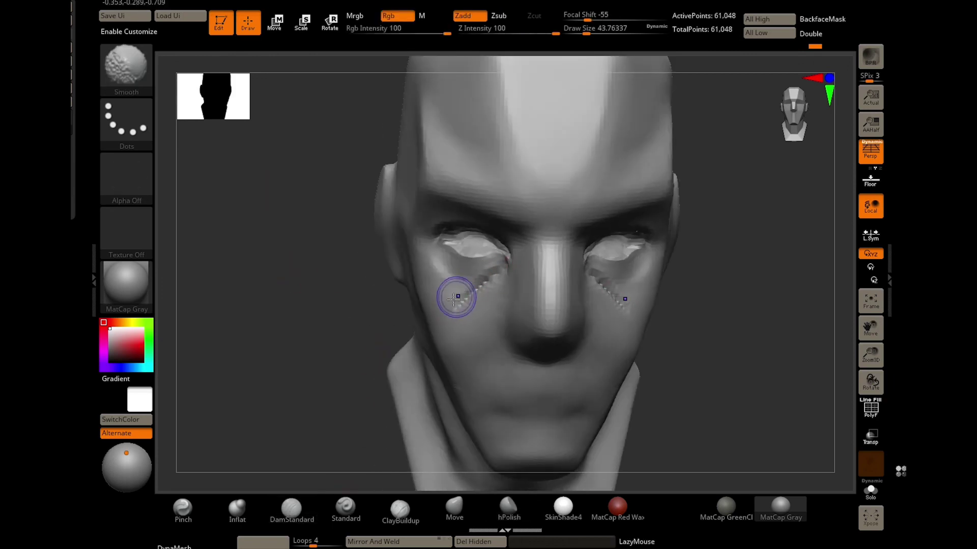
mouse_move(316, 320)
mouse_down()
mouse_move(290, 332)
mouse_move(312, 333)
mouse_up()
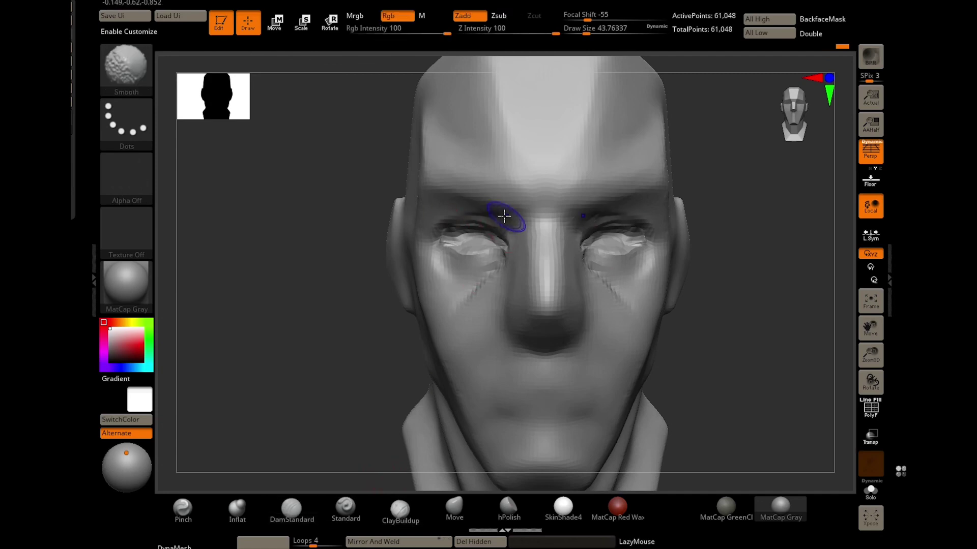
Polish around the eyes and build up and smooth clay across the forehead and brow.
click(454, 506)
key(])
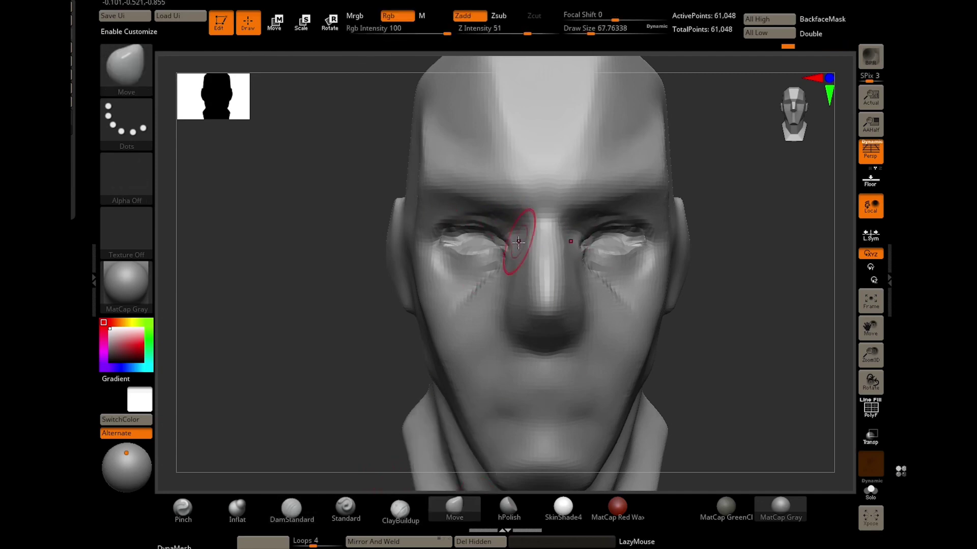
drag(353, 283, 447, 305)
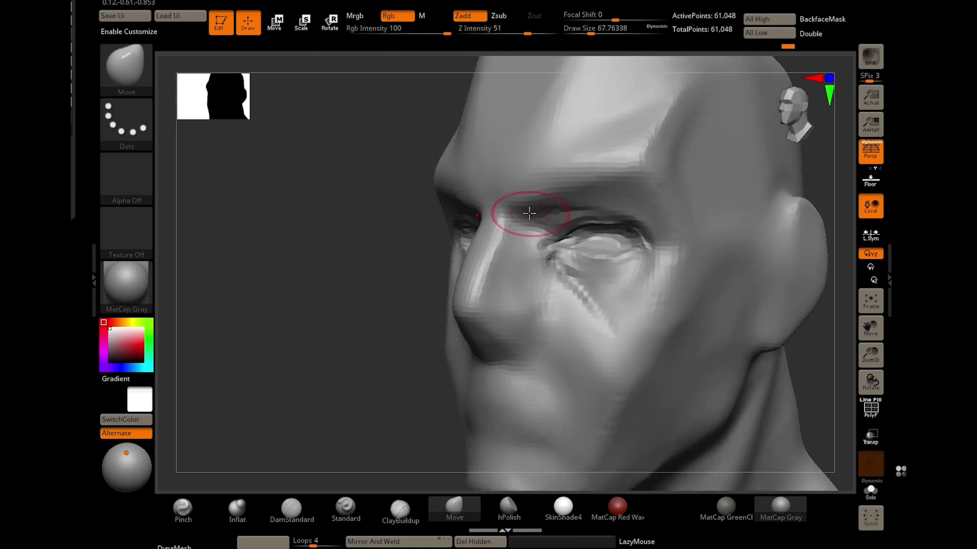
click(508, 506)
mouse_move(356, 325)
shift+mouse_down()
mouse_move(305, 349)
mouse_move(332, 360)
shift+mouse_up()
click(394, 516)
drag(494, 244, 565, 239)
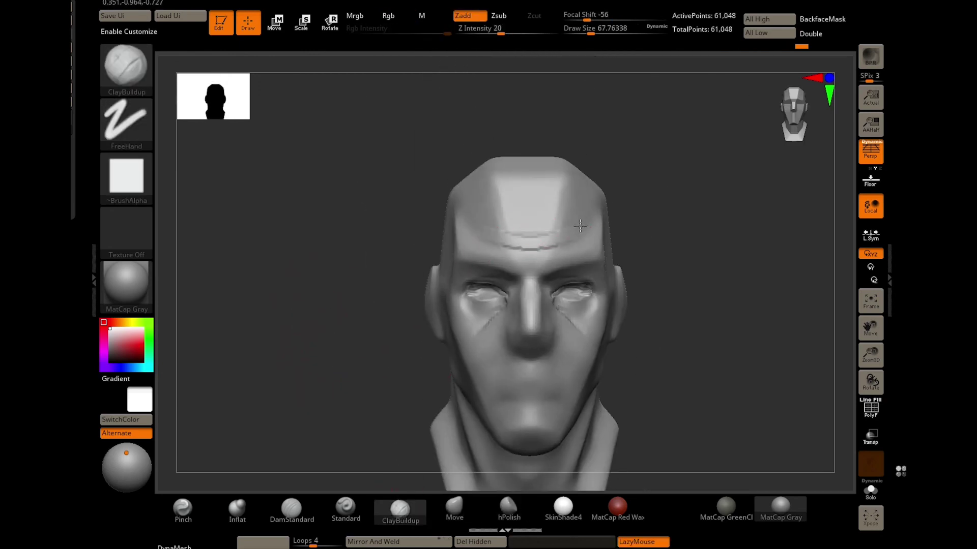
drag(498, 224, 564, 213)
drag(499, 188, 560, 183)
shift+drag(503, 244, 527, 217)
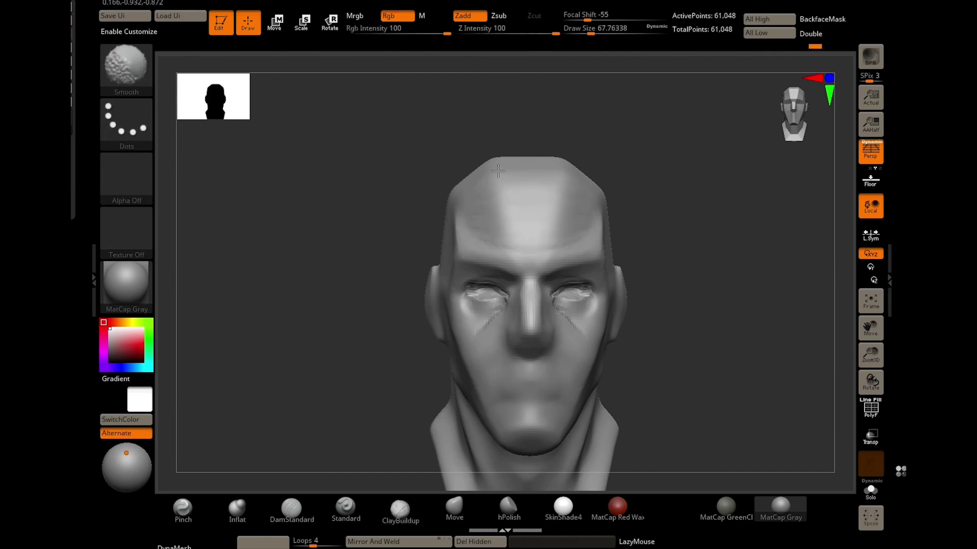
alt+drag(319, 342, 393, 305)
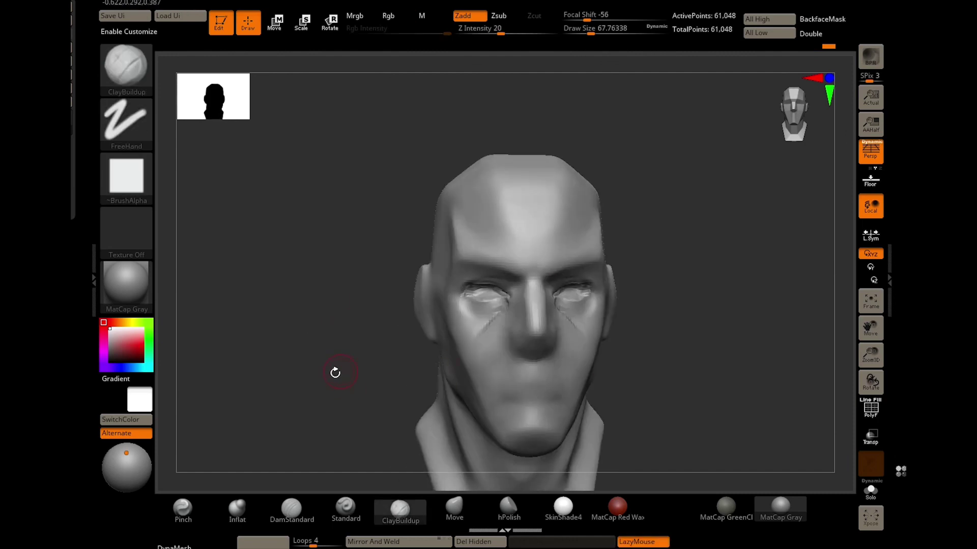
Insert a sphere into each eye socket with the IMM Primitives Insert Sphere brush.
key(b)
key(i)
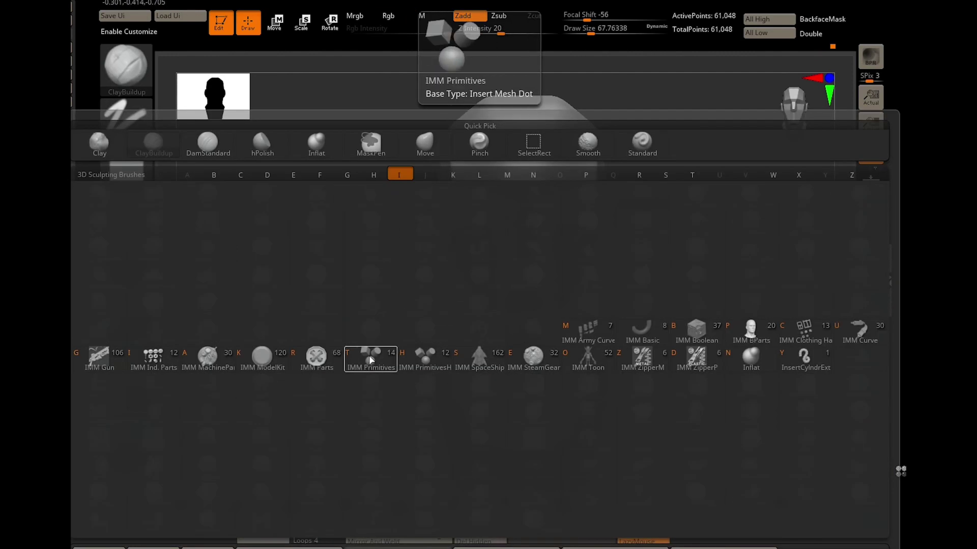
click(366, 349)
drag(479, 253, 496, 260)
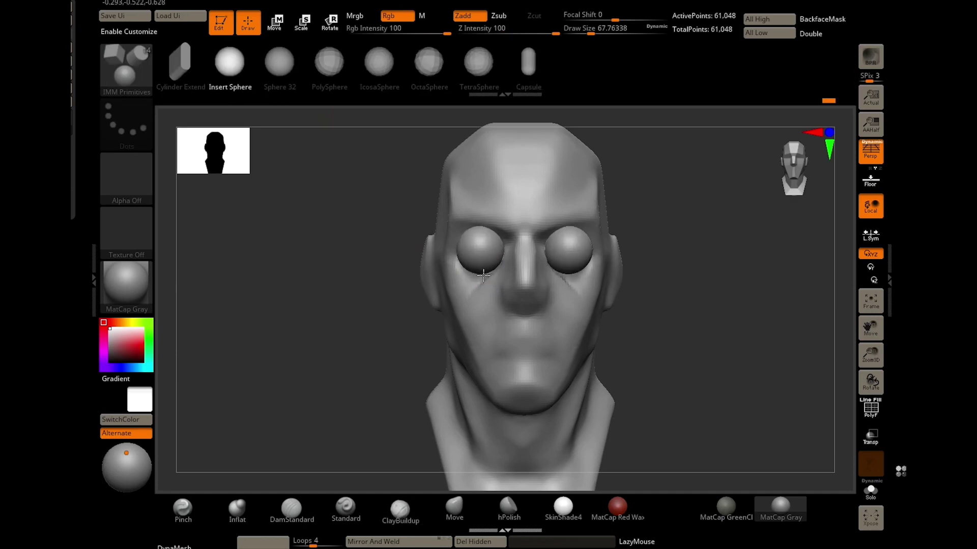
click(870, 407)
mouse_move(356, 285)
mouse_down()
mouse_move(308, 279)
mouse_move(297, 321)
mouse_up()
key(shift+f)
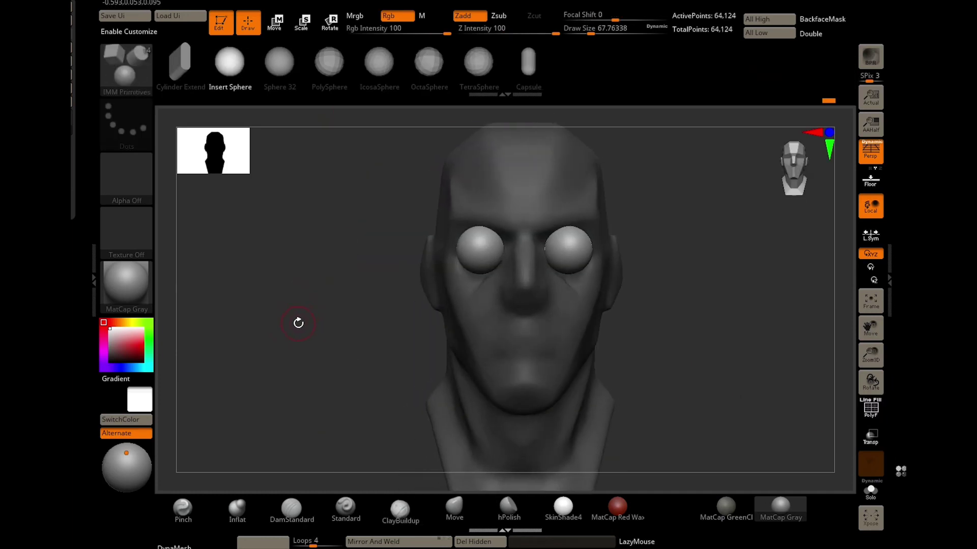
Redo the eyeballs by inserting Sphere 32 meshes into both eye sockets.
key(ctrl+z)
click(280, 61)
drag(480, 251, 497, 257)
drag(397, 297, 316, 300)
Push each eye sphere deeper into its socket along the Move gizmo's Z axis.
key(w)
drag(545, 251, 517, 250)
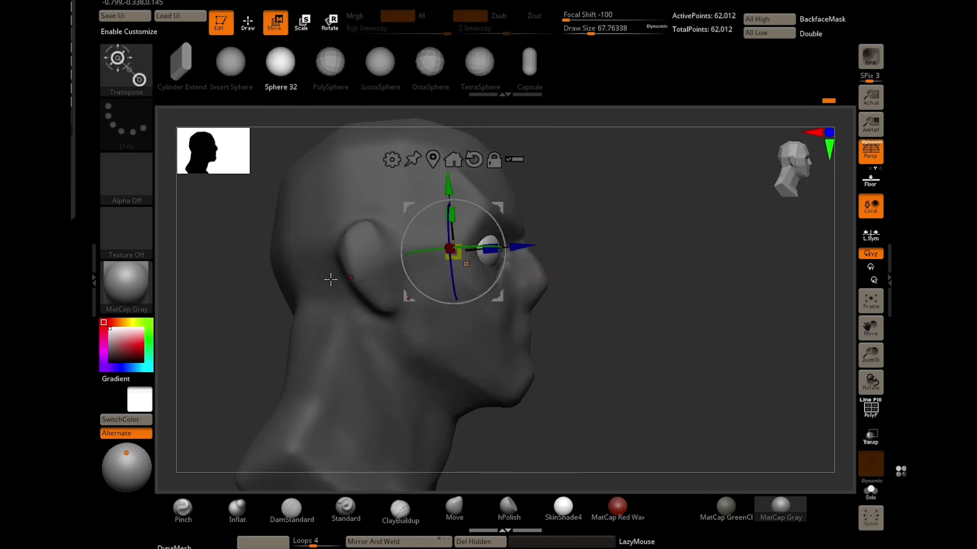
drag(870, 355, 871, 392)
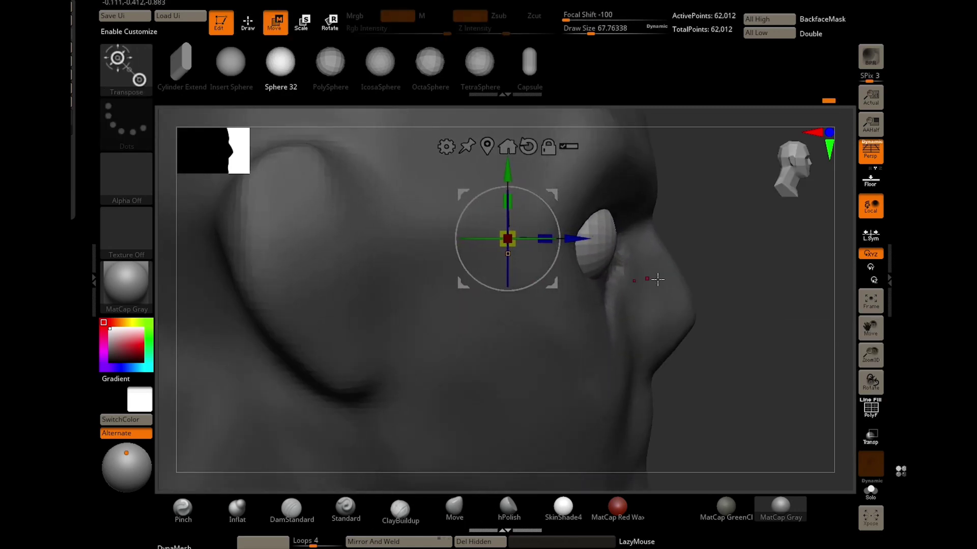
drag(609, 376, 262, 322)
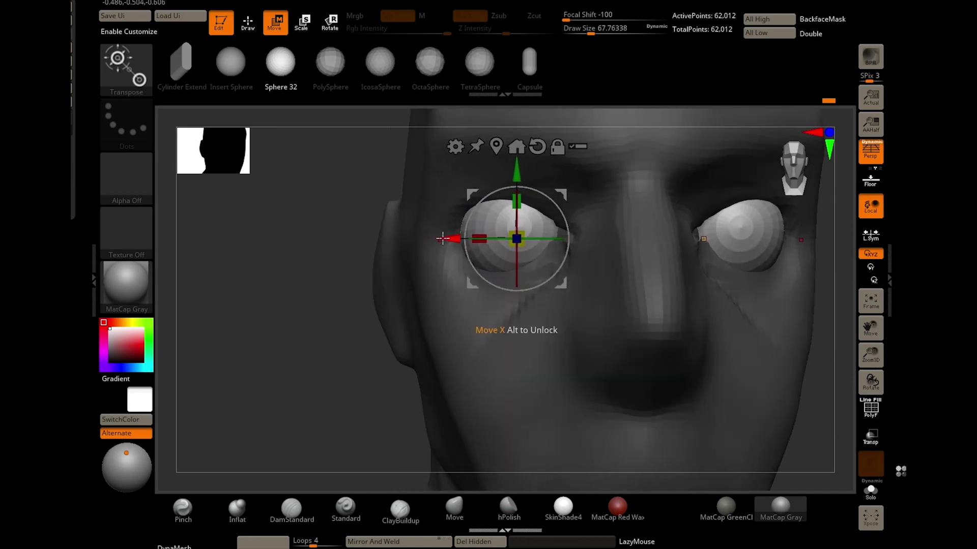
drag(458, 316, 251, 301)
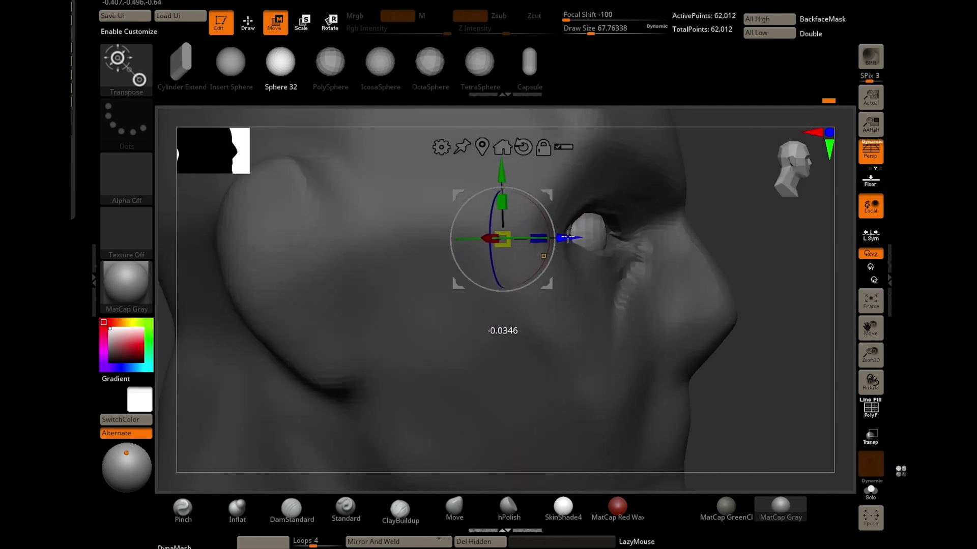
mouse_move(807, 308)
mouse_down()
mouse_move(266, 373)
mouse_move(269, 349)
mouse_up()
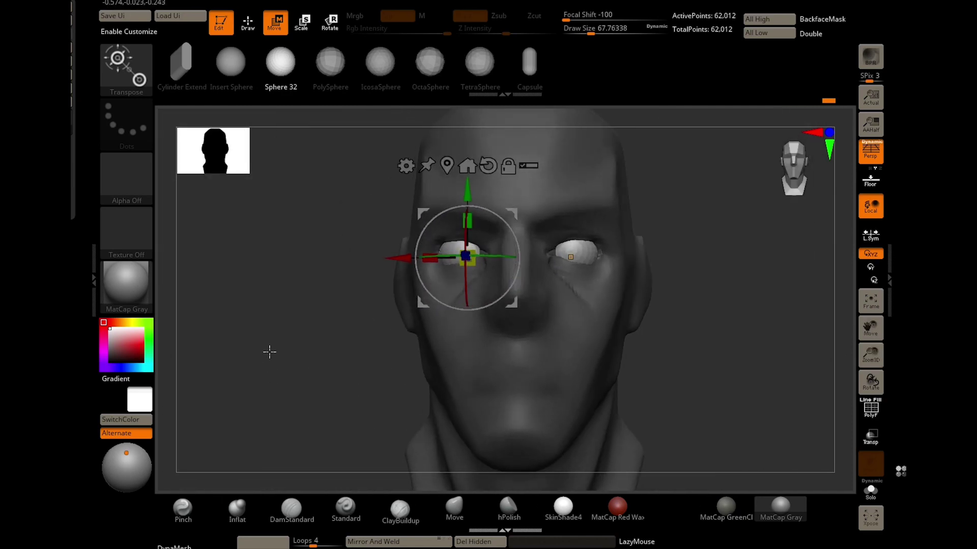
drag(661, 316, 346, 257)
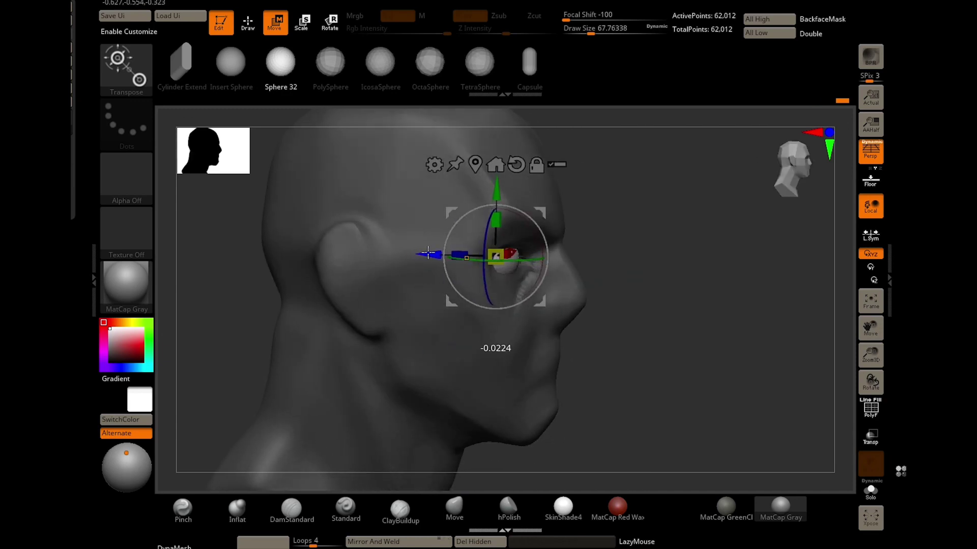
mouse_move(636, 325)
mouse_down()
mouse_move(283, 312)
mouse_move(325, 311)
mouse_up()
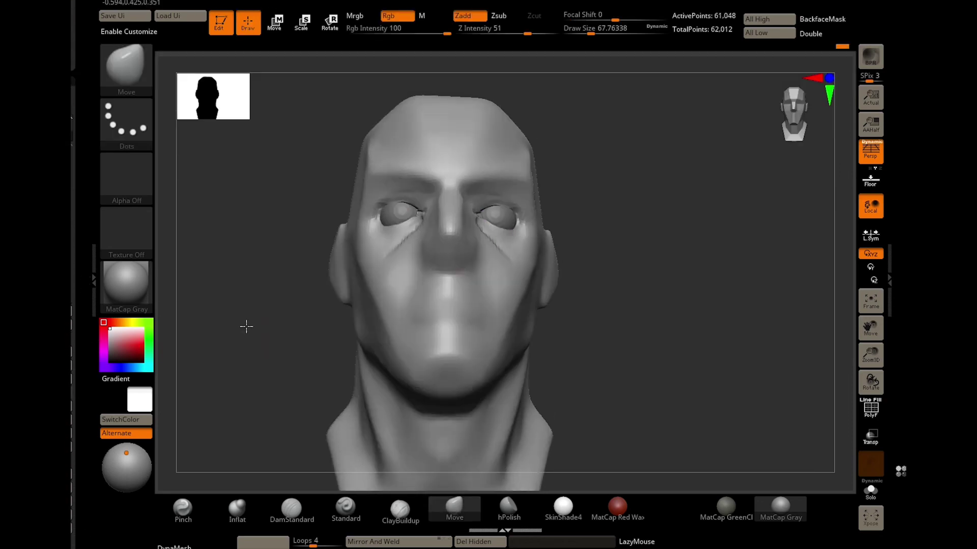
Tighten the creases around the eyes with DamStandard, checking the lids from below.
mouse_move(419, 212)
right_down()
mouse_move(398, 198)
mouse_move(283, 223)
mouse_move(387, 239)
mouse_move(261, 235)
mouse_move(403, 229)
right_up()
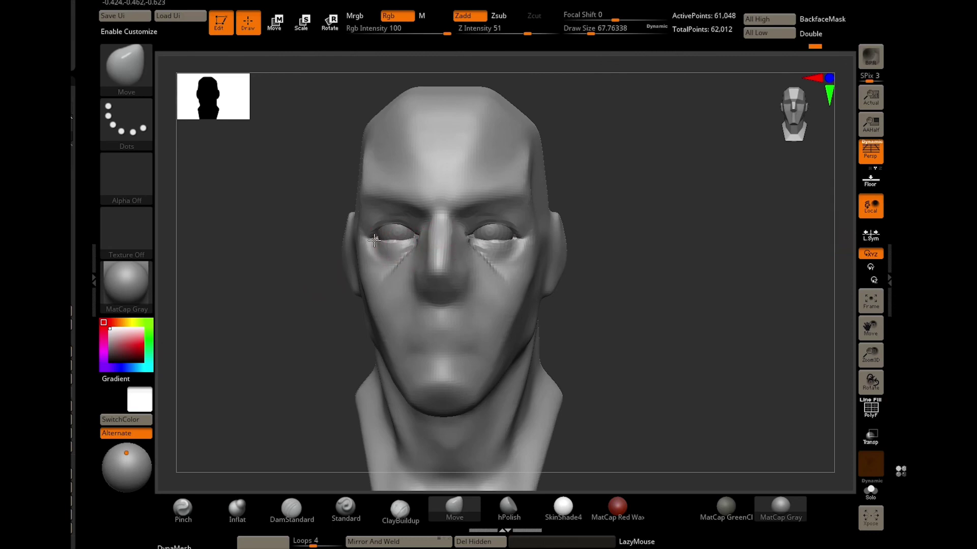
mouse_move(374, 239)
right_down()
mouse_move(382, 220)
mouse_move(317, 273)
mouse_move(305, 356)
mouse_move(277, 266)
mouse_move(370, 240)
right_up()
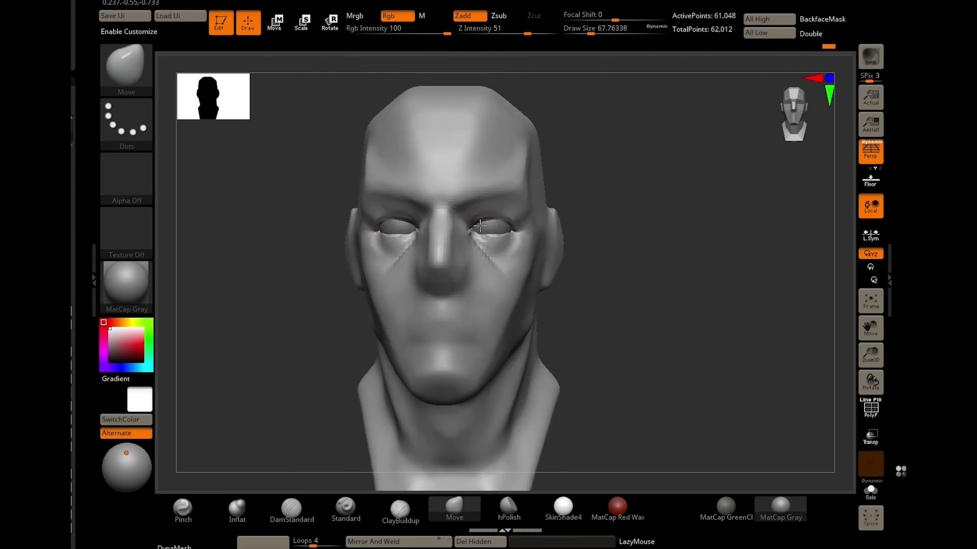
mouse_move(504, 233)
right_down()
mouse_move(484, 238)
mouse_move(290, 382)
right_up()
click(292, 509)
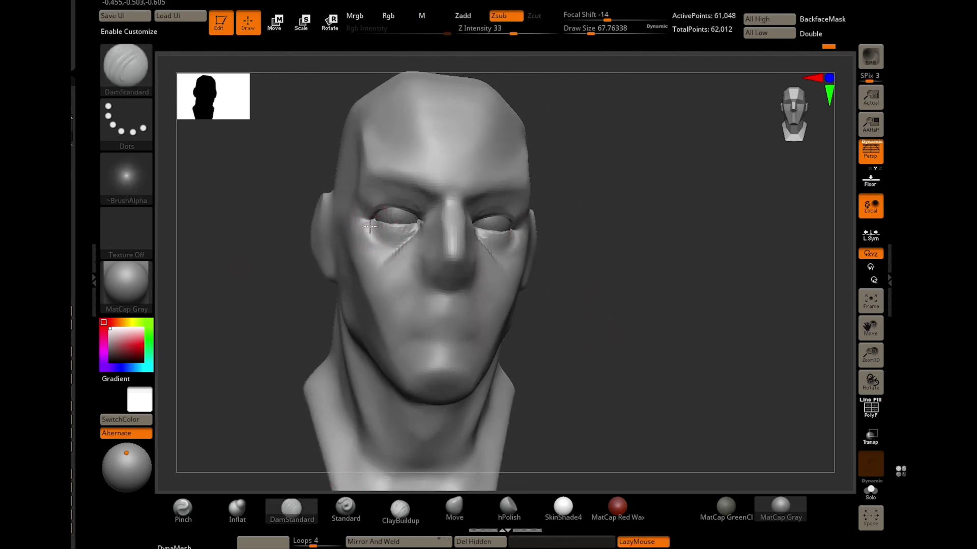
mouse_move(356, 277)
right_down()
mouse_move(393, 240)
mouse_move(417, 232)
mouse_move(417, 217)
mouse_move(524, 312)
mouse_move(475, 244)
mouse_move(259, 268)
mouse_move(489, 243)
right_up()
Wrap the eyelids around the eyeballs with Move and Pinch, then subdivide to about 245,514 points.
key(b)
key(m)
key(v)
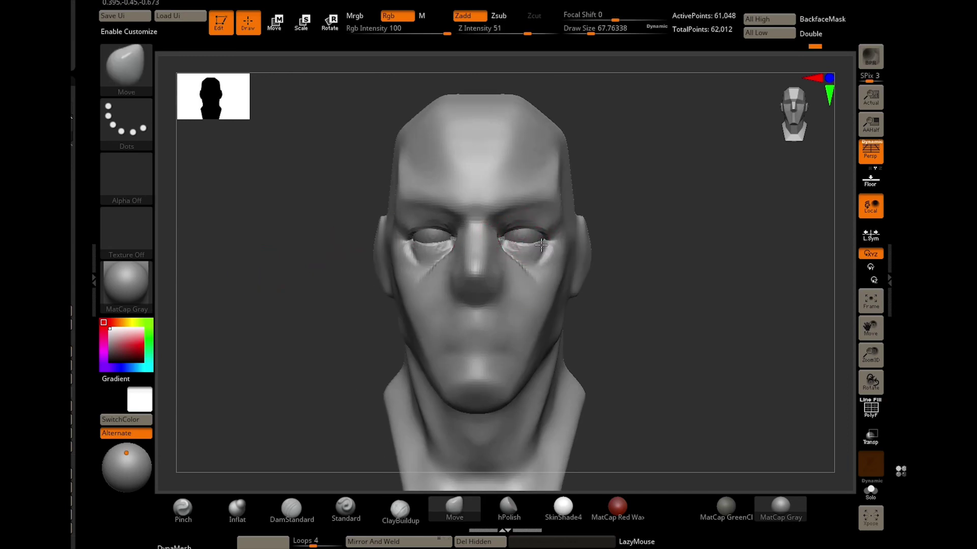
right_drag(525, 230, 366, 253)
mouse_move(439, 224)
right_down()
mouse_move(295, 224)
mouse_move(315, 244)
mouse_move(300, 260)
right_up()
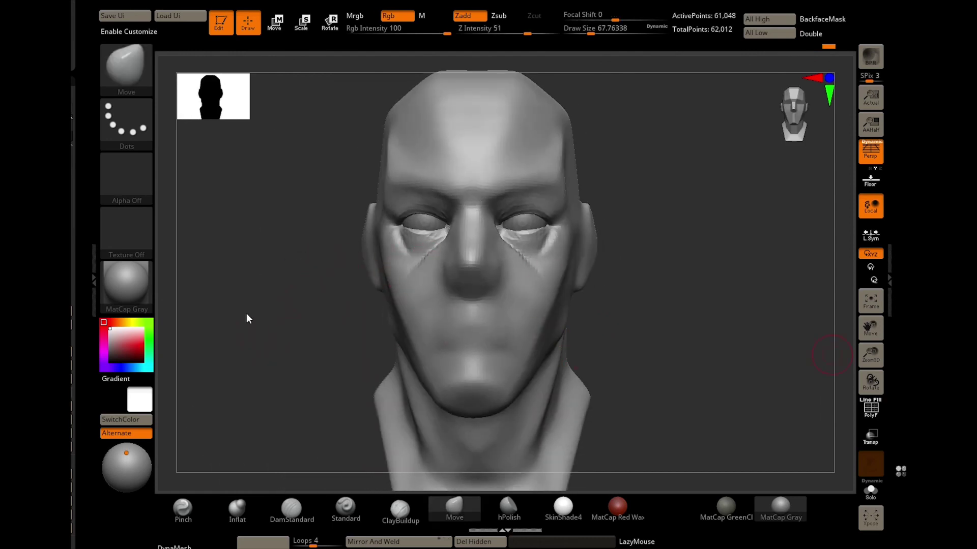
drag(285, 305, 275, 205)
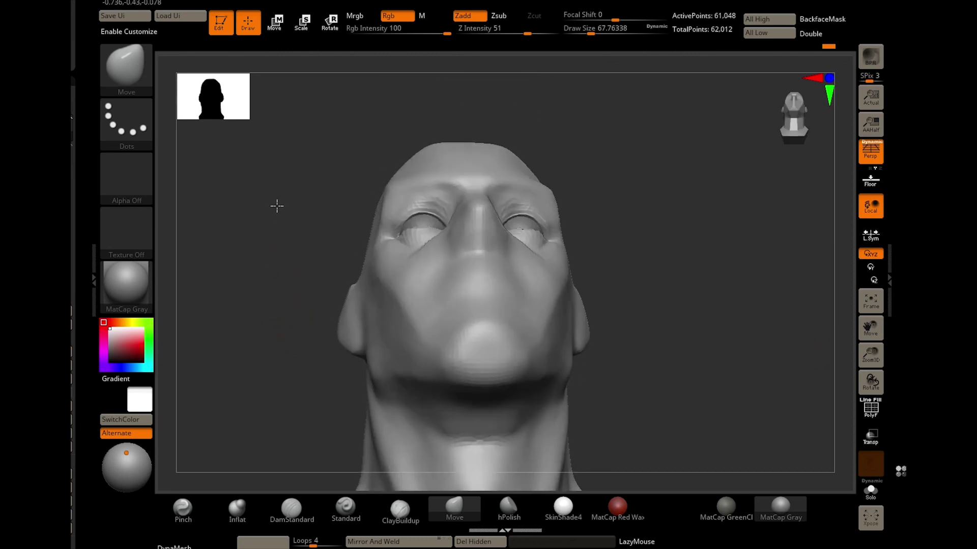
click(183, 508)
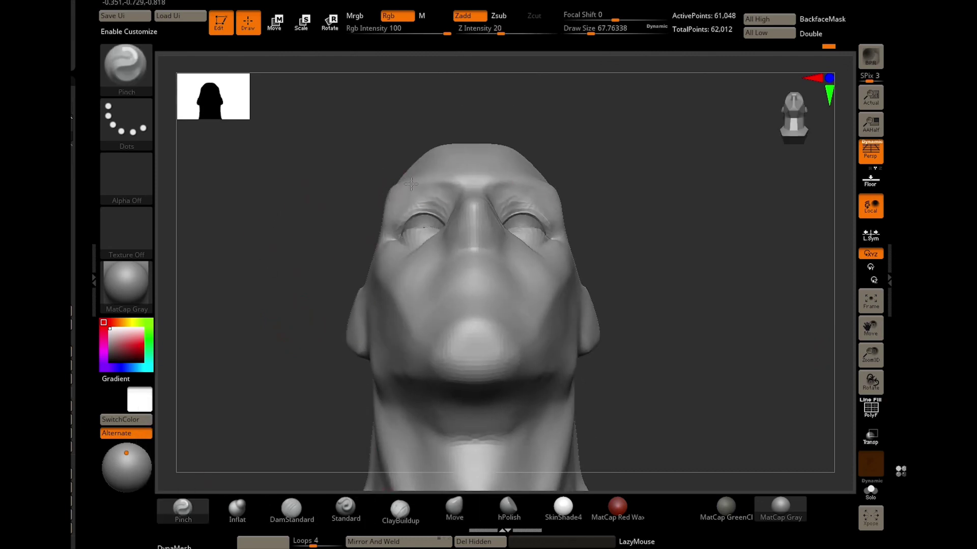
mouse_move(390, 193)
mouse_down()
mouse_move(331, 161)
mouse_move(286, 168)
mouse_move(268, 301)
mouse_move(310, 314)
mouse_move(541, 335)
mouse_up()
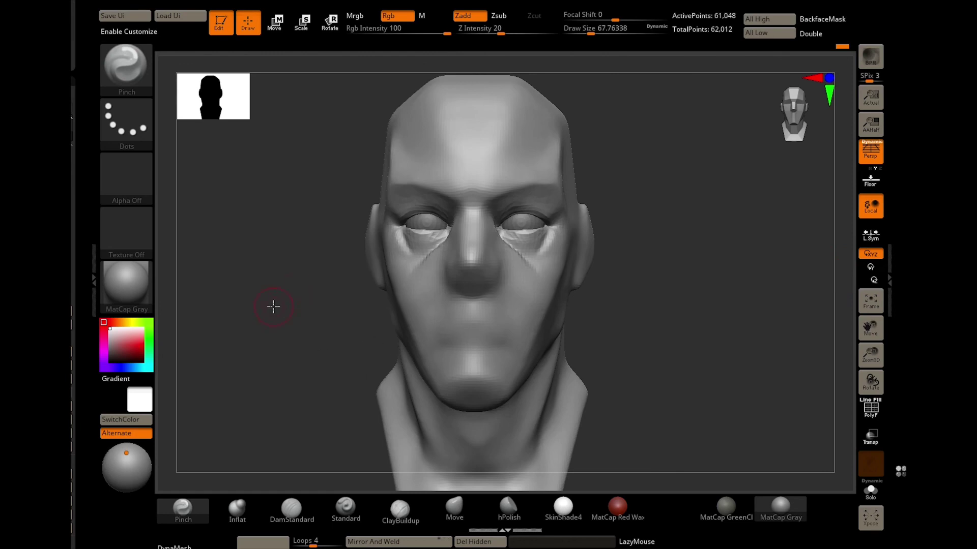
key(ctrl+d)
Subdivide the head and smooth above the eyes with hPolish at brush size about 30.
alt+drag(404, 261, 305, 425)
key(b)
key(h)
key(p)
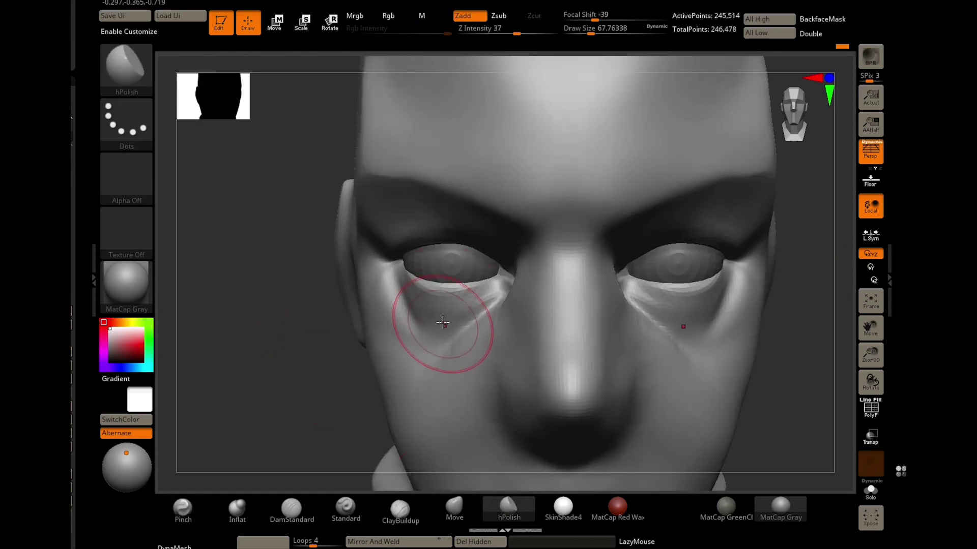
key(s)
drag(442, 322, 491, 295)
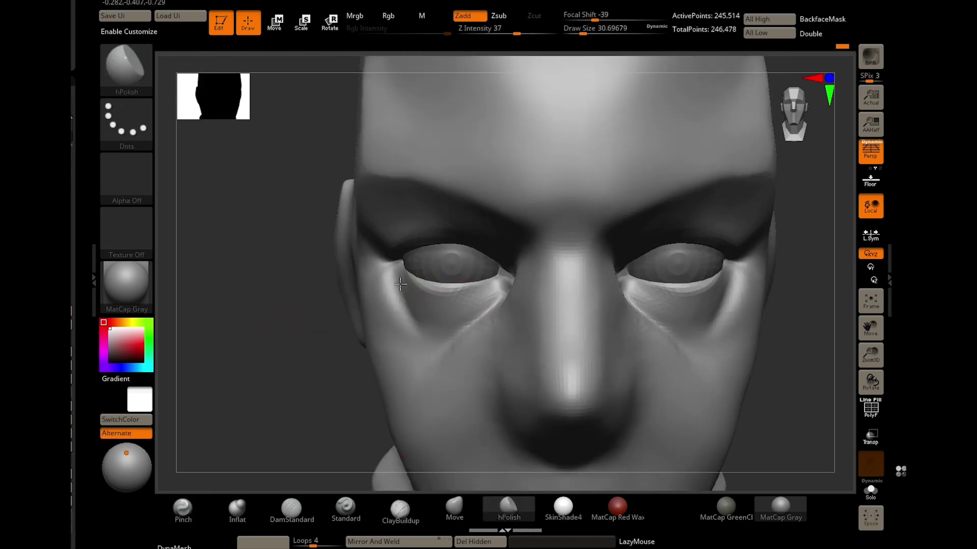
right_drag(401, 296, 402, 243)
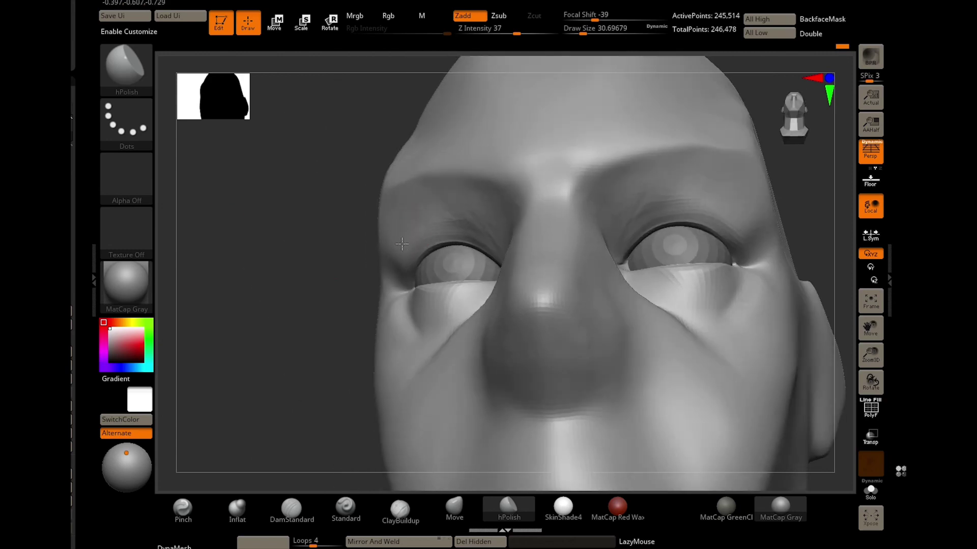
drag(435, 227, 498, 244)
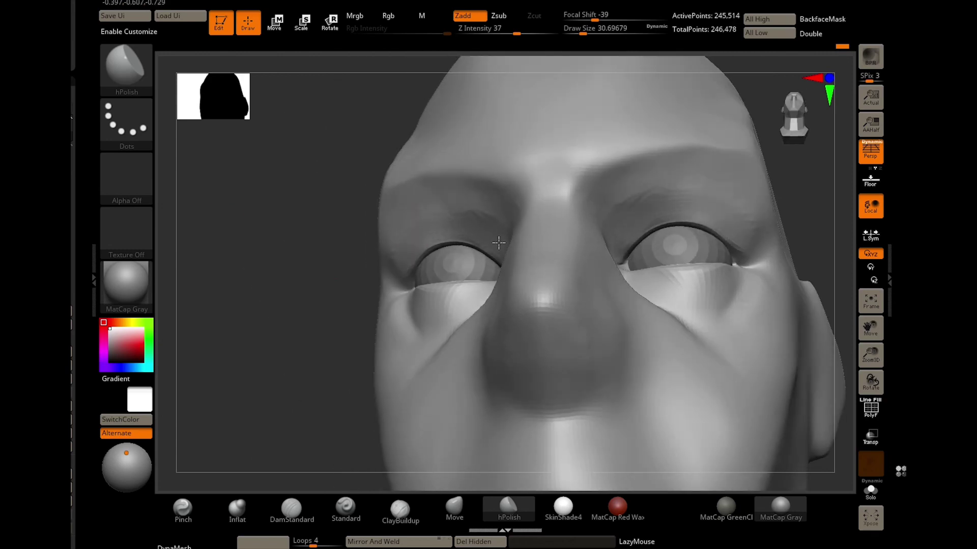
mouse_move(491, 222)
right_down()
mouse_move(252, 254)
mouse_move(257, 280)
right_up()
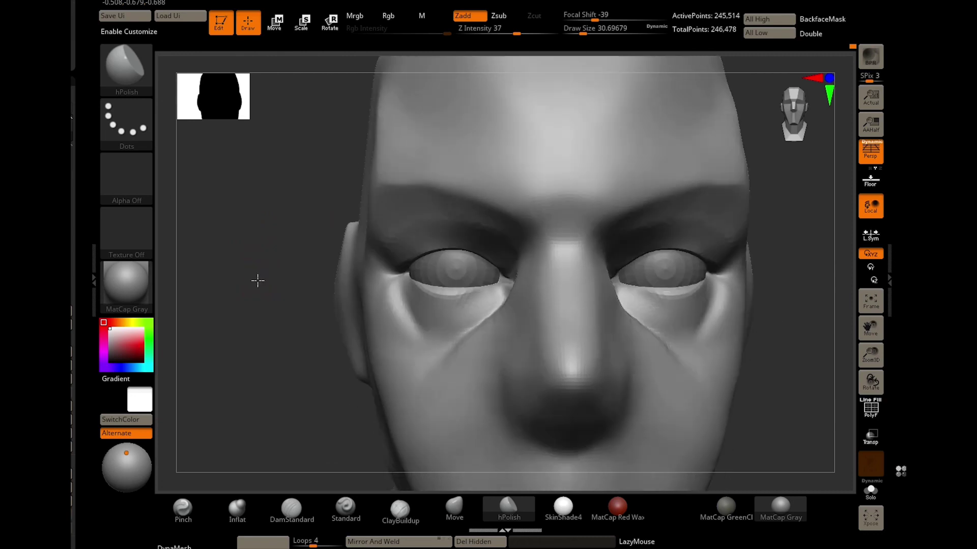
Shape the brows with the Move brush and sharpen creases with Pinch.
key(b)
key(m)
key(v)
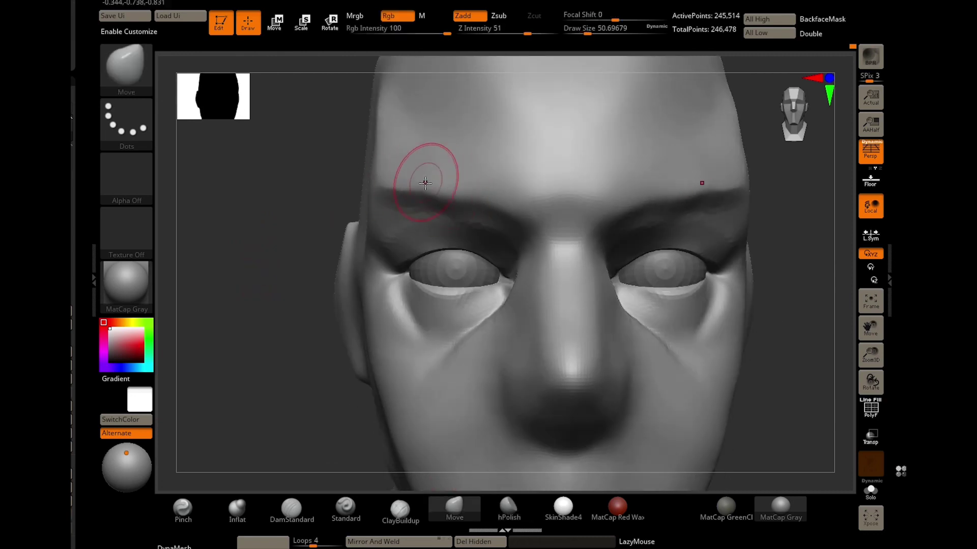
mouse_move(513, 212)
right_down()
mouse_move(385, 195)
mouse_move(299, 252)
mouse_move(331, 399)
right_up()
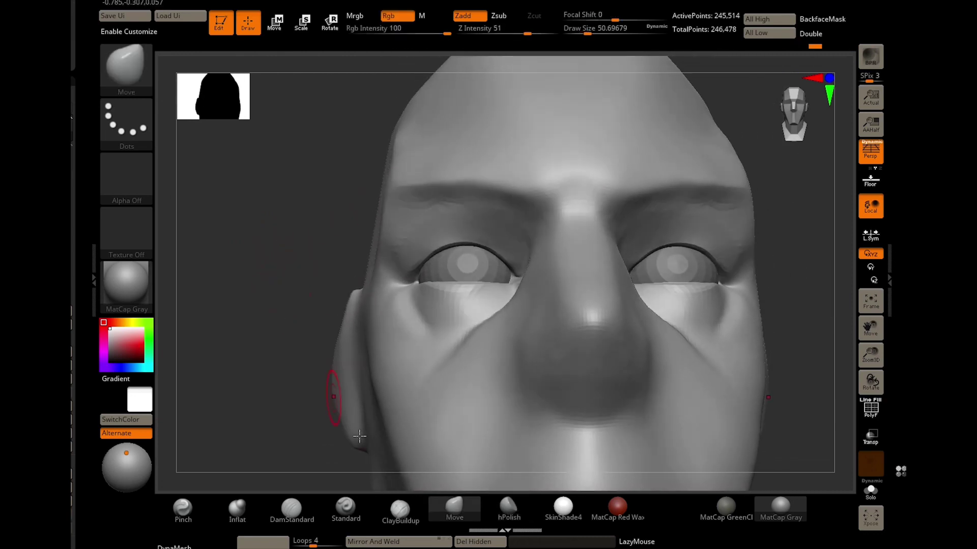
key(b)
key(p)
key(i)
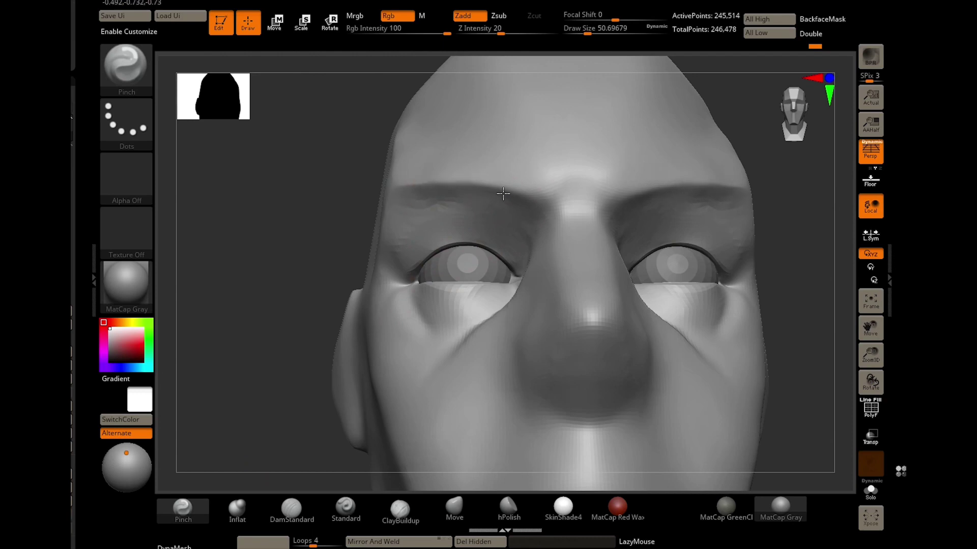
Push the brow with Move from a low angle and Shift-smooth it.
key(b)
key(m)
key(v)
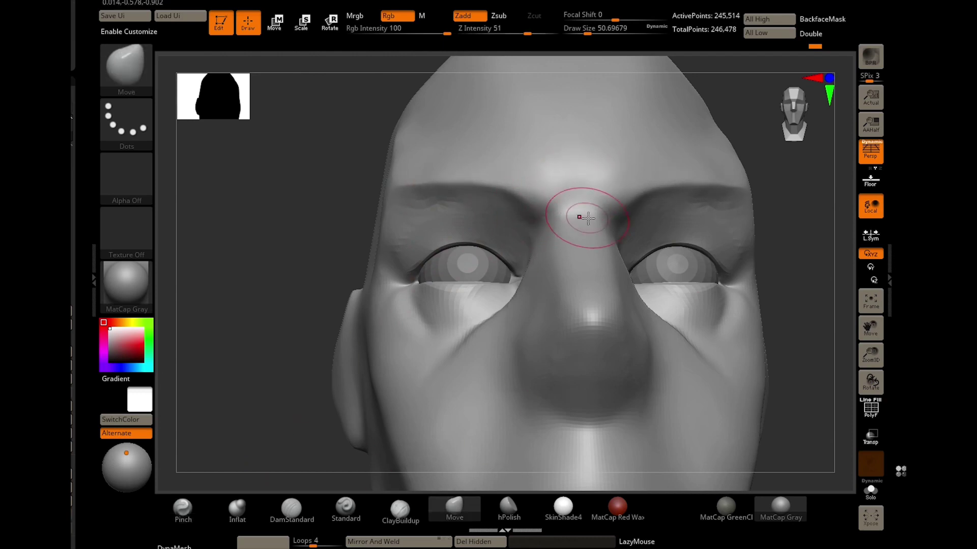
mouse_move(584, 217)
right_down()
mouse_move(257, 220)
mouse_move(492, 181)
mouse_move(290, 216)
right_up()
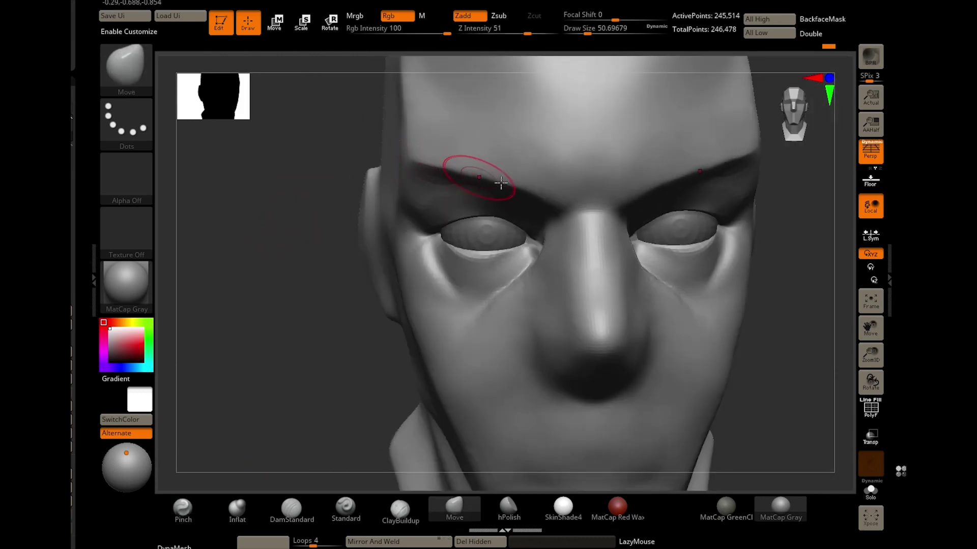
key(shift)
mouse_move(436, 187)
right_down()
mouse_move(280, 310)
mouse_move(347, 358)
right_up()
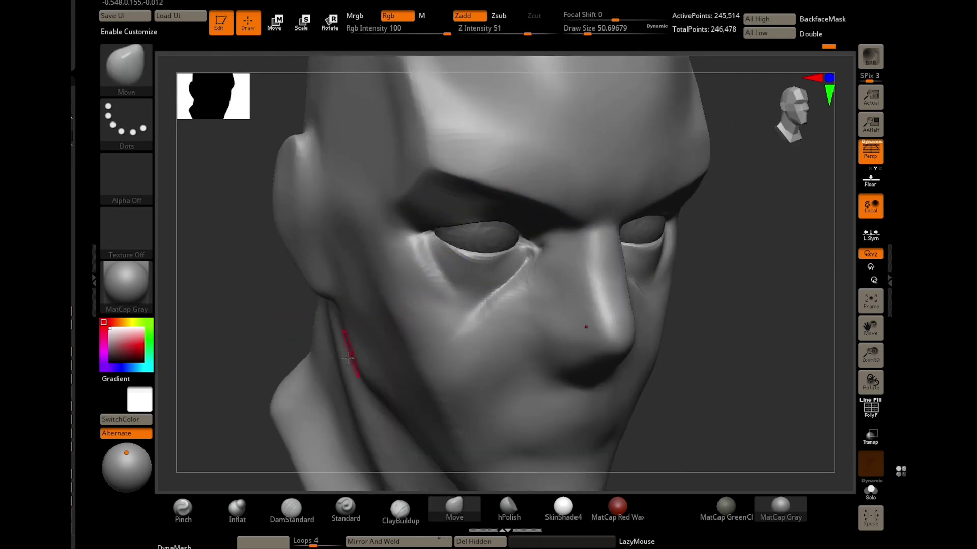
right_drag(250, 365, 283, 322)
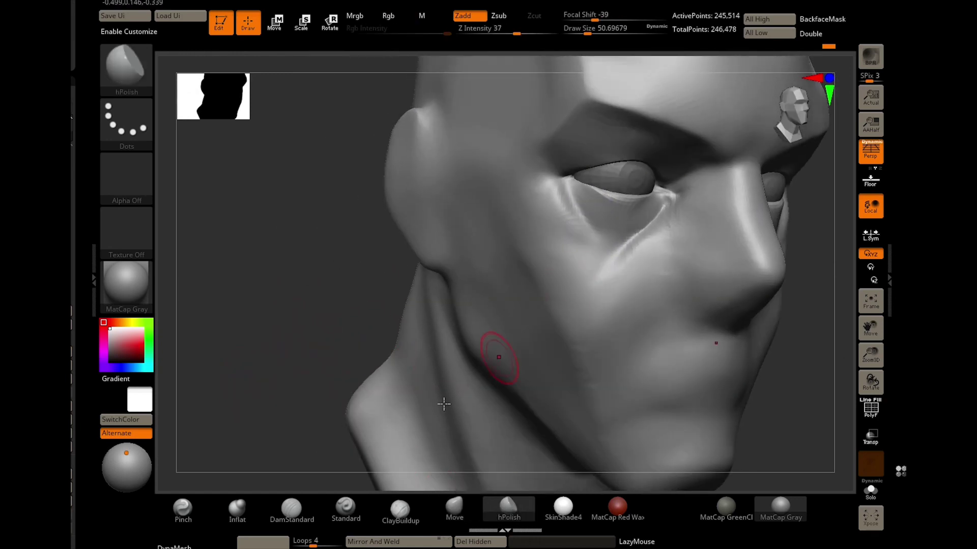
Build ClayBuildup on the cheek below the eye, pinch the under-eye crease and smooth it.
click(400, 509)
drag(563, 230, 529, 207)
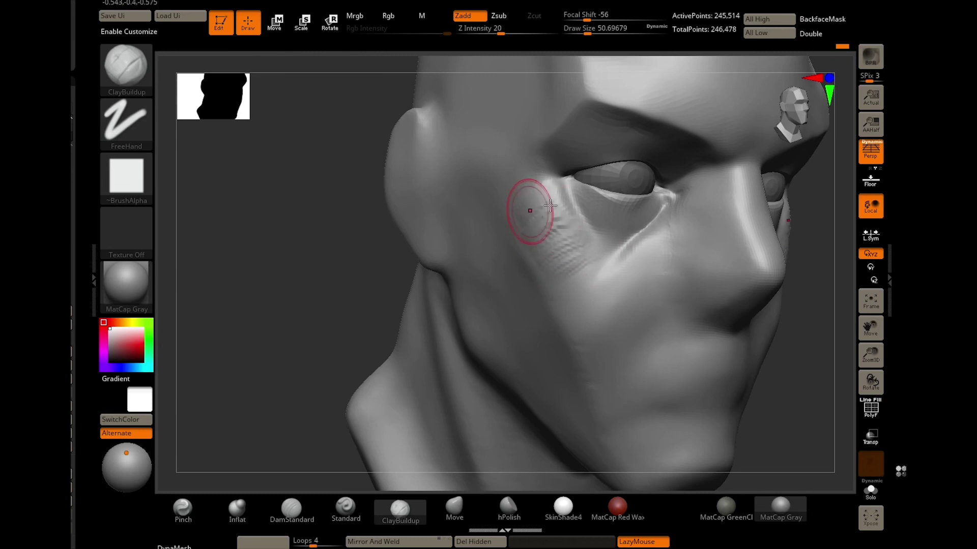
key(shift)
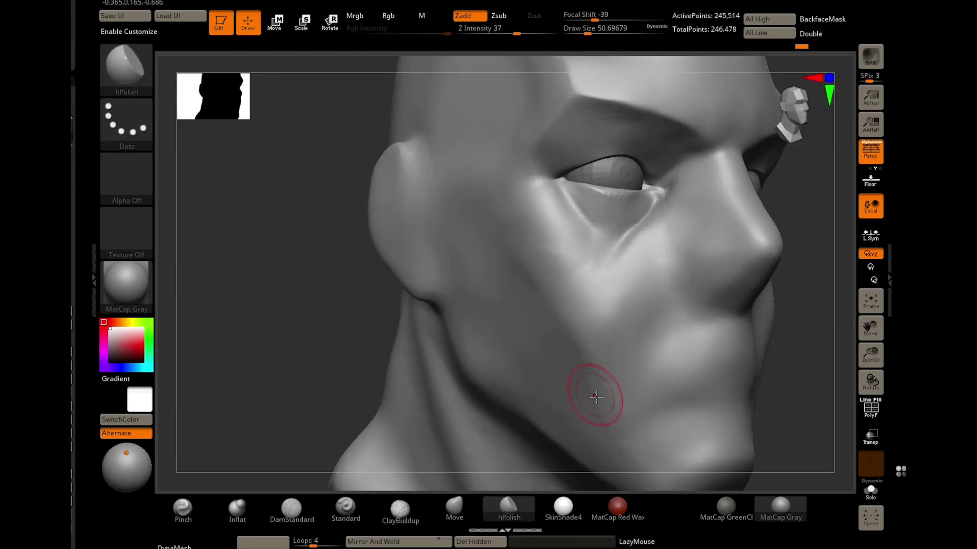
click(184, 509)
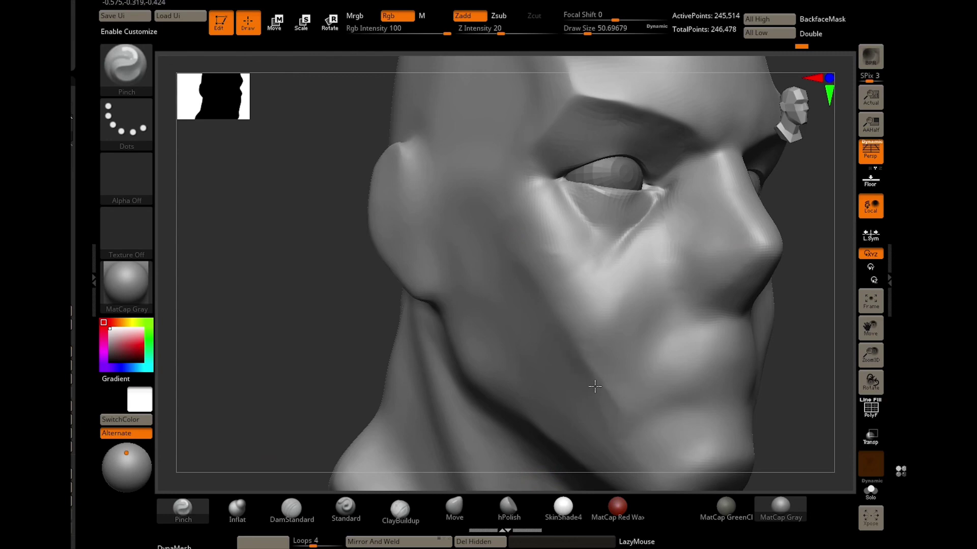
key(shift)
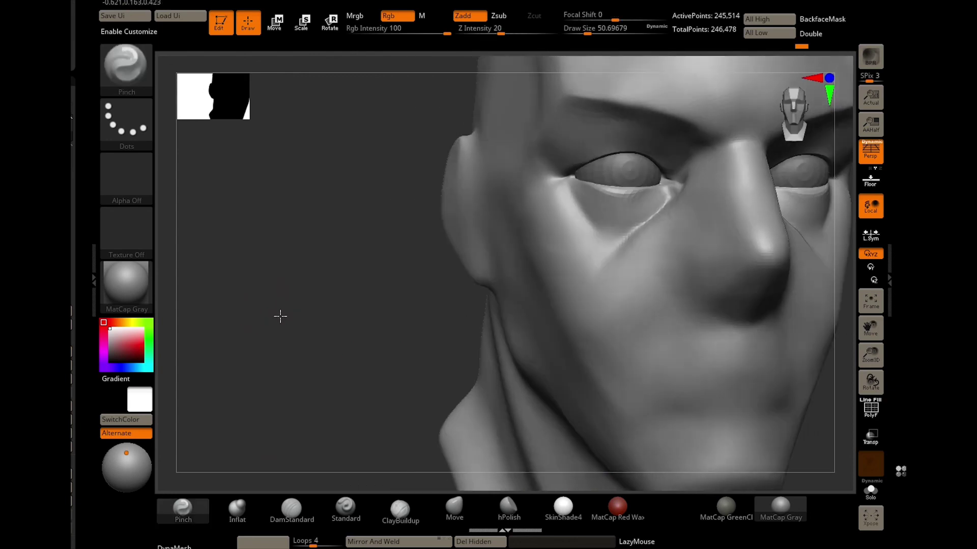
drag(280, 316, 549, 284)
key(b)
key(m)
key(v)
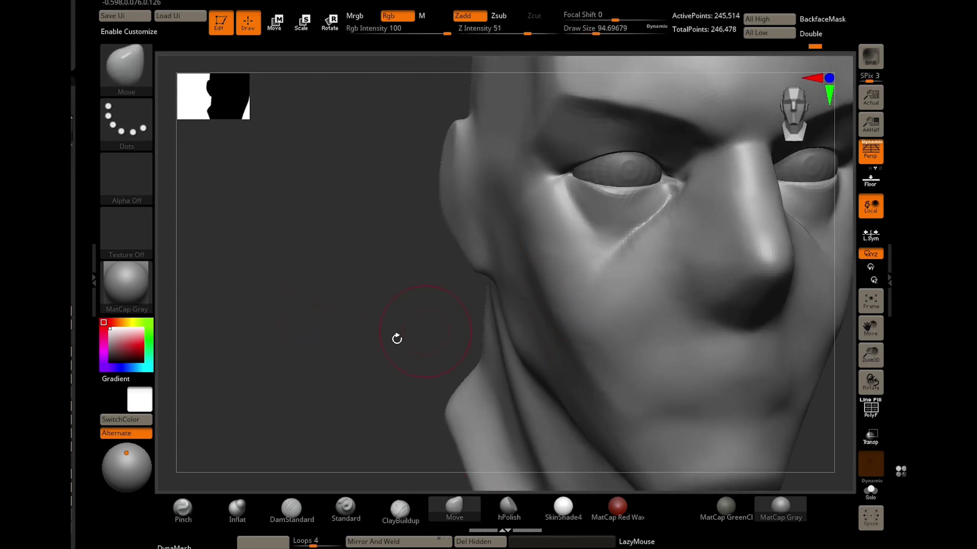
mouse_move(396, 338)
alt+mouse_down()
mouse_move(359, 344)
mouse_move(429, 331)
alt+mouse_up()
Smooth the area around the mouth and nose and check the right profile.
key(shift)
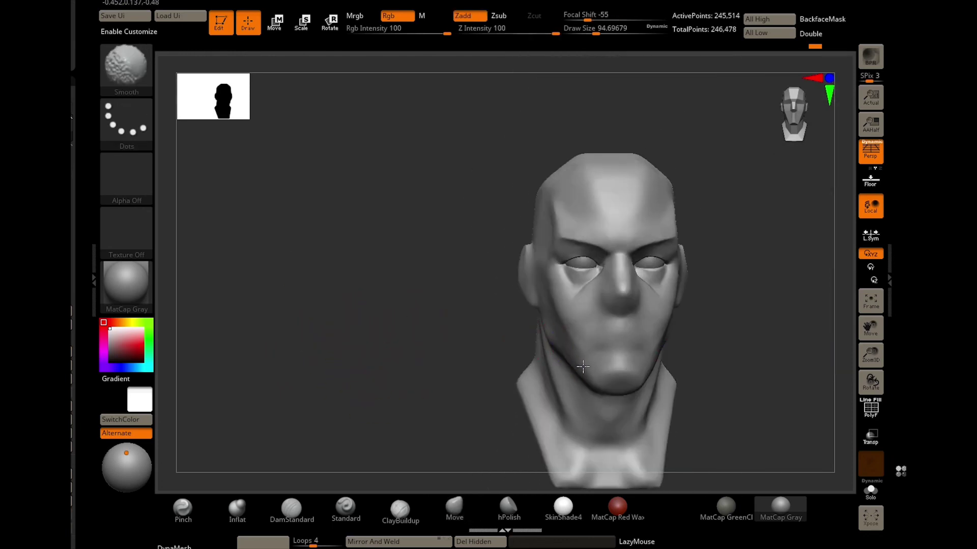
shift+drag(601, 331, 621, 287)
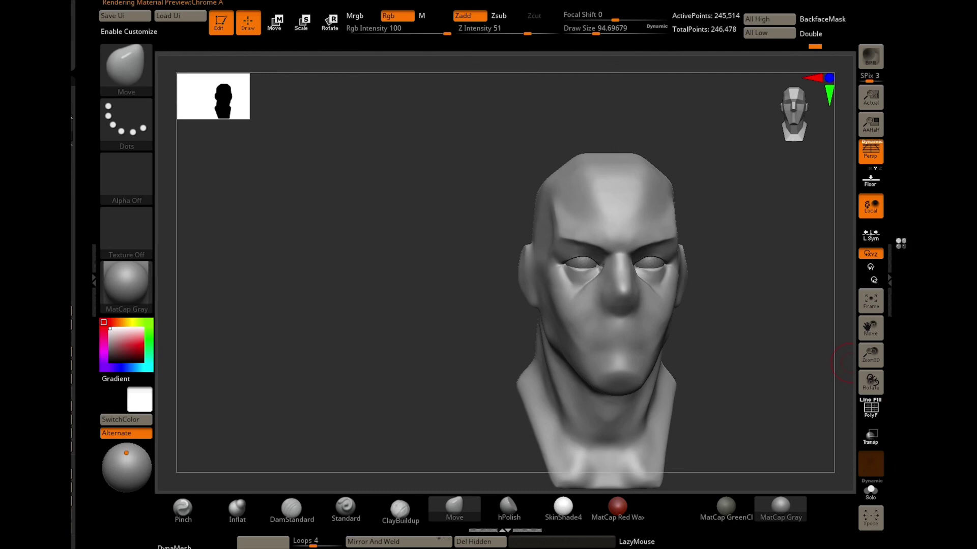
mouse_move(335, 310)
mouse_down()
mouse_move(296, 276)
mouse_move(300, 307)
mouse_up()
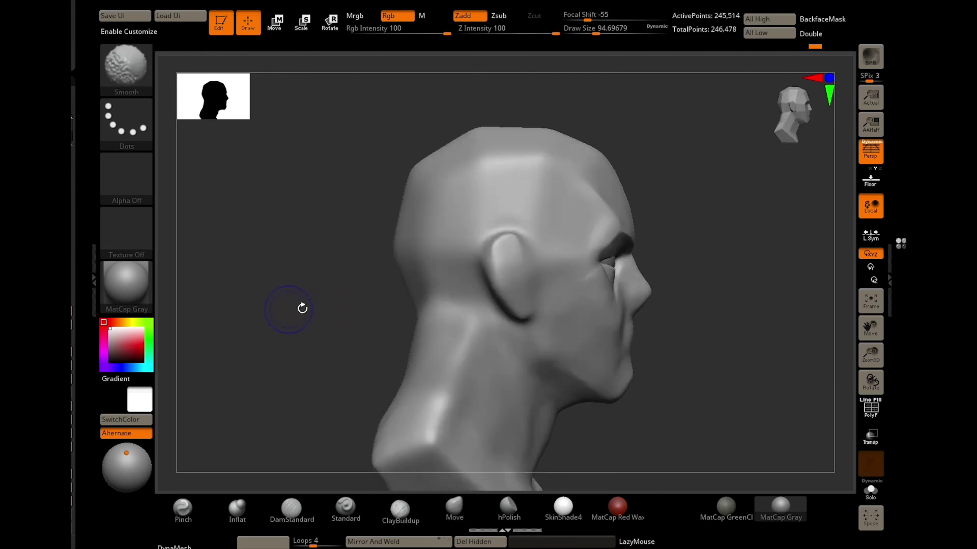
drag(638, 302, 656, 301)
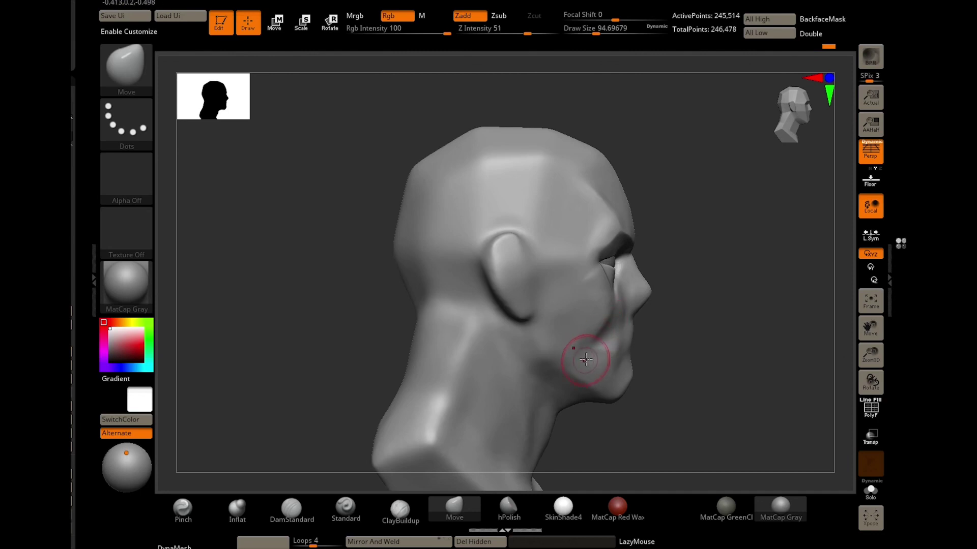
drag(641, 402, 664, 414)
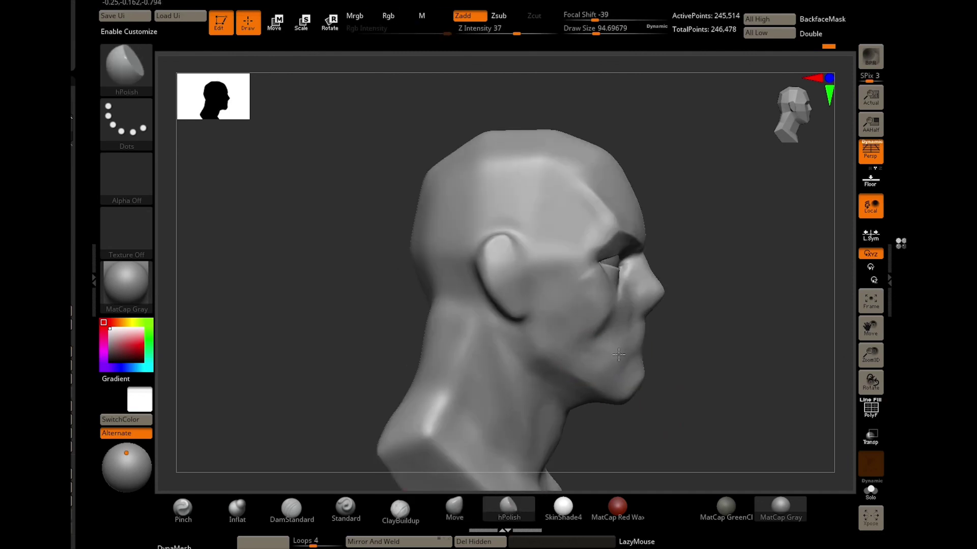
mouse_move(619, 354)
mouse_down()
mouse_move(578, 346)
mouse_move(609, 302)
mouse_move(691, 299)
mouse_move(678, 320)
mouse_move(609, 294)
mouse_up()
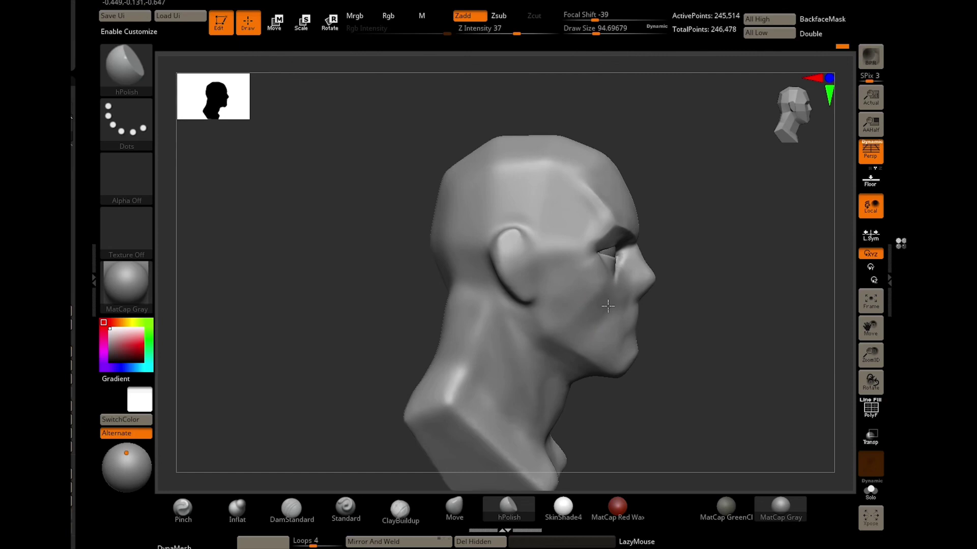
Sharpen the crease along the neck and smooth it.
drag(608, 329, 359, 309)
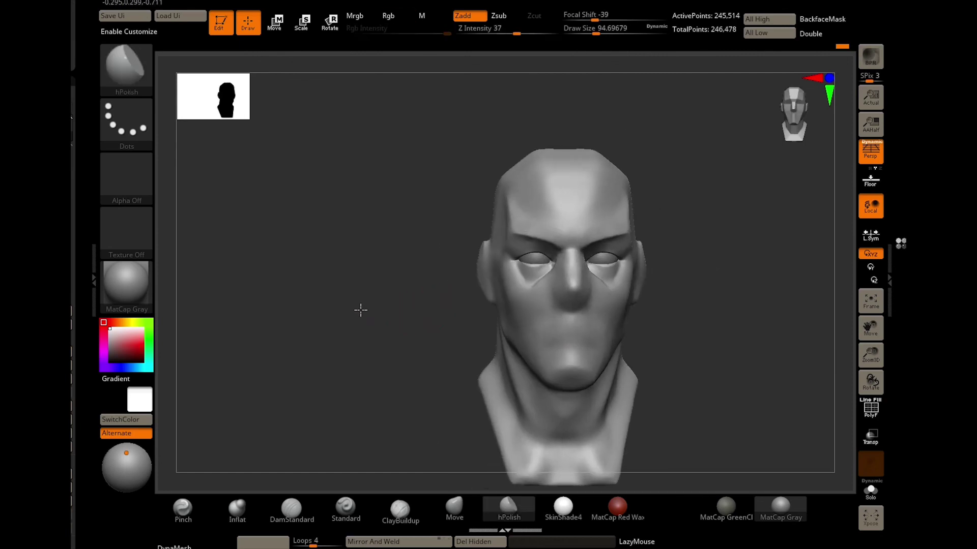
drag(500, 169, 468, 160)
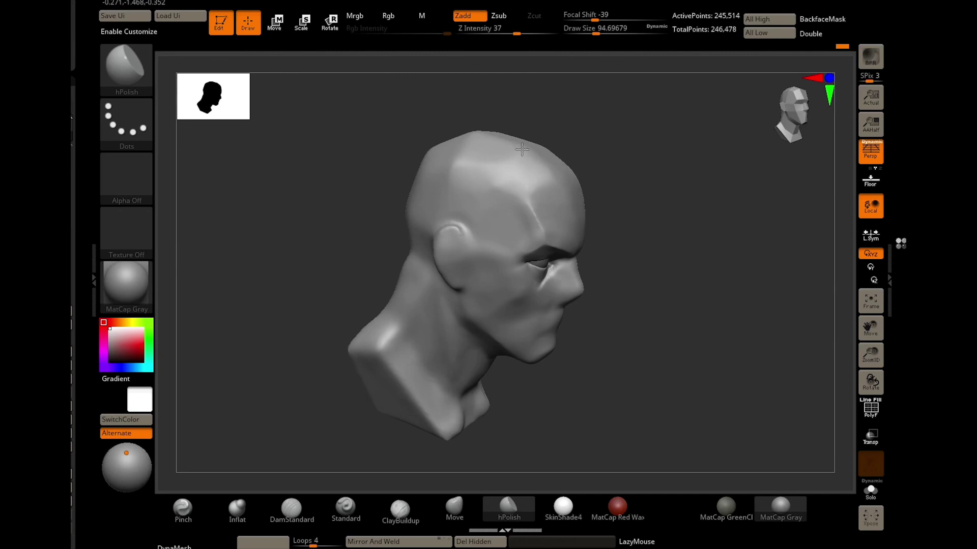
drag(324, 197, 420, 152)
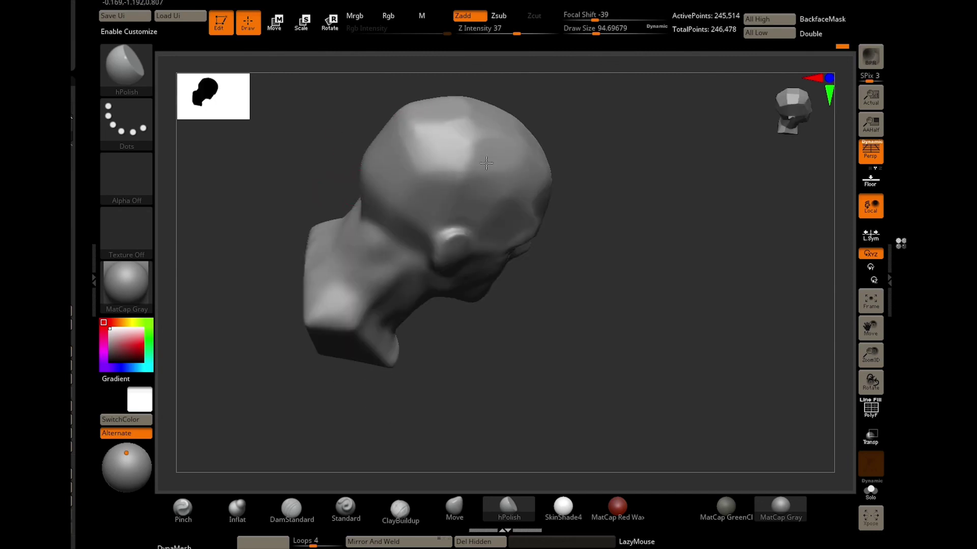
drag(361, 217, 367, 205)
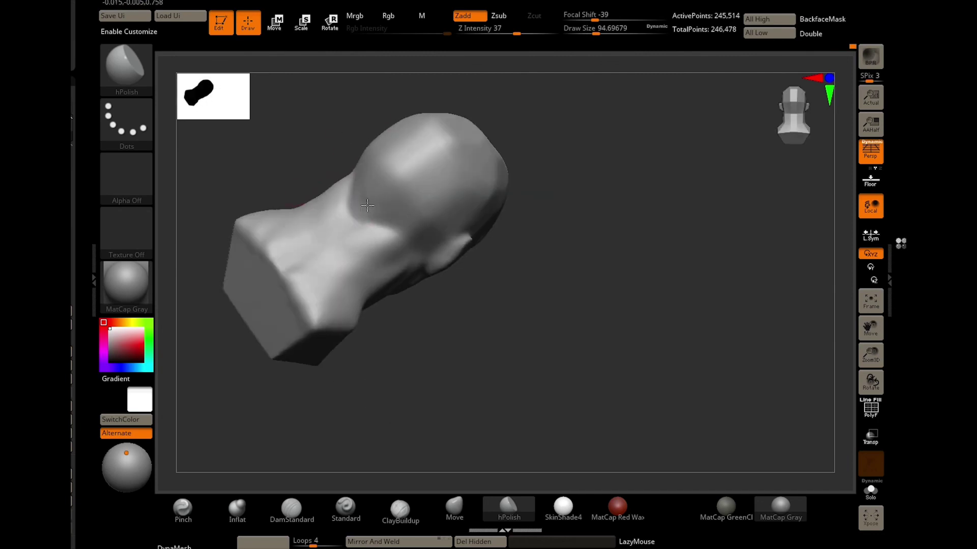
drag(335, 234, 334, 247)
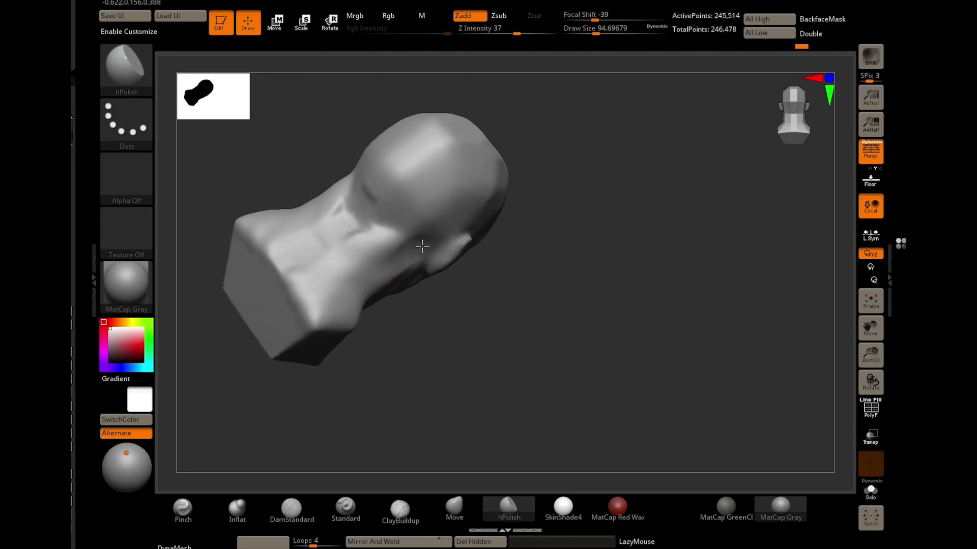
key(shift)
mouse_move(304, 238)
mouse_down()
mouse_move(425, 224)
mouse_move(392, 323)
mouse_up()
mouse_move(398, 402)
mouse_down()
mouse_move(290, 333)
mouse_move(325, 366)
mouse_move(320, 338)
mouse_move(280, 366)
mouse_move(338, 326)
mouse_move(303, 305)
mouse_up()
Smooth the back of the skull, switching between Move and Shift-smoothing.
click(452, 508)
key(shift)
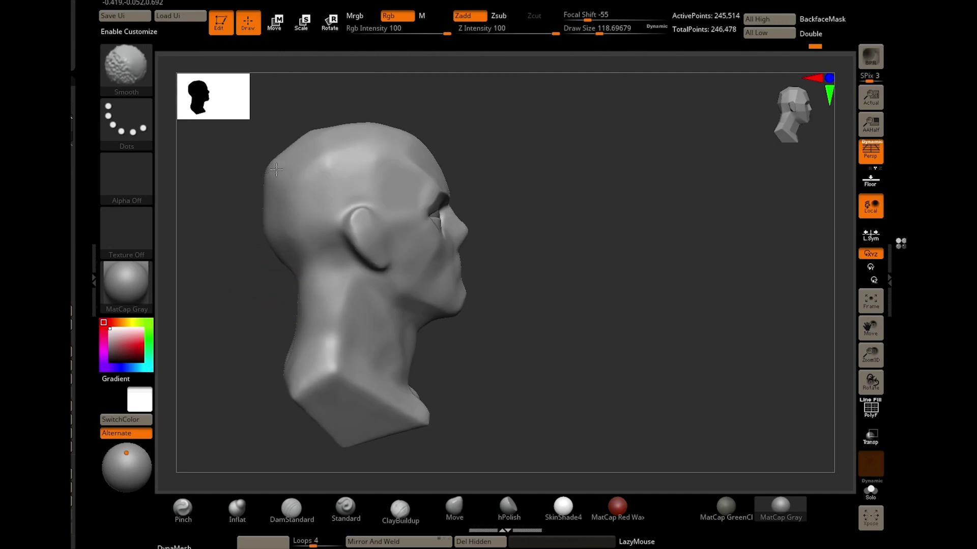
drag(322, 131, 292, 132)
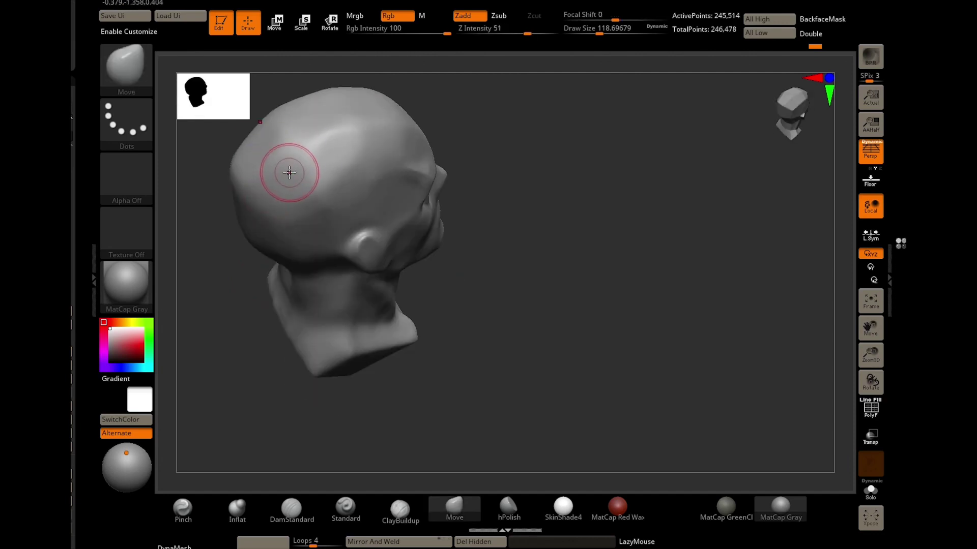
shift+drag(290, 170, 298, 168)
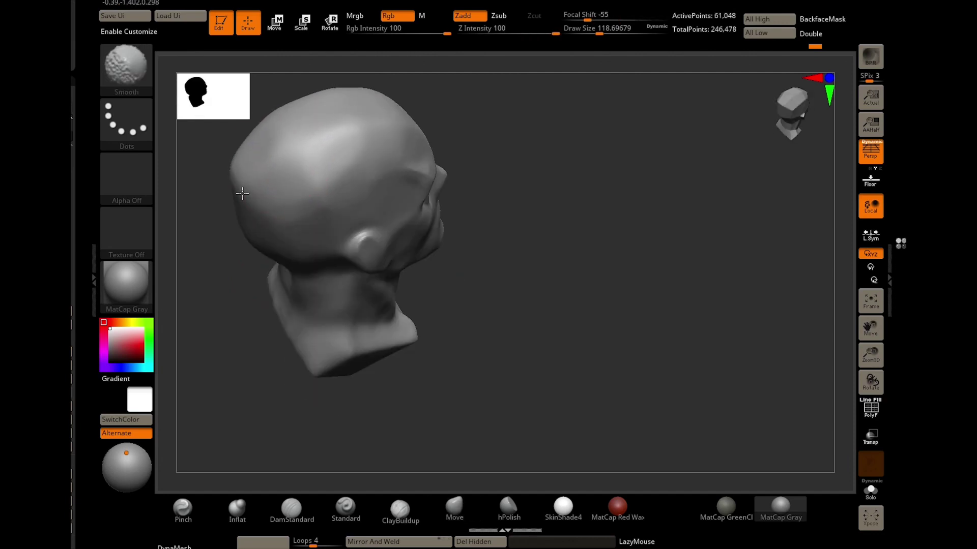
drag(224, 375, 529, 241)
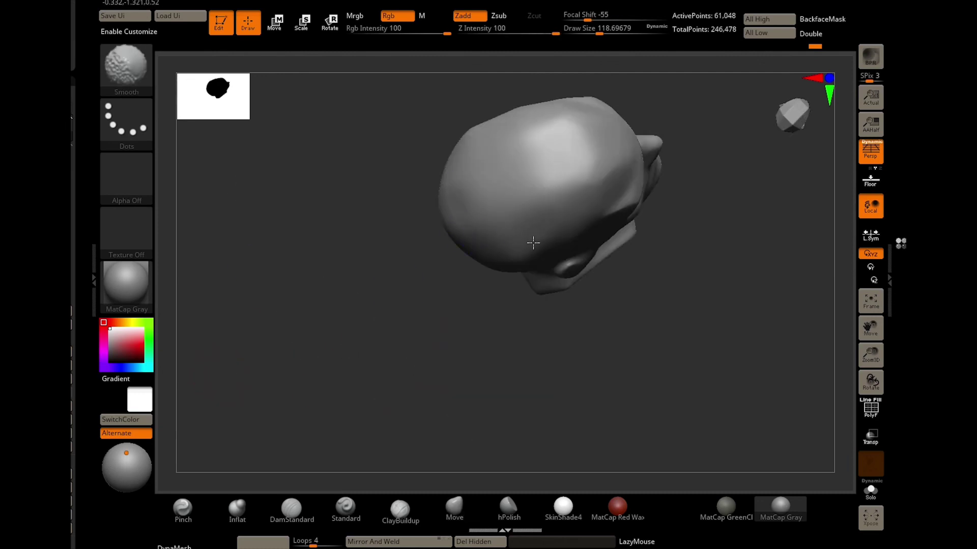
mouse_move(475, 314)
mouse_down()
mouse_move(506, 283)
mouse_move(301, 275)
mouse_move(323, 316)
mouse_up()
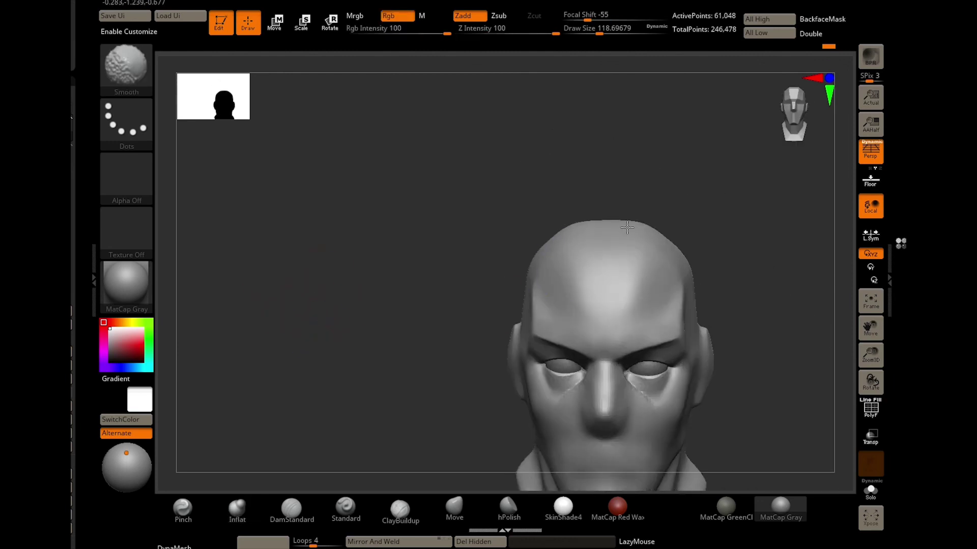
Build up clay around the ear with Inflat and ClayBuildup, then smooth it.
key(b)
key(i)
key(n)
key(f)
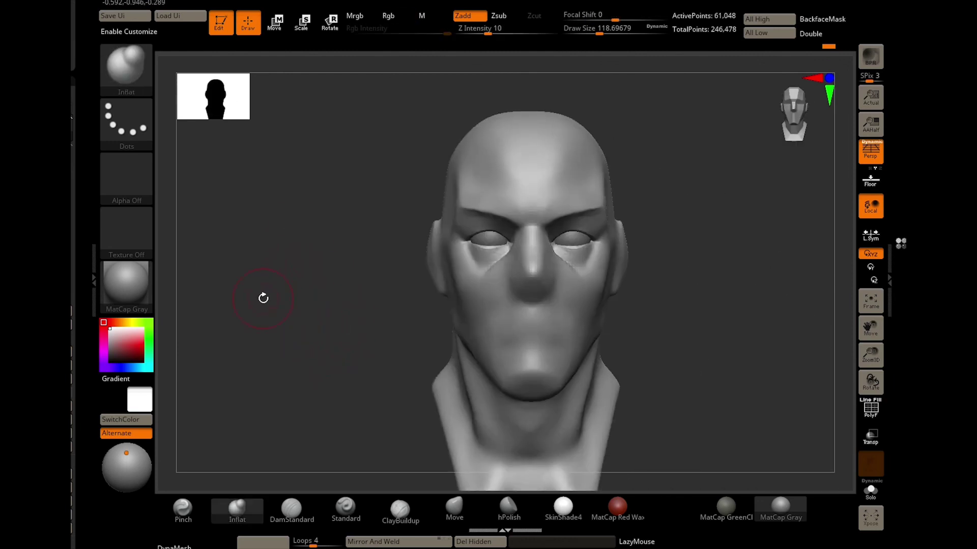
drag(312, 273, 352, 272)
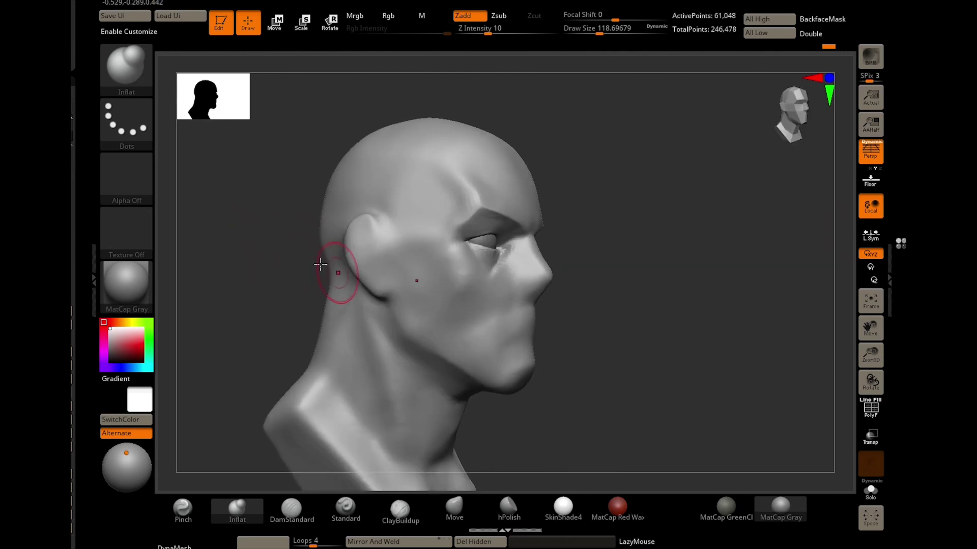
key(b)
key(c)
key(b)
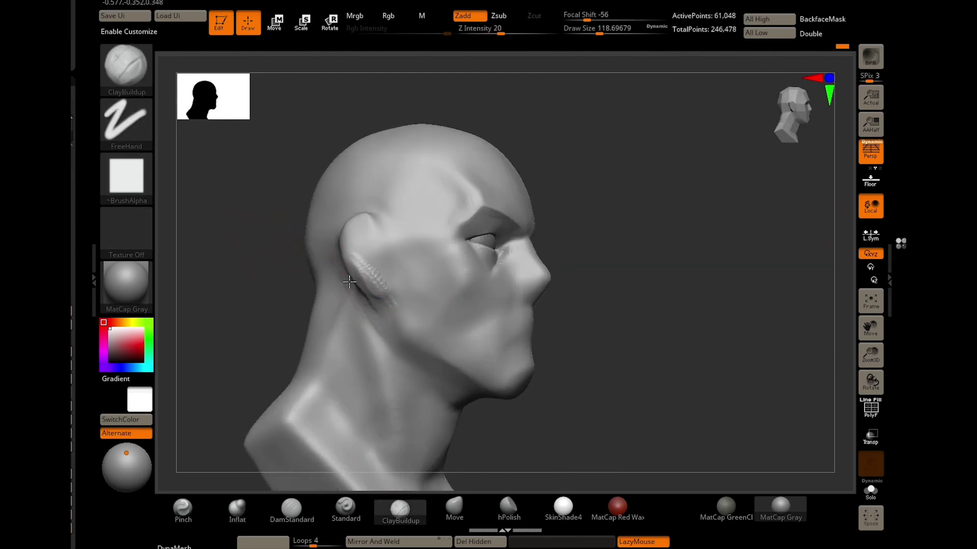
key(shift)
shift+drag(349, 274, 356, 223)
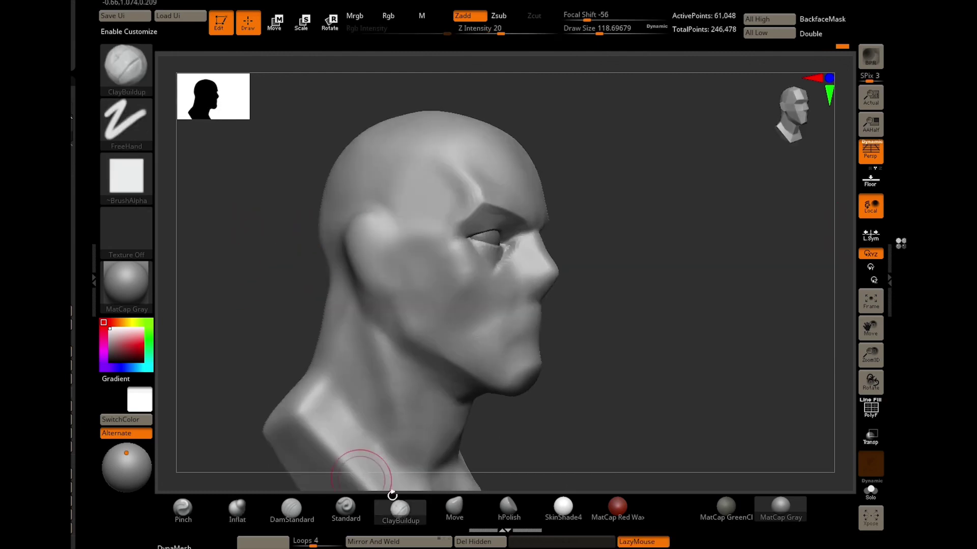
Polish the planes around the eyes and face with hPolish.
key(b)
key(h)
key(p)
drag(254, 285, 305, 277)
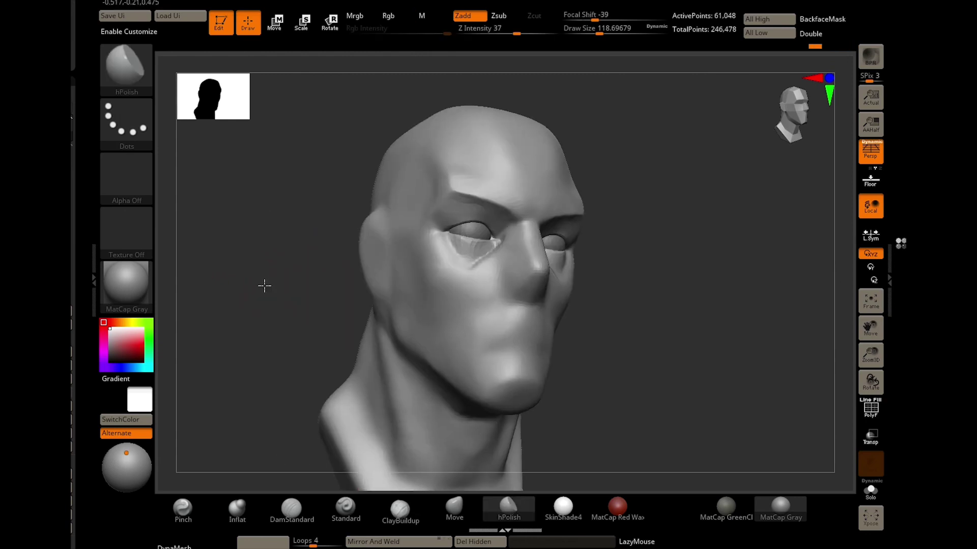
key(shift)
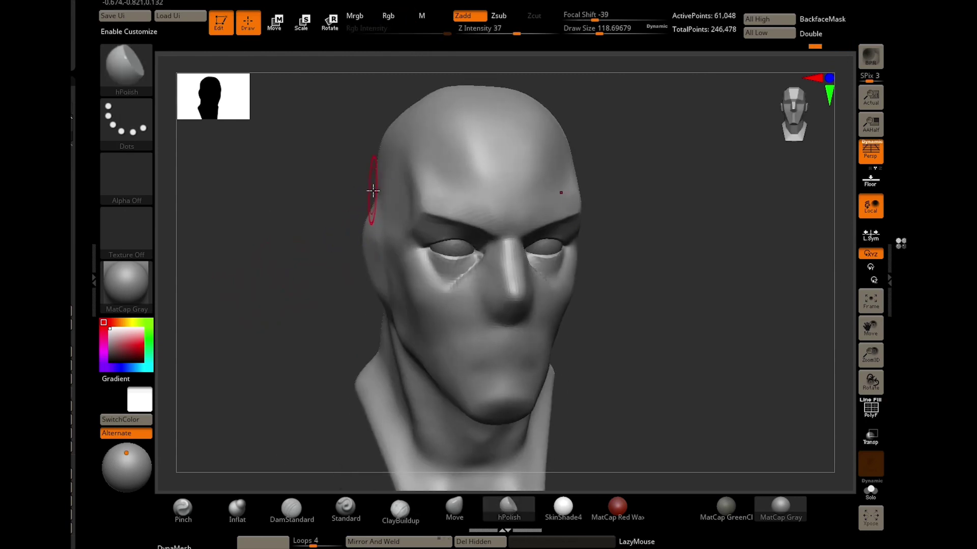
drag(336, 221, 290, 219)
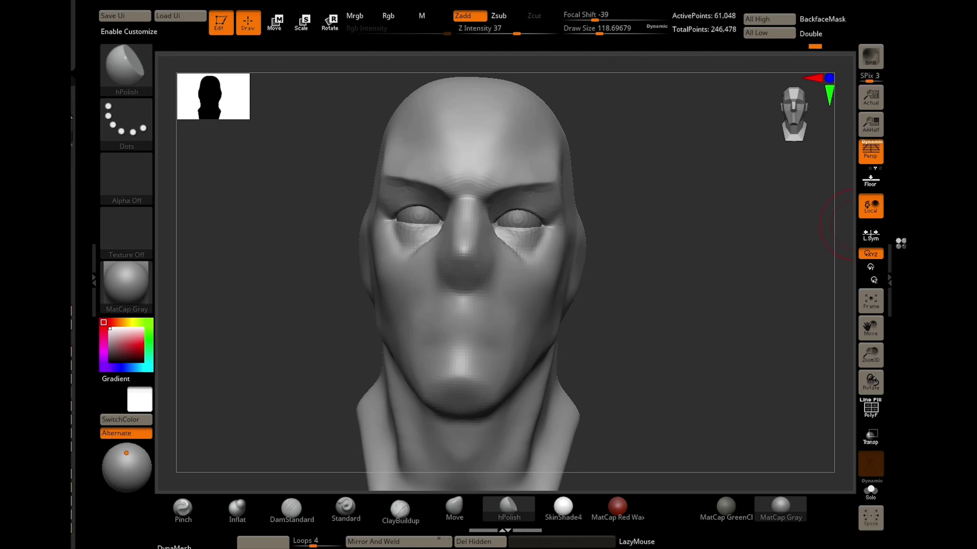
mouse_move(296, 321)
mouse_down()
mouse_move(319, 349)
mouse_move(334, 239)
mouse_move(292, 275)
mouse_move(397, 307)
mouse_up()
Insert an IMM Primitives cylinder at the neck.
key(b)
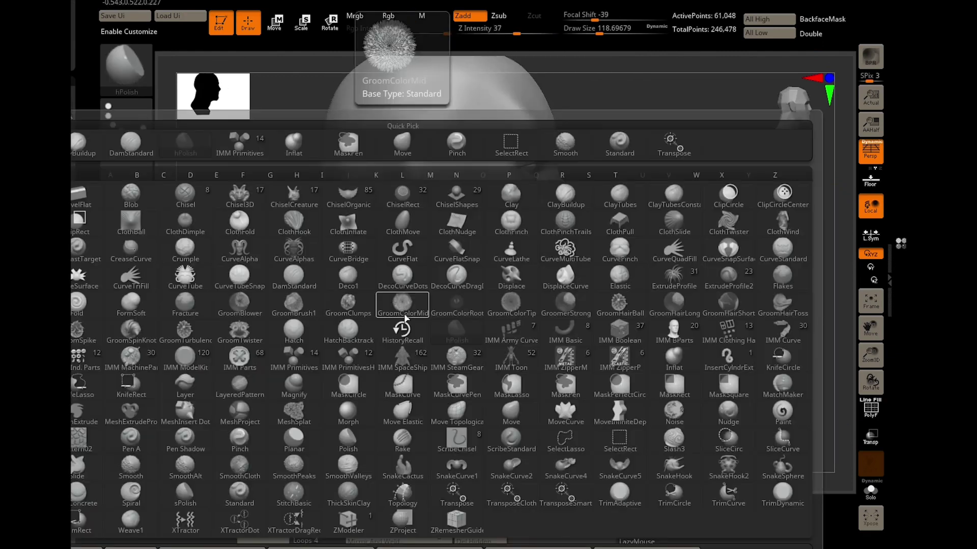
key(i)
click(307, 352)
click(282, 65)
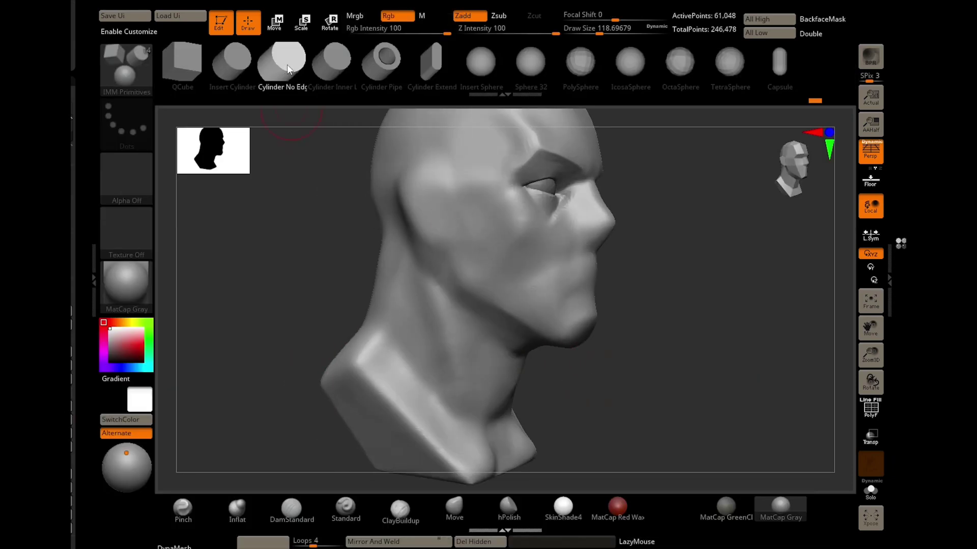
click(233, 62)
drag(268, 295, 288, 321)
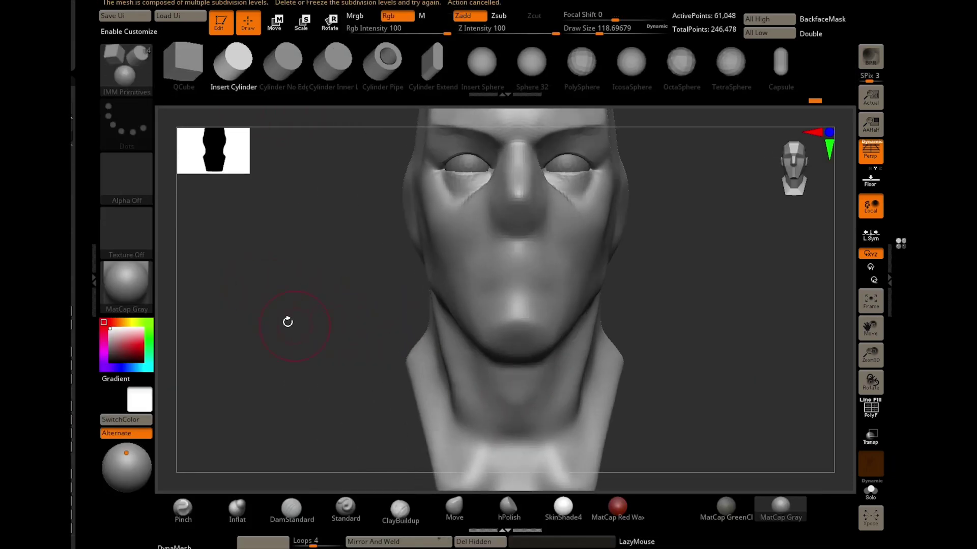
mouse_move(512, 392)
mouse_down()
mouse_move(516, 458)
mouse_move(217, 327)
mouse_up()
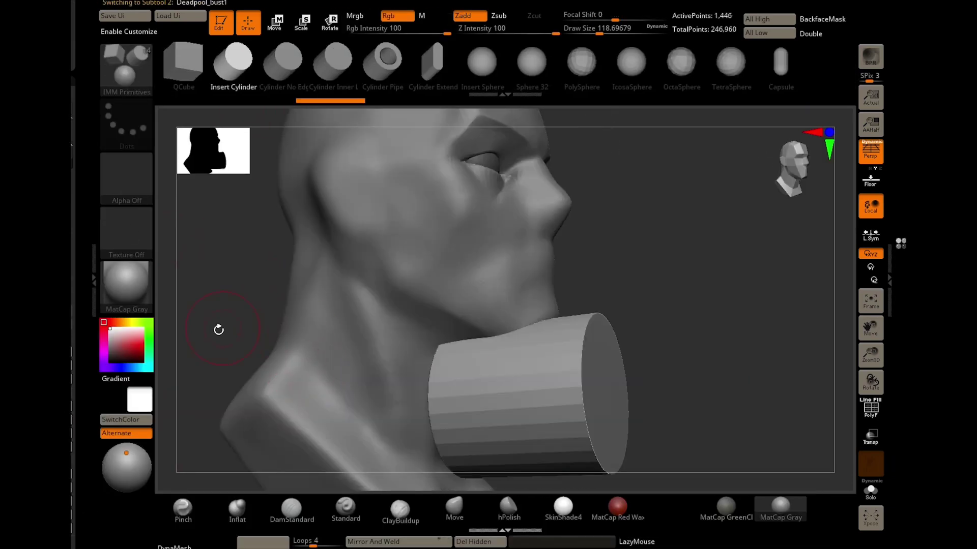
Rotate, tilt and scale the cylinder into a thin collar around the neck.
click(329, 22)
mouse_move(467, 393)
mouse_down()
mouse_move(432, 357)
mouse_move(613, 376)
mouse_move(255, 405)
mouse_up()
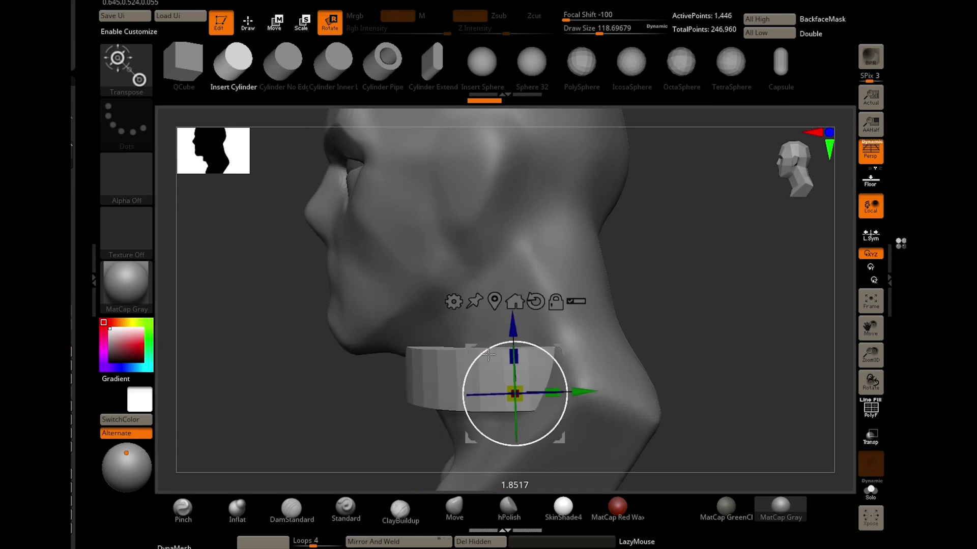
mouse_move(547, 351)
mouse_down()
mouse_move(245, 401)
mouse_move(255, 436)
mouse_move(520, 385)
mouse_move(543, 392)
mouse_move(534, 377)
mouse_move(279, 377)
mouse_move(582, 313)
mouse_move(527, 344)
mouse_move(336, 364)
mouse_up()
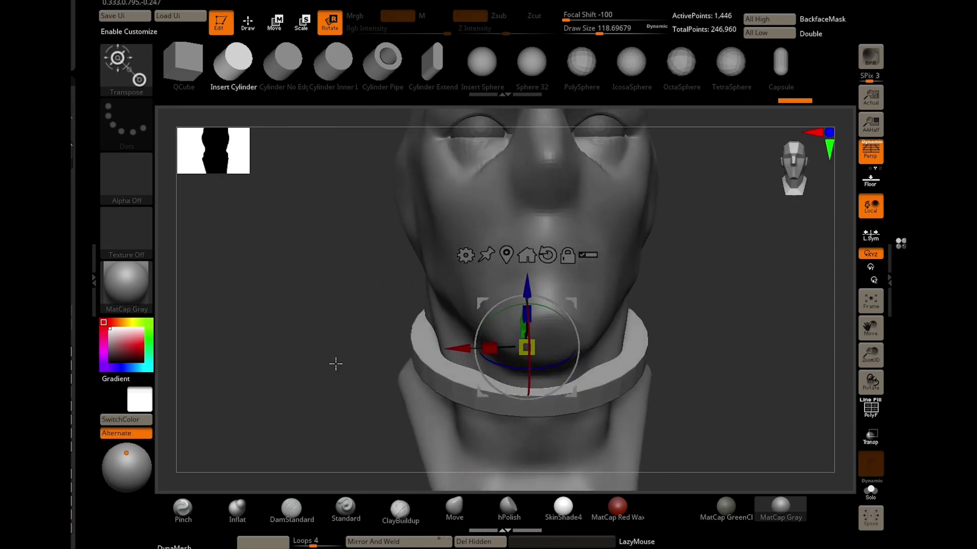
drag(490, 348, 496, 348)
mouse_move(386, 325)
mouse_down()
mouse_move(294, 279)
mouse_move(460, 311)
mouse_move(362, 329)
mouse_move(495, 323)
mouse_up()
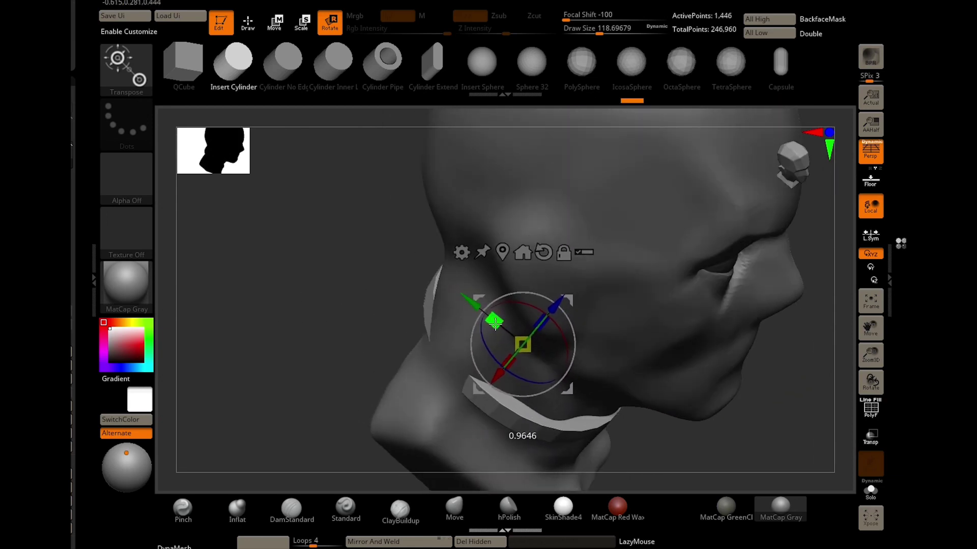
drag(387, 325, 313, 325)
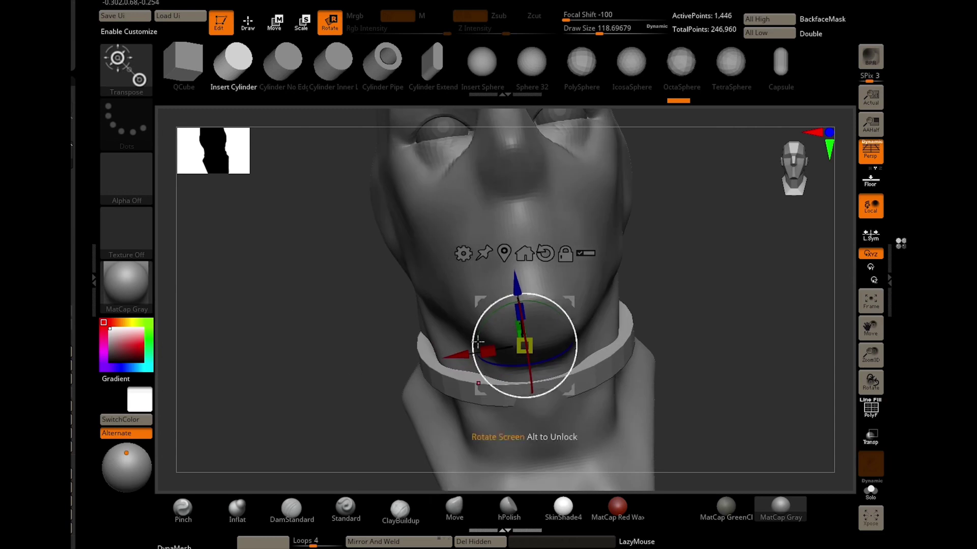
drag(489, 349, 495, 346)
mouse_move(387, 351)
mouse_down()
mouse_move(316, 351)
mouse_move(425, 349)
mouse_move(473, 328)
mouse_move(409, 308)
mouse_up()
key(q)
key(s)
Bend both collar ends upward and inspect the collar from several angles.
mouse_move(554, 356)
mouse_down()
mouse_move(355, 348)
mouse_move(360, 358)
mouse_move(364, 312)
mouse_move(375, 322)
mouse_move(360, 337)
mouse_up()
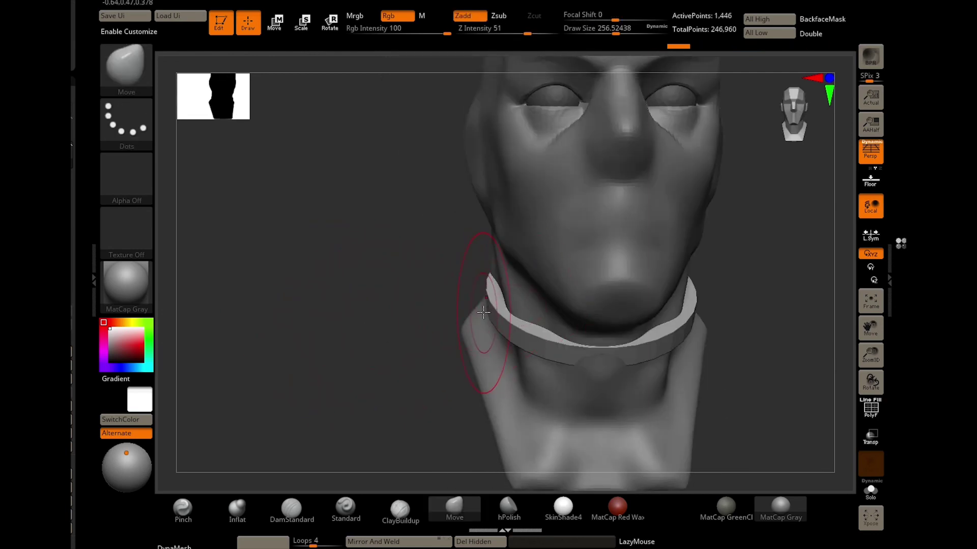
drag(481, 312, 501, 302)
mouse_move(367, 274)
mouse_down()
mouse_move(447, 257)
mouse_move(544, 349)
mouse_up()
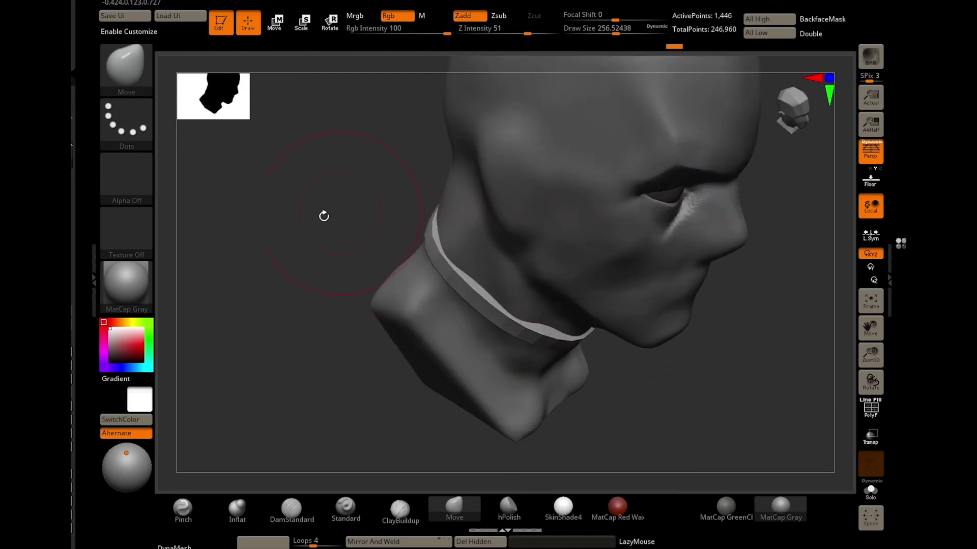
mouse_move(322, 216)
mouse_down()
mouse_move(448, 151)
mouse_move(336, 224)
mouse_up()
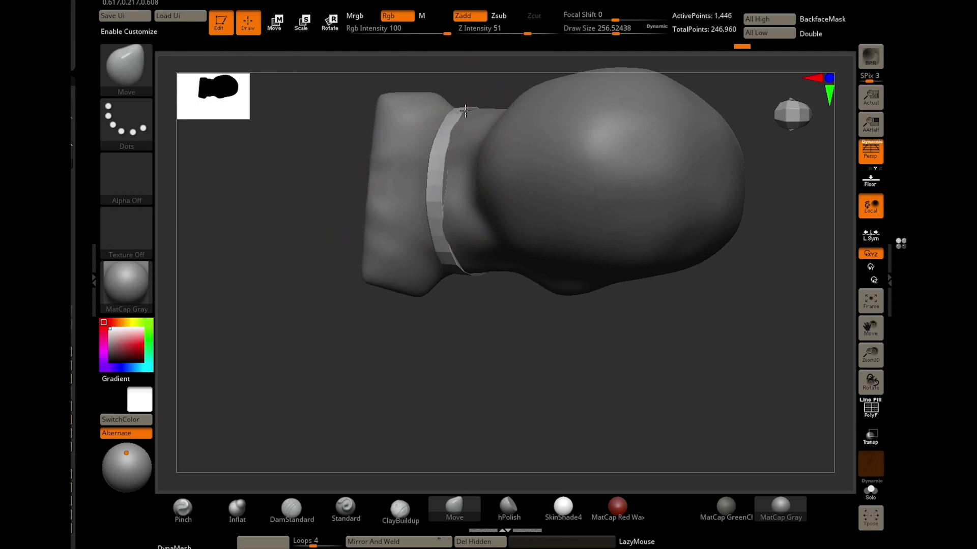
mouse_move(356, 305)
mouse_down()
mouse_move(457, 307)
mouse_move(312, 285)
mouse_move(261, 290)
mouse_move(479, 195)
mouse_up()
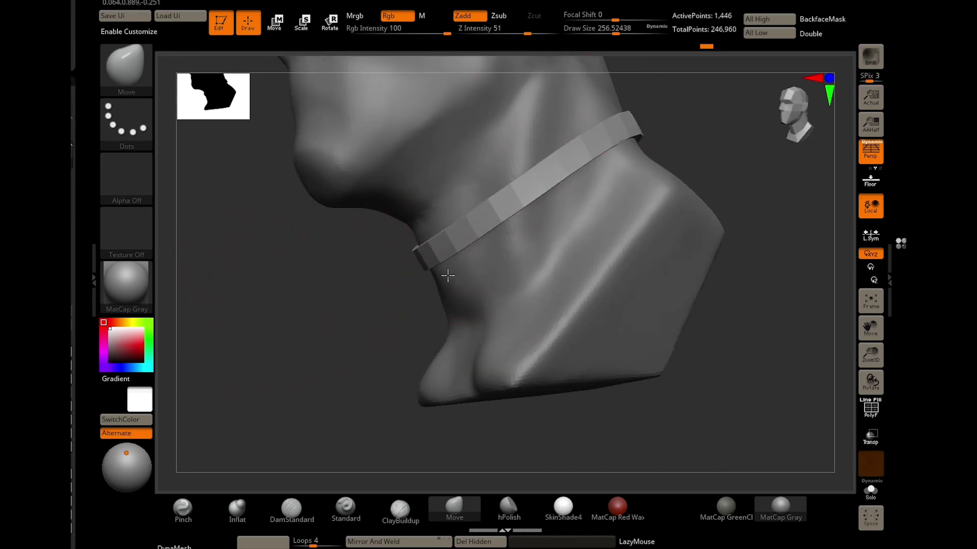
drag(326, 320, 260, 358)
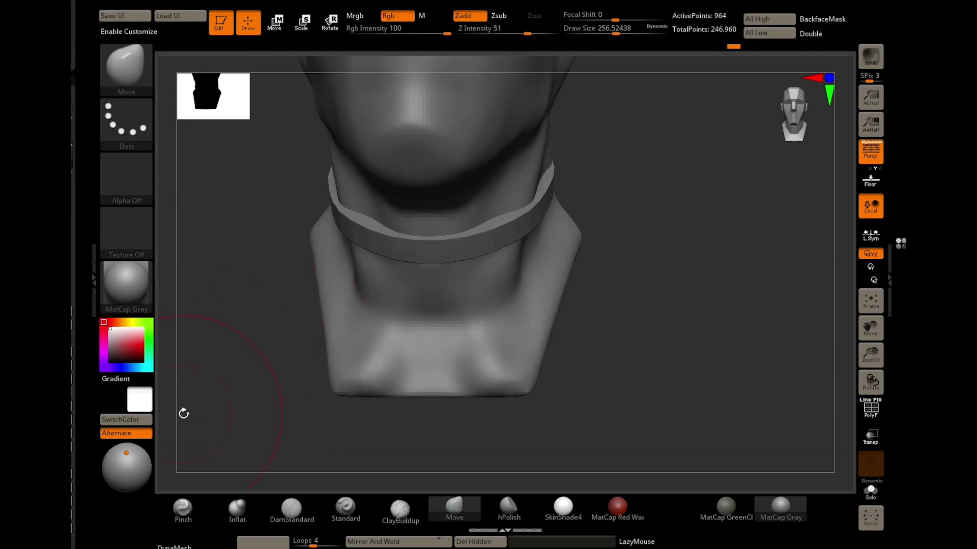
Save the tool as Deadpool_bust, overwriting the existing file.
click(285, 11)
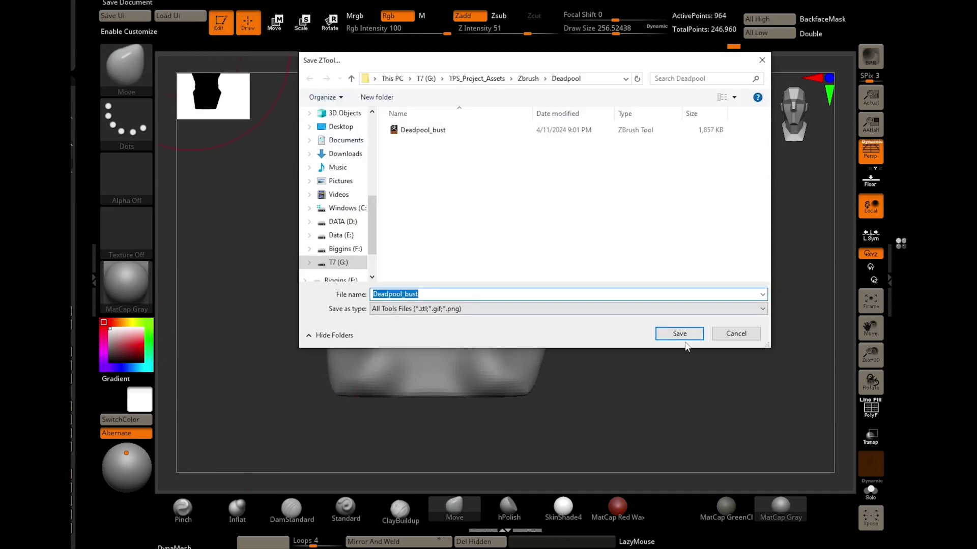
click(680, 334)
click(519, 269)
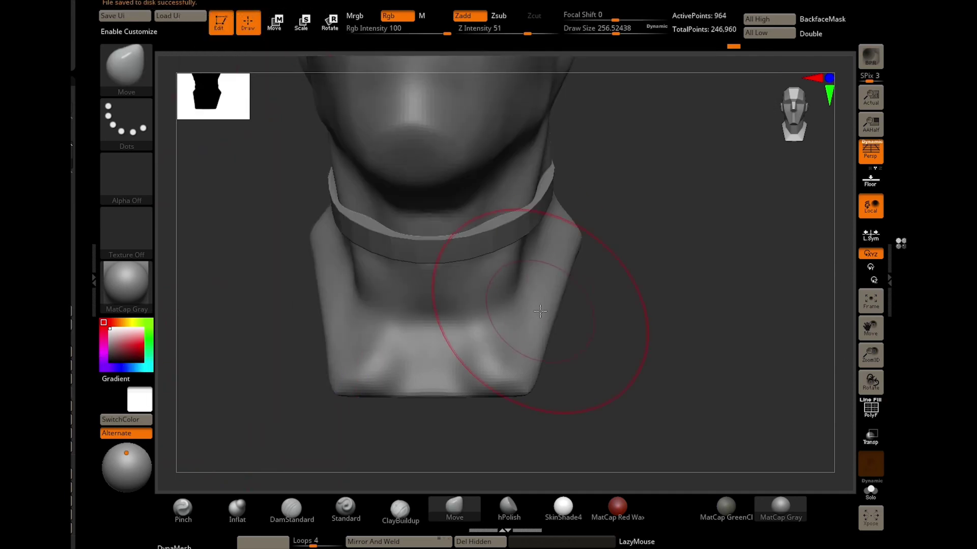
Pull a small fold up on top of the head with a smaller Move brush.
mouse_move(256, 356)
mouse_down()
mouse_move(252, 346)
mouse_move(312, 387)
mouse_up()
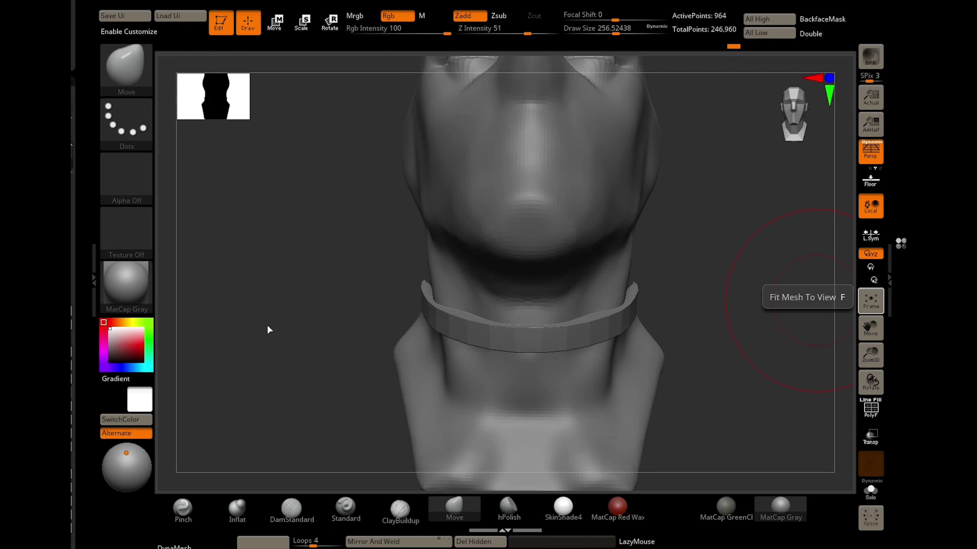
mouse_move(268, 328)
mouse_down()
mouse_move(255, 279)
mouse_move(229, 268)
mouse_move(255, 213)
mouse_move(299, 251)
mouse_move(252, 233)
mouse_move(272, 206)
mouse_move(359, 343)
mouse_move(404, 244)
mouse_up()
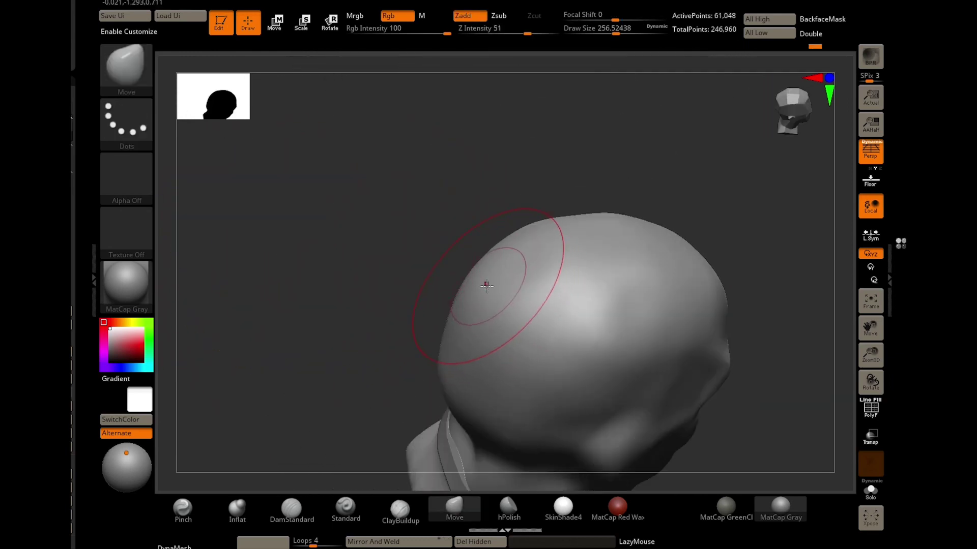
key(s)
mouse_move(481, 290)
mouse_down()
mouse_move(458, 290)
mouse_move(501, 302)
mouse_up()
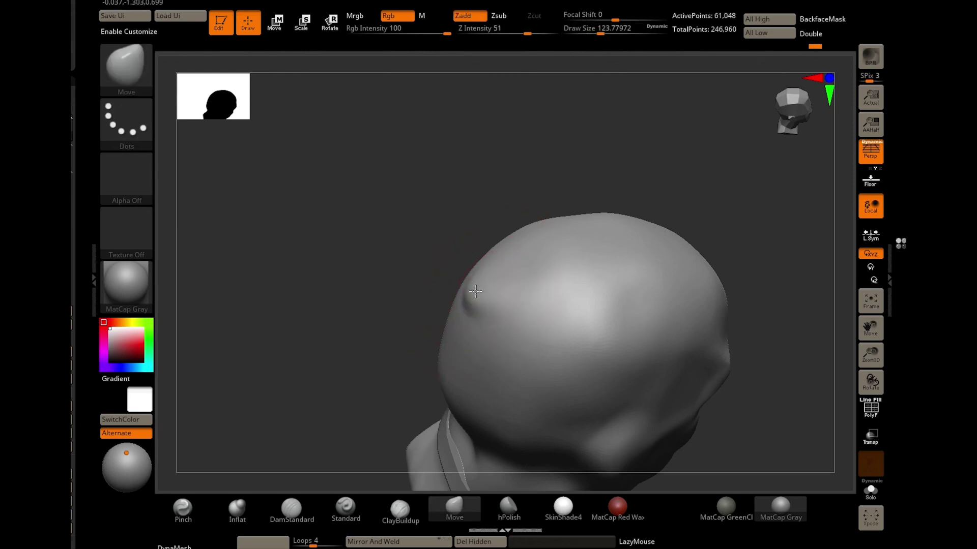
drag(417, 295, 366, 285)
Inflate the fold and carve a crease beside it with DamStandard.
click(237, 509)
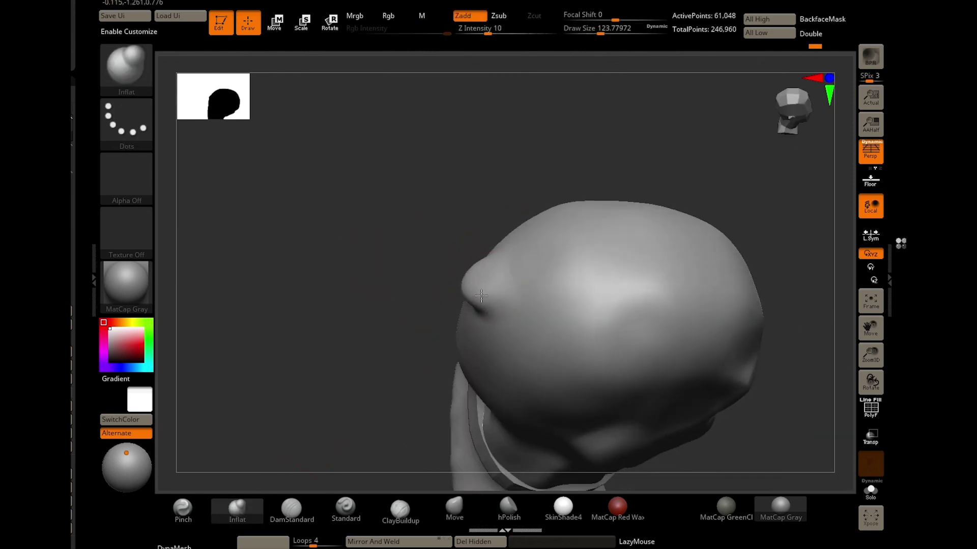
drag(353, 239, 525, 264)
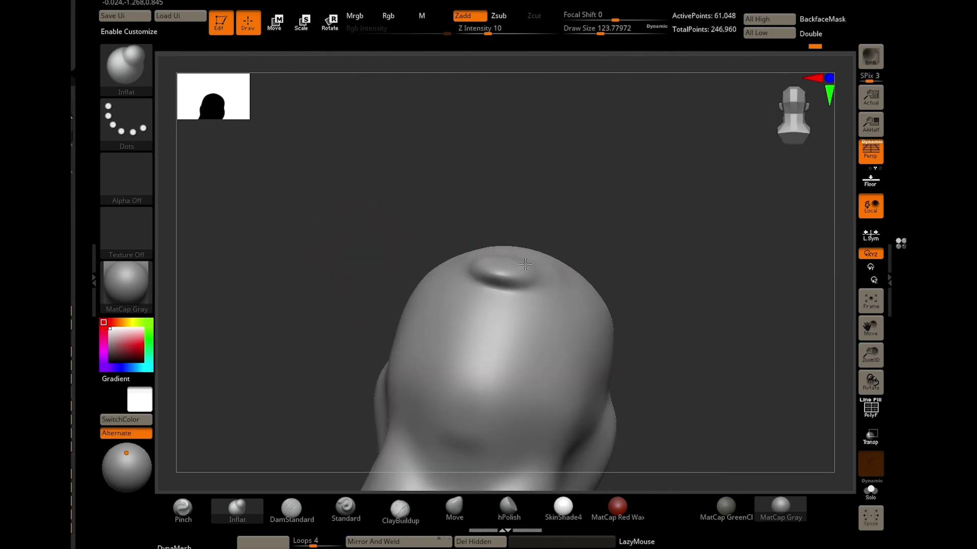
click(292, 509)
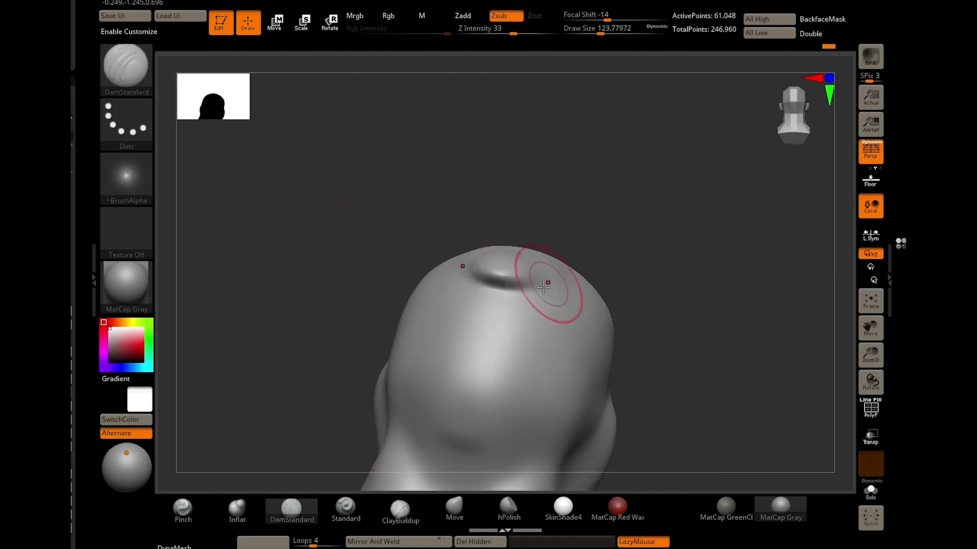
mouse_move(590, 239)
mouse_down()
mouse_move(605, 219)
mouse_move(509, 279)
mouse_up()
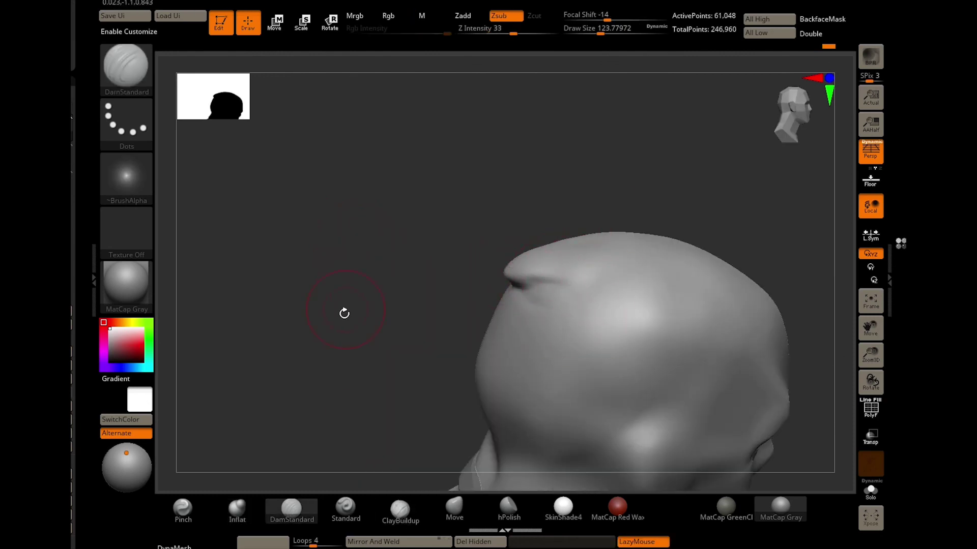
drag(342, 312, 344, 349)
mouse_move(397, 374)
mouse_down()
mouse_move(309, 262)
mouse_move(334, 306)
mouse_move(310, 290)
mouse_move(381, 383)
mouse_up()
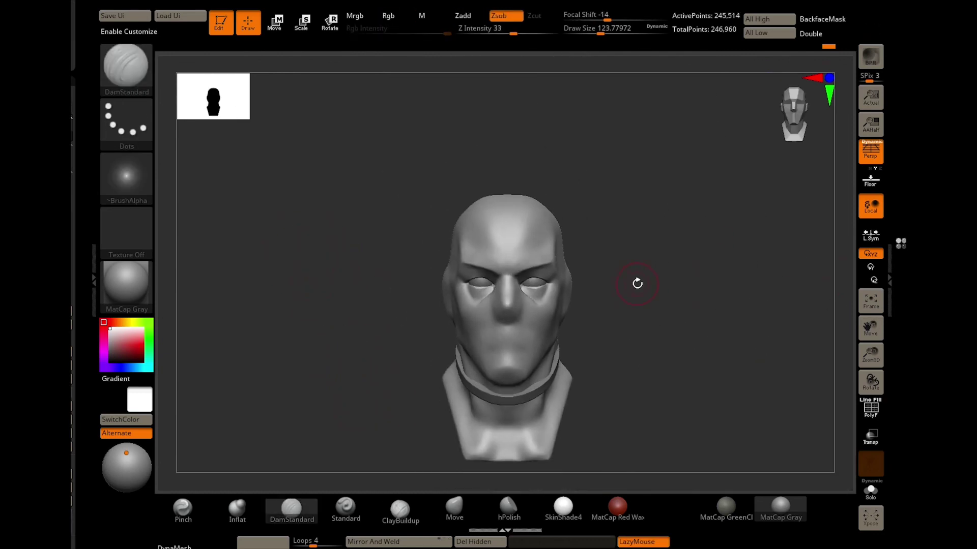
Smooth the crease running down the cheek with hPolish.
mouse_move(332, 342)
mouse_down()
mouse_move(381, 266)
mouse_move(305, 320)
mouse_move(342, 228)
mouse_move(351, 239)
mouse_up()
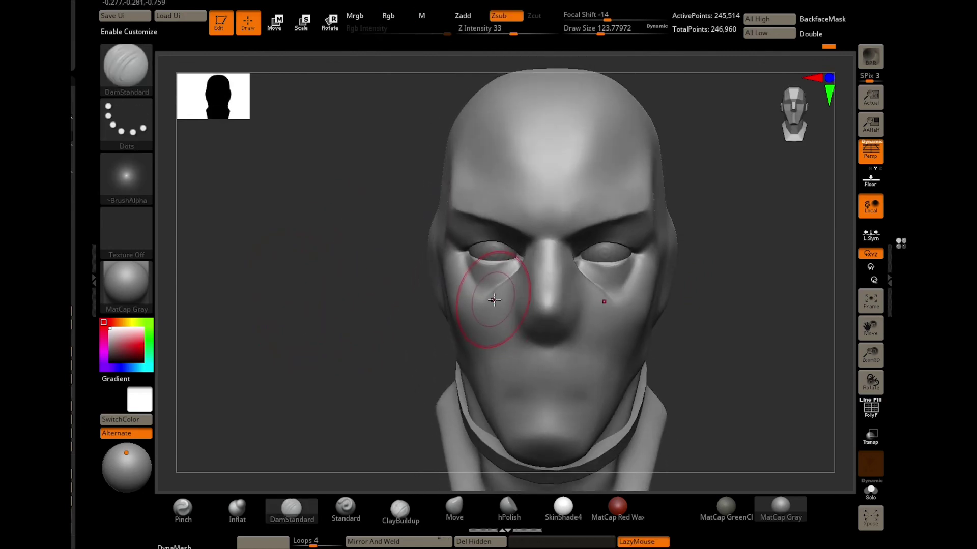
key(s)
click(509, 508)
mouse_move(488, 304)
mouse_down()
mouse_move(508, 327)
mouse_move(493, 334)
mouse_up()
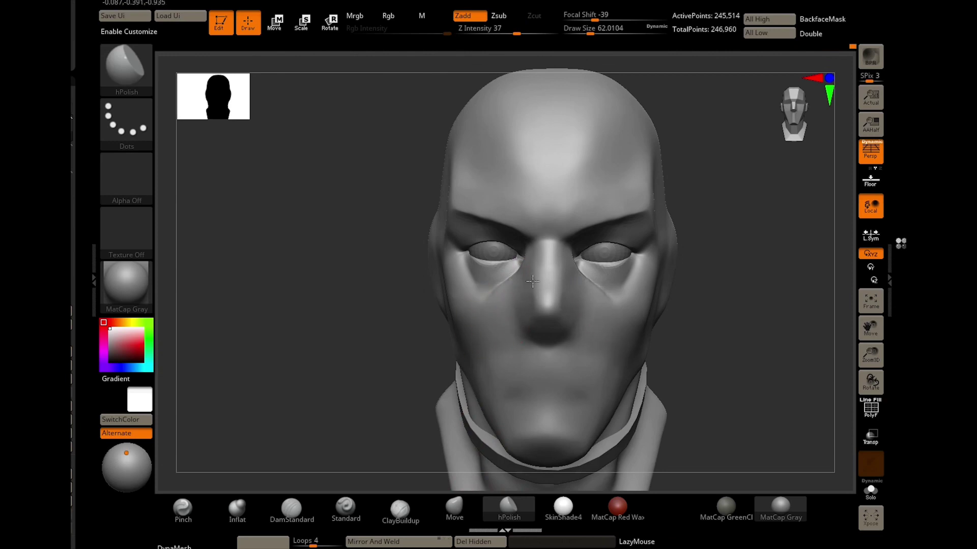
mouse_move(397, 356)
mouse_down()
mouse_move(294, 344)
mouse_move(294, 355)
mouse_up()
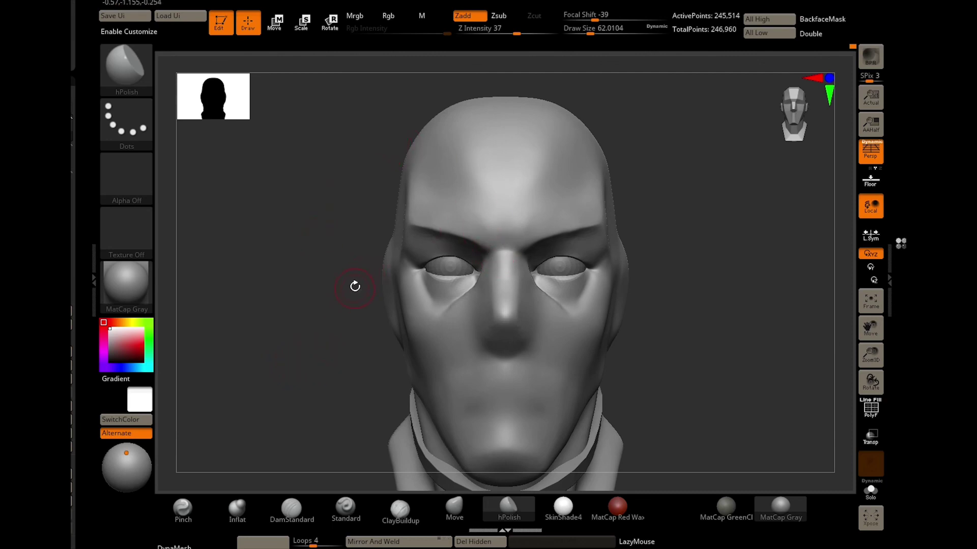
drag(302, 365, 309, 365)
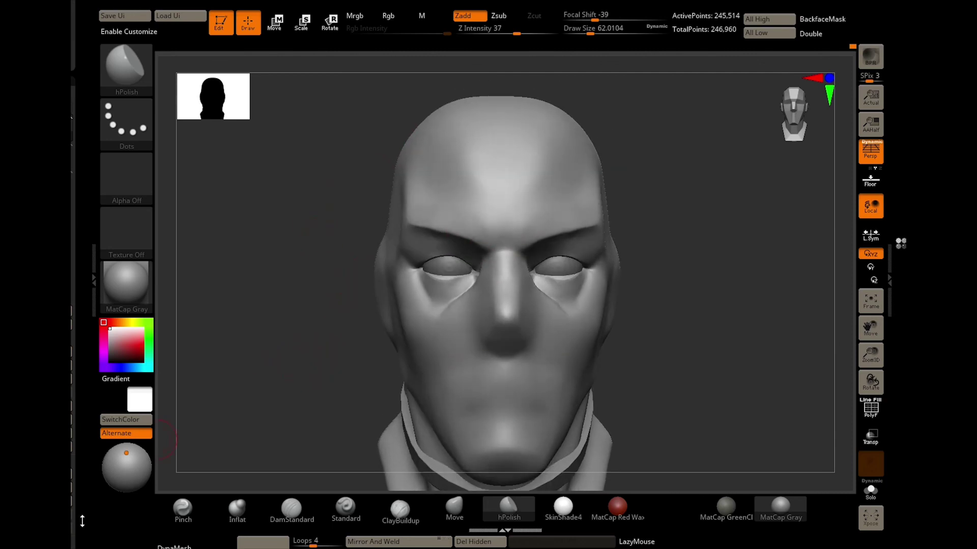
Drop to a lower subdivision level and mask across both brows.
click(73, 95)
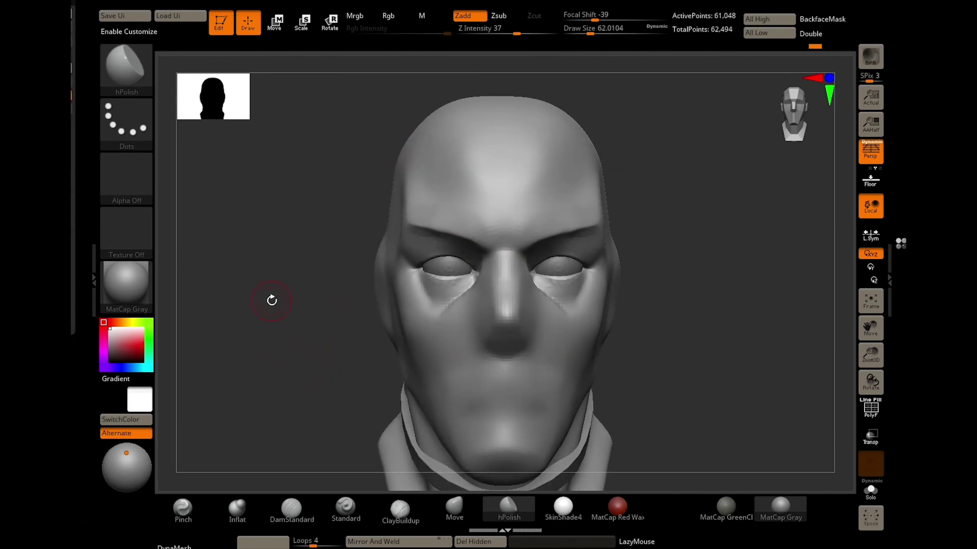
mouse_move(272, 300)
mouse_down()
mouse_move(333, 290)
mouse_move(318, 261)
mouse_up()
mouse_move(479, 244)
ctrl+mouse_down()
mouse_move(437, 191)
mouse_move(407, 176)
mouse_move(407, 203)
mouse_move(476, 229)
mouse_move(427, 168)
mouse_move(448, 218)
mouse_move(416, 235)
ctrl+mouse_up()
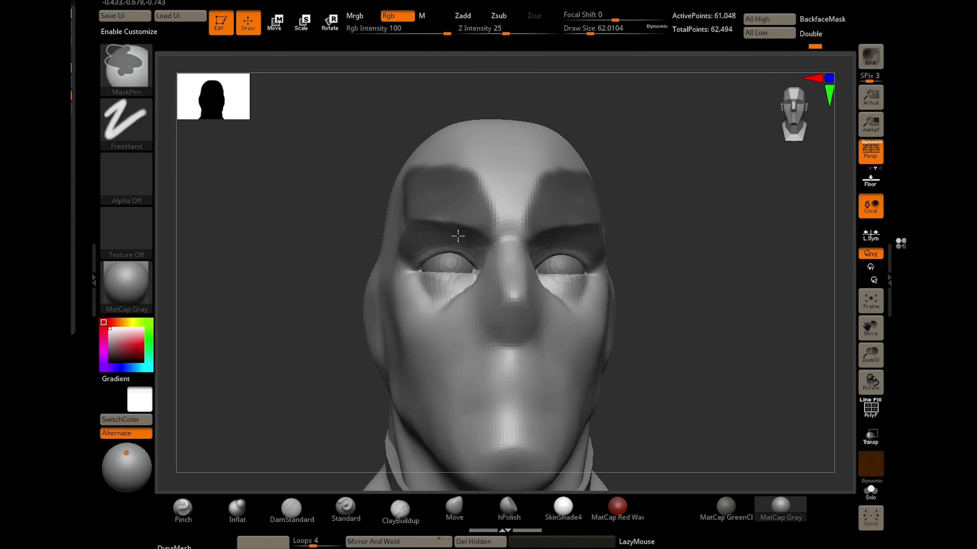
Clear the brow mask and return the head to its top subdivision level.
key(b)
key(h)
key(p)
ctrl+drag(266, 240, 275, 247)
key(ctrl+d)
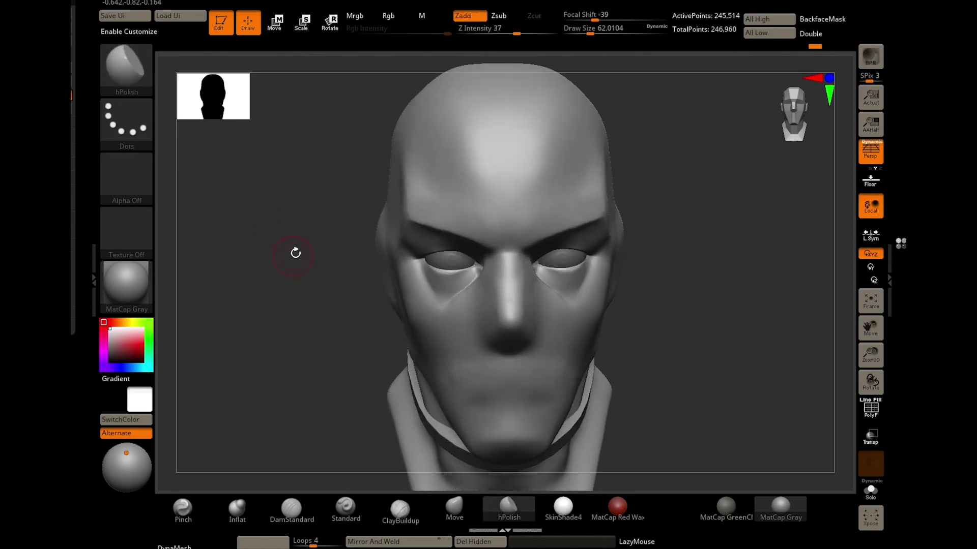
Mask eye patches from both brows up to the forehead and out to the temples.
key(ctrl)
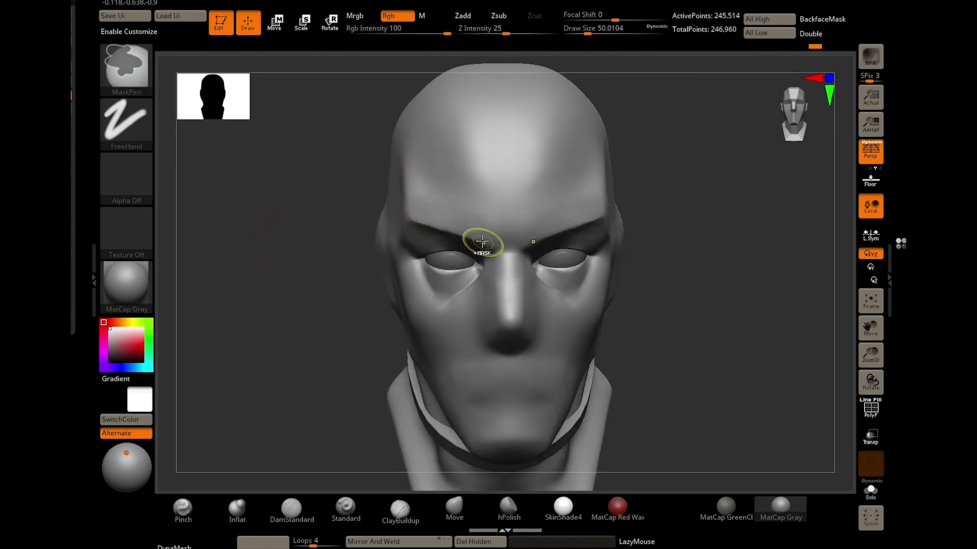
ctrl+drag(482, 241, 412, 188)
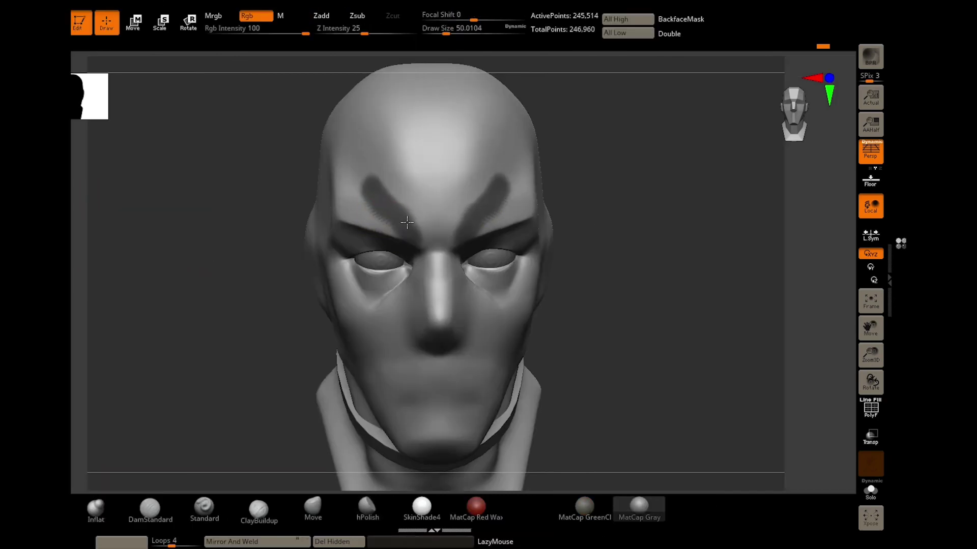
mouse_move(407, 222)
ctrl+mouse_down()
mouse_move(339, 209)
mouse_move(405, 240)
mouse_move(414, 266)
mouse_move(387, 309)
ctrl+mouse_up()
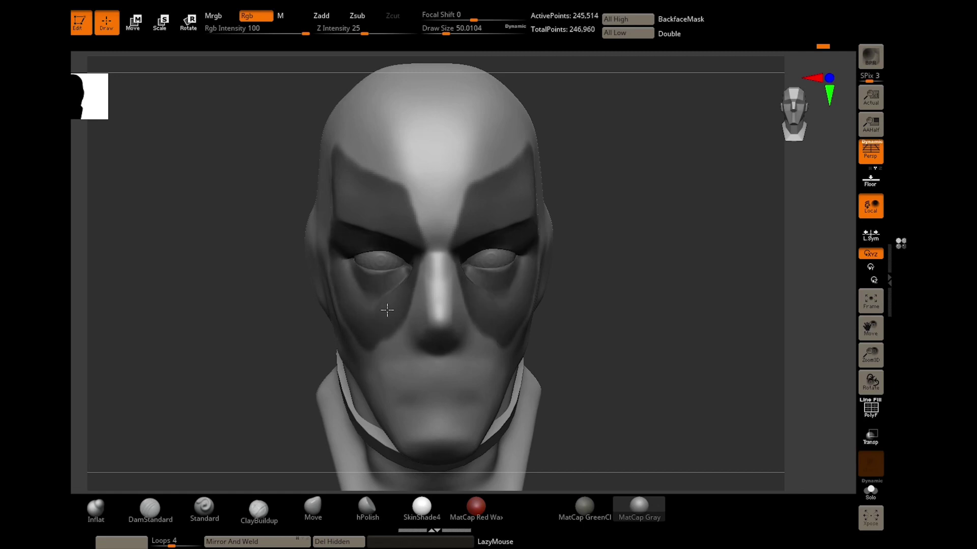
click(367, 506)
drag(225, 379, 226, 392)
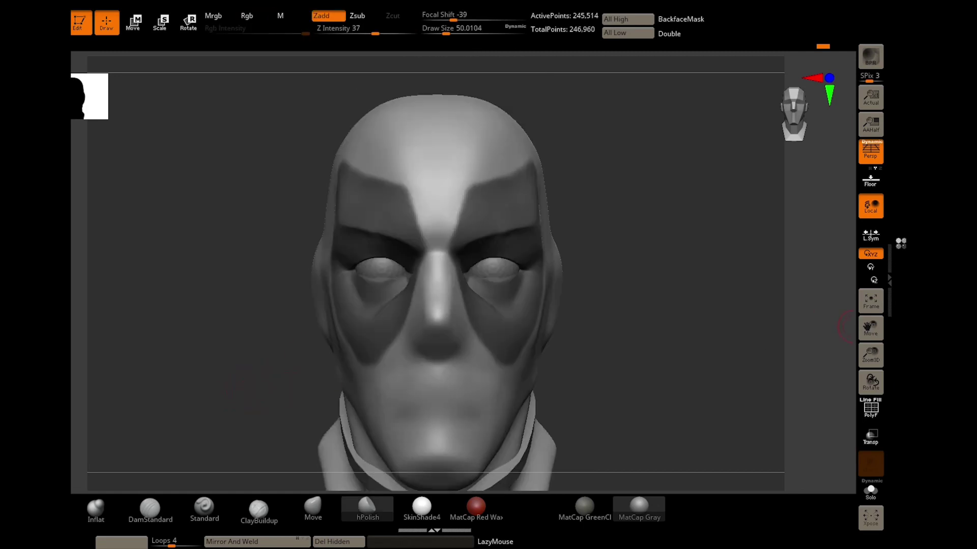
Extend the eye-patch mask along the socket edge and check it in profile with perspective on.
mouse_move(230, 348)
mouse_down()
mouse_move(308, 331)
mouse_move(345, 252)
mouse_move(255, 266)
mouse_move(423, 144)
mouse_move(414, 239)
mouse_move(436, 327)
mouse_move(473, 253)
mouse_up()
mouse_move(435, 336)
ctrl+mouse_down()
mouse_move(394, 196)
mouse_move(414, 295)
mouse_move(441, 348)
mouse_move(222, 273)
mouse_move(514, 194)
ctrl+mouse_up()
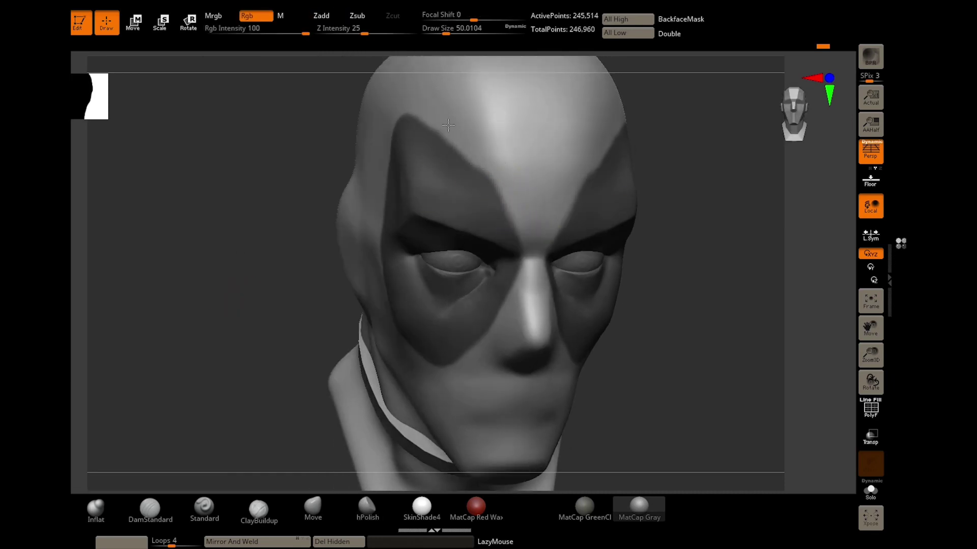
drag(386, 127, 335, 200)
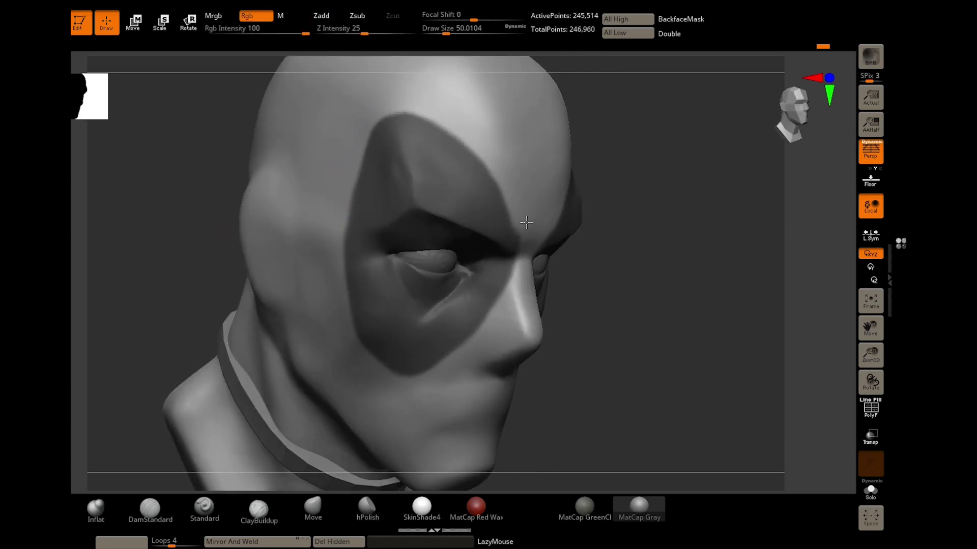
mouse_move(529, 239)
mouse_down()
mouse_move(608, 322)
mouse_move(227, 337)
mouse_move(236, 337)
mouse_up()
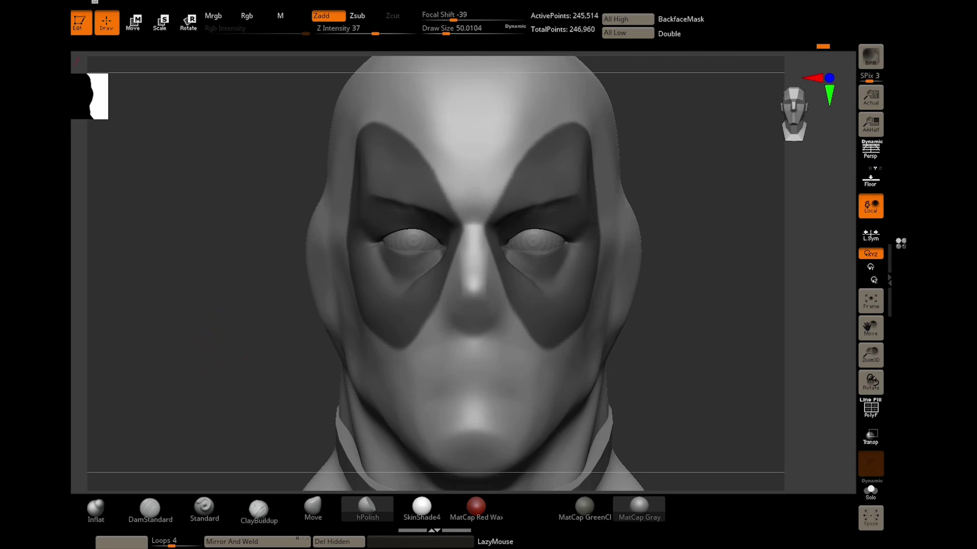
key(p)
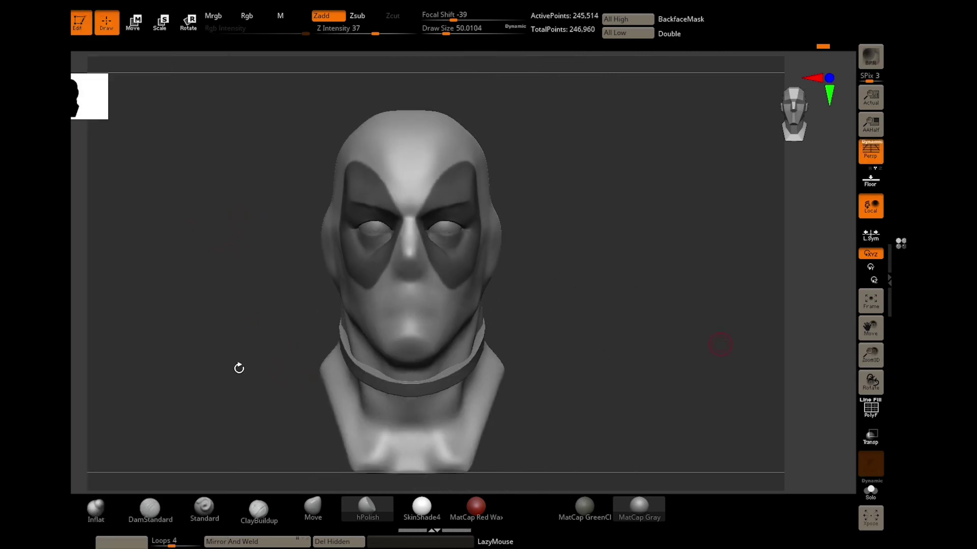
mouse_move(239, 369)
mouse_down()
mouse_move(188, 337)
mouse_move(246, 290)
mouse_move(248, 323)
mouse_move(348, 302)
mouse_up()
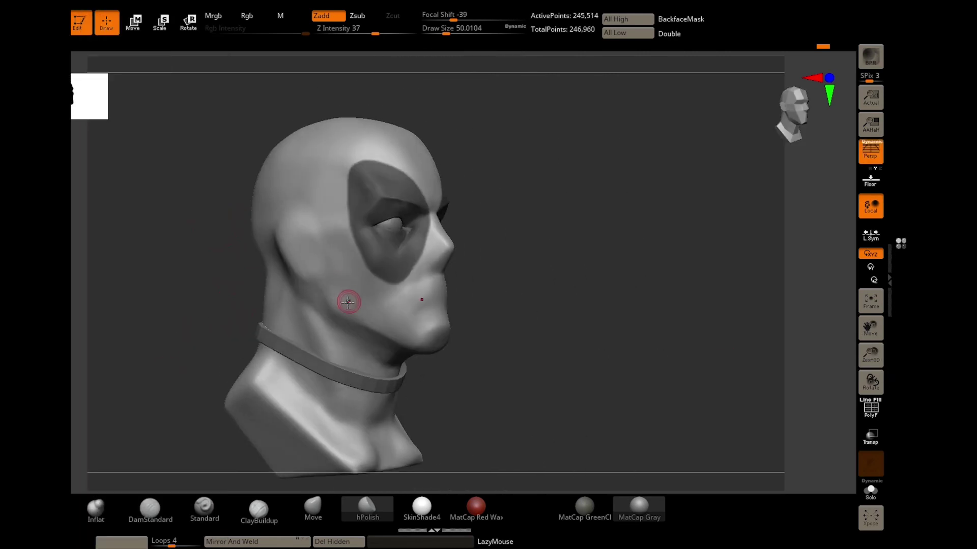
Review the eye-patch mask from the front and up close, switching between masking and hPolish.
key(b)
key(p)
key(a)
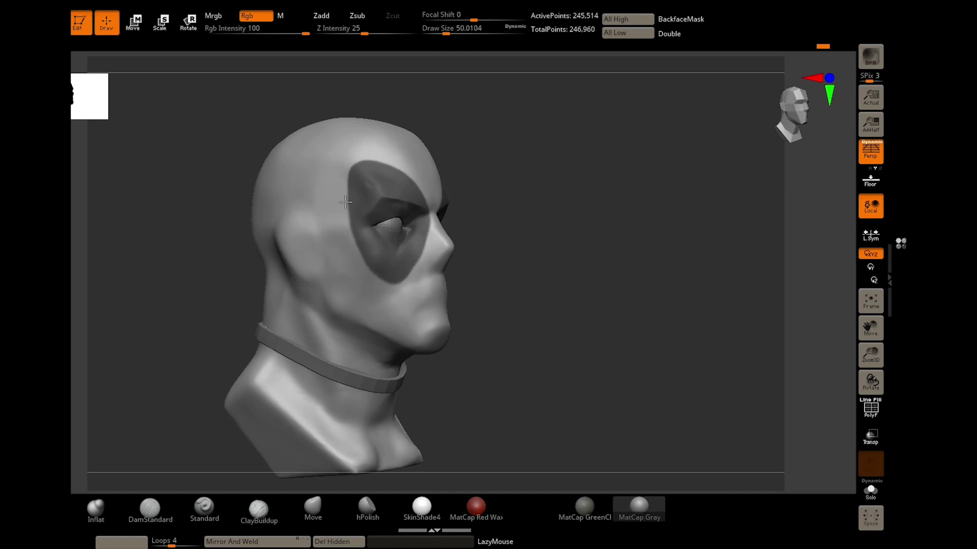
shift+drag(244, 172, 224, 196)
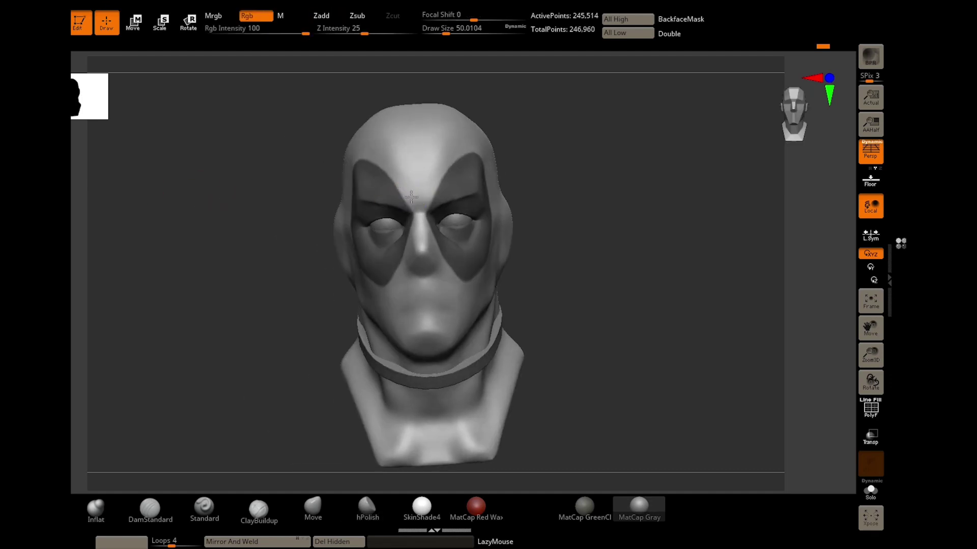
key(b)
key(h)
key(p)
drag(255, 291, 238, 293)
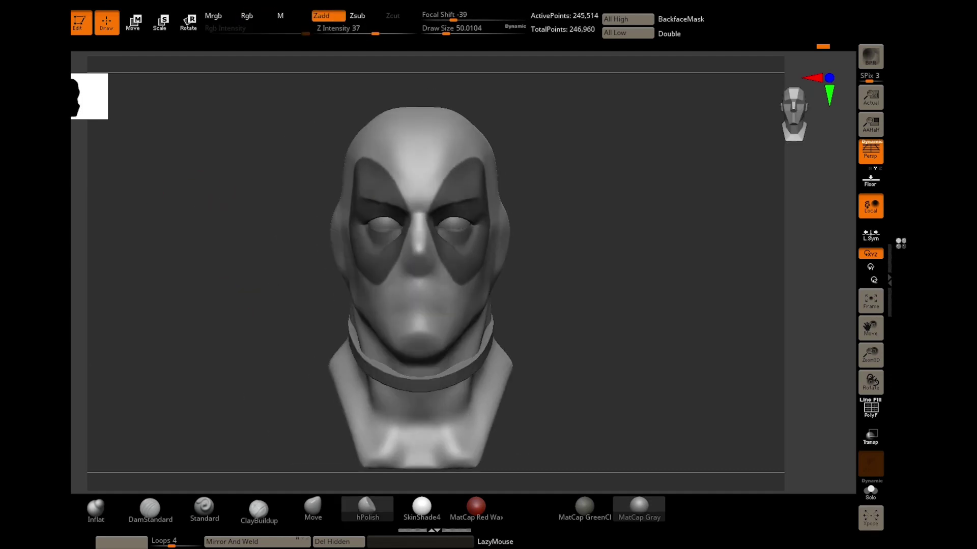
drag(870, 355, 868, 336)
click(74, 284)
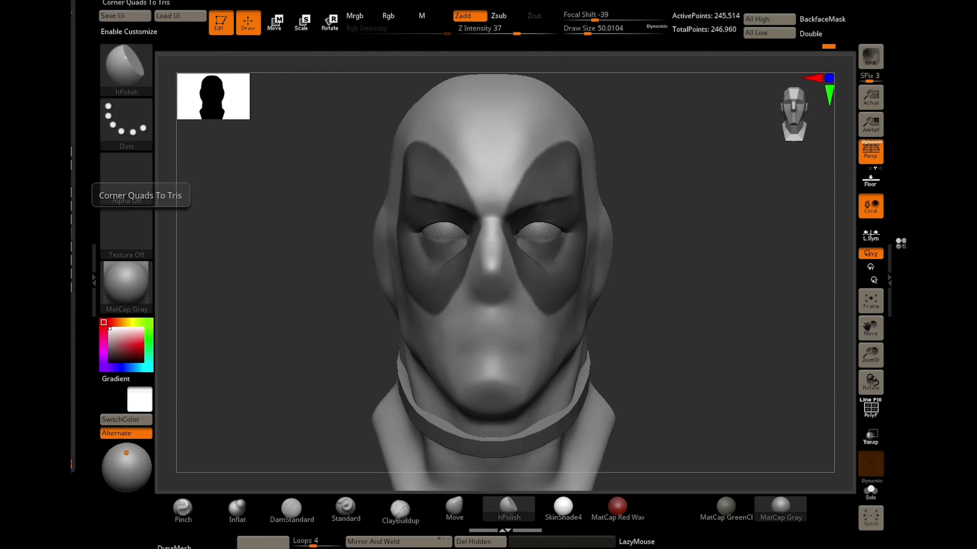
Extract the masked eye patches as a thin shell subtool and accept it.
click(71, 193)
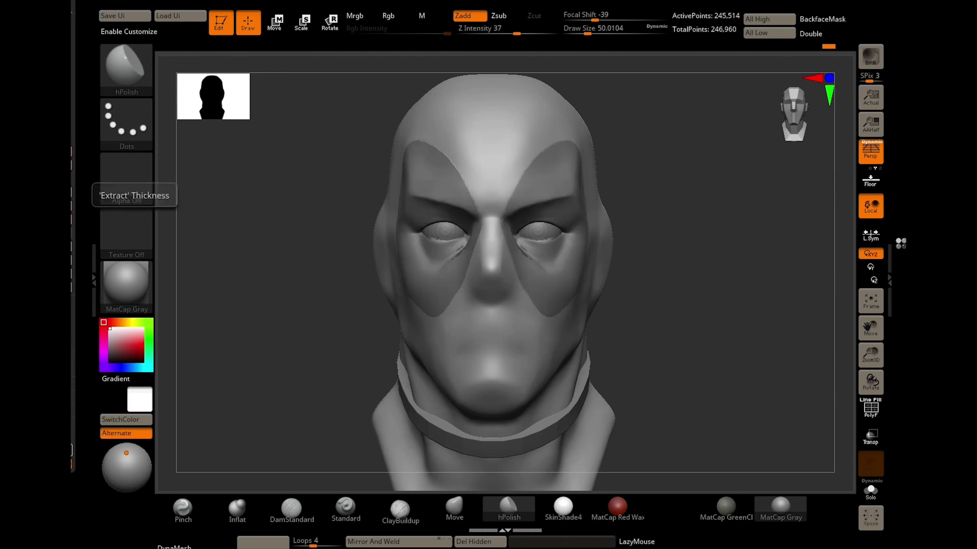
click(72, 205)
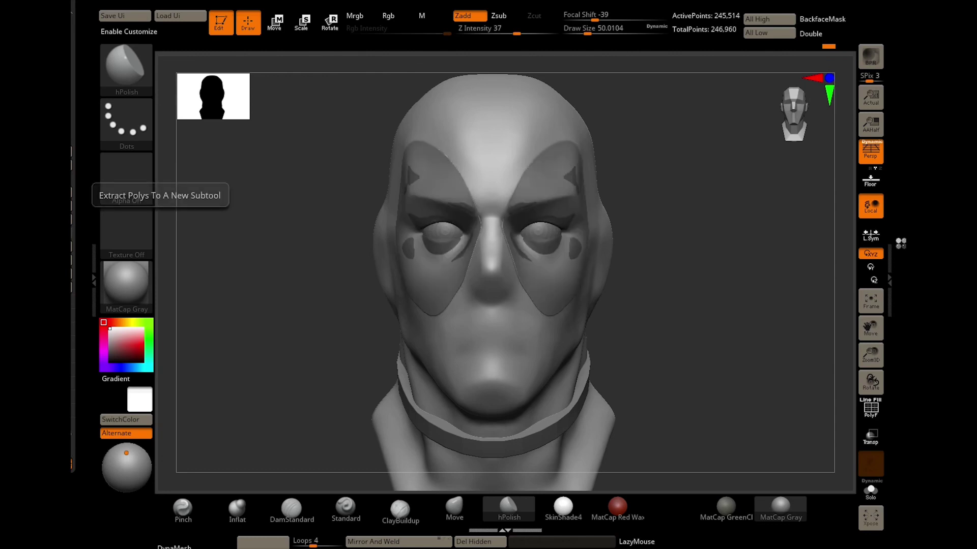
click(72, 205)
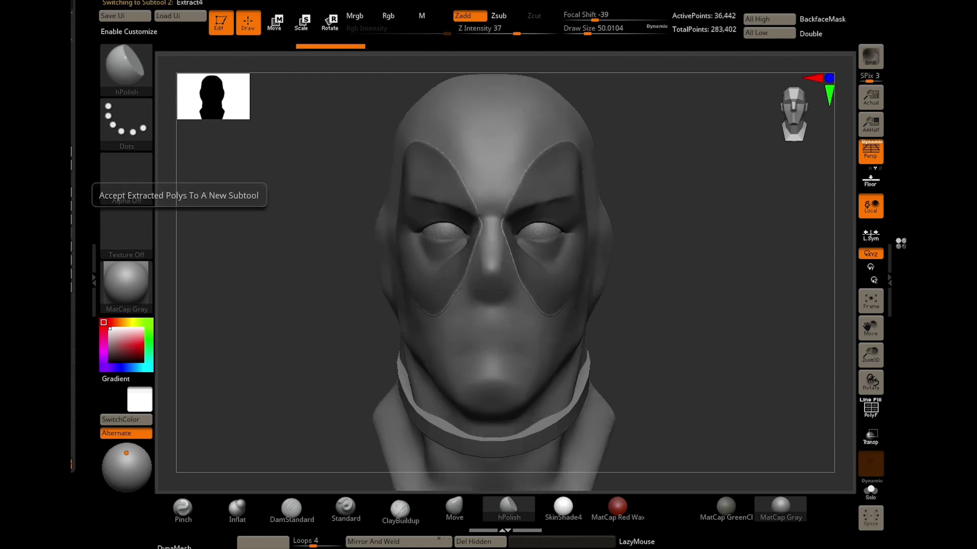
Reselect Deadpool_bust and inspect the extracted shell with the Move gizmo.
alt+click(291, 272)
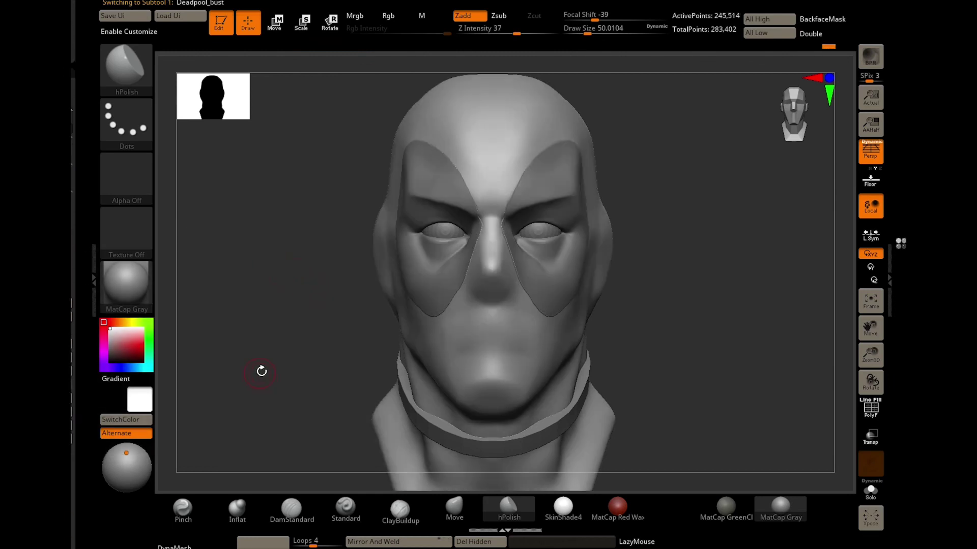
drag(262, 371, 218, 320)
key(w)
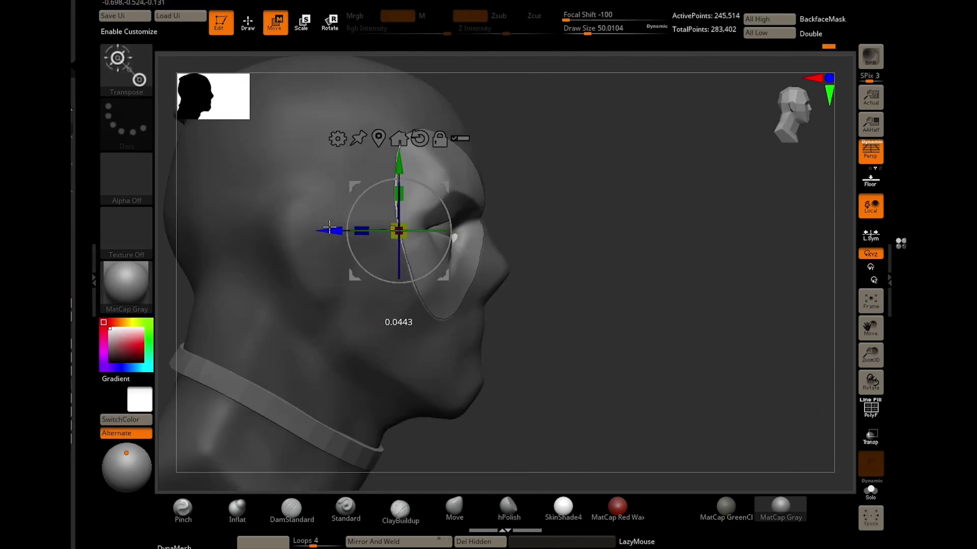
shift+drag(569, 322, 606, 342)
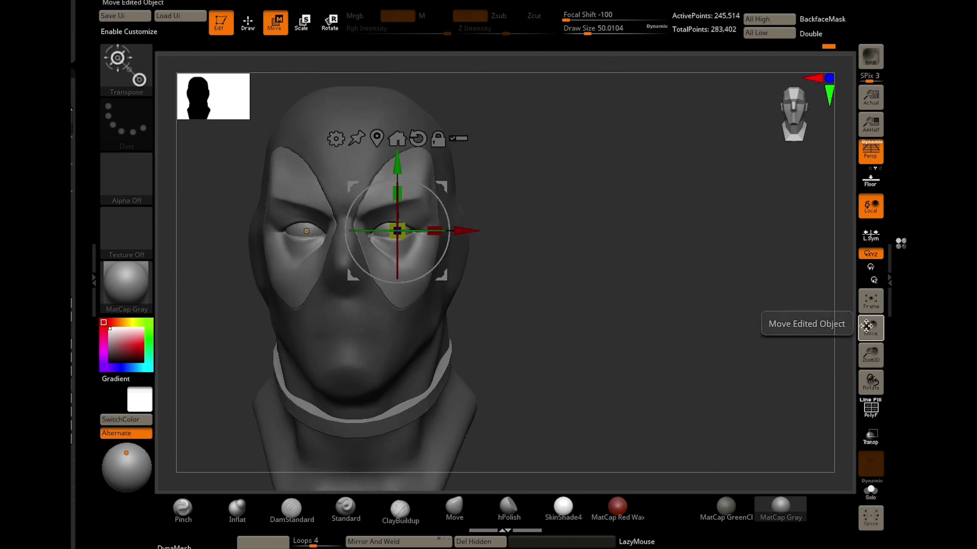
drag(866, 326, 888, 333)
key(q)
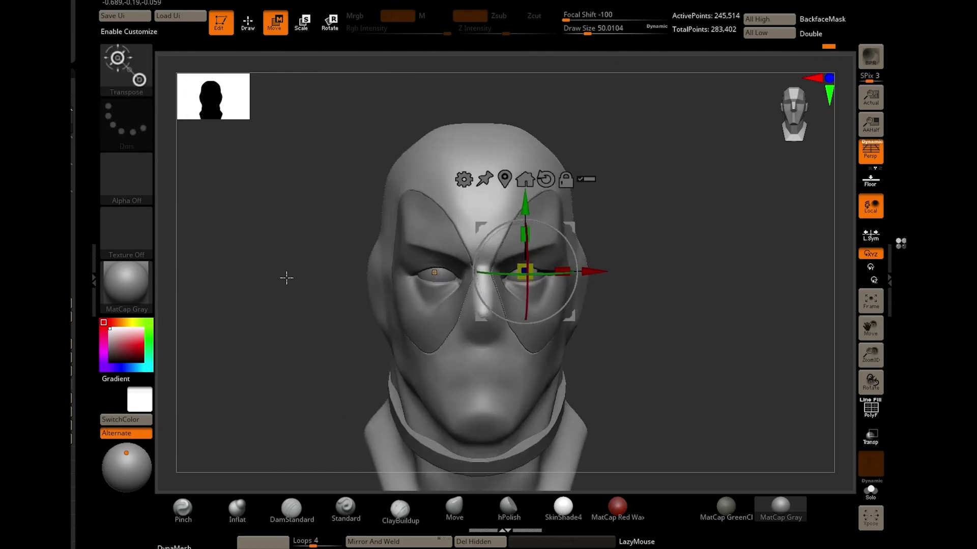
click(237, 509)
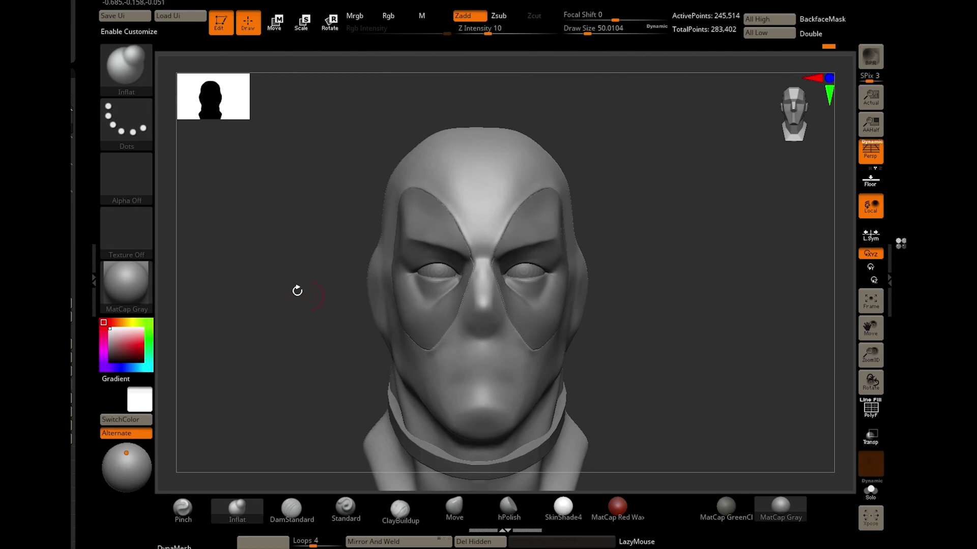
Carve DamStandard seam grooves along the eye-patch edges, beside the nose and between the patches.
drag(297, 290, 393, 340)
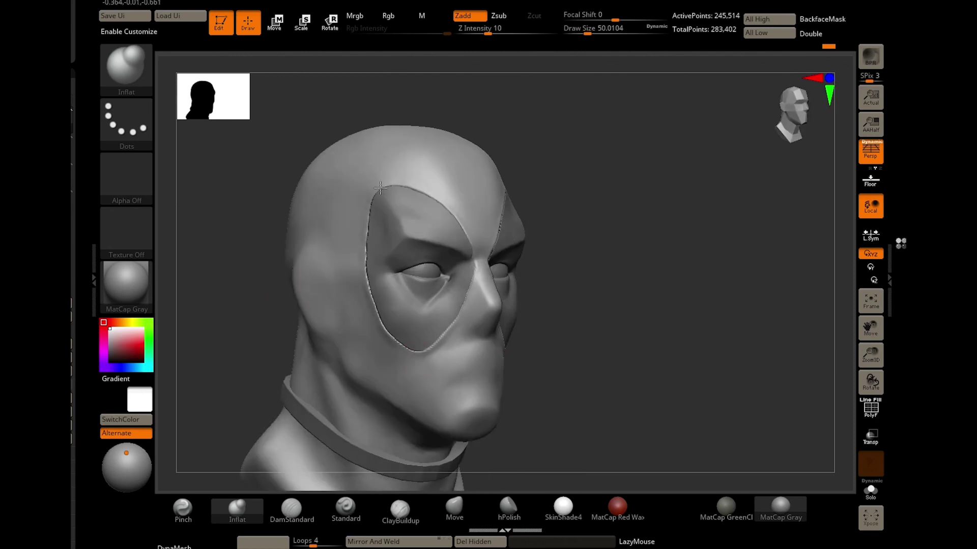
mouse_move(398, 339)
mouse_down()
mouse_move(264, 298)
mouse_move(375, 364)
mouse_up()
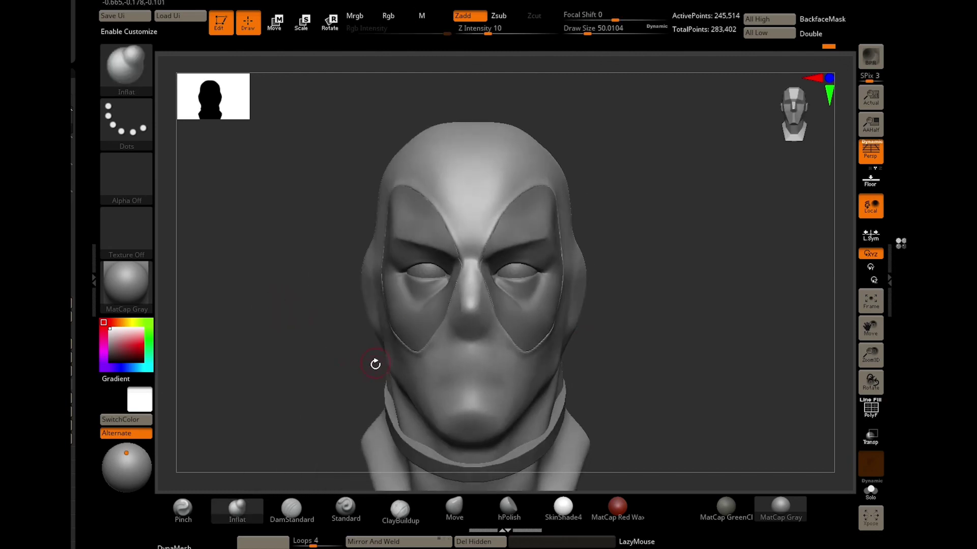
drag(316, 317, 303, 237)
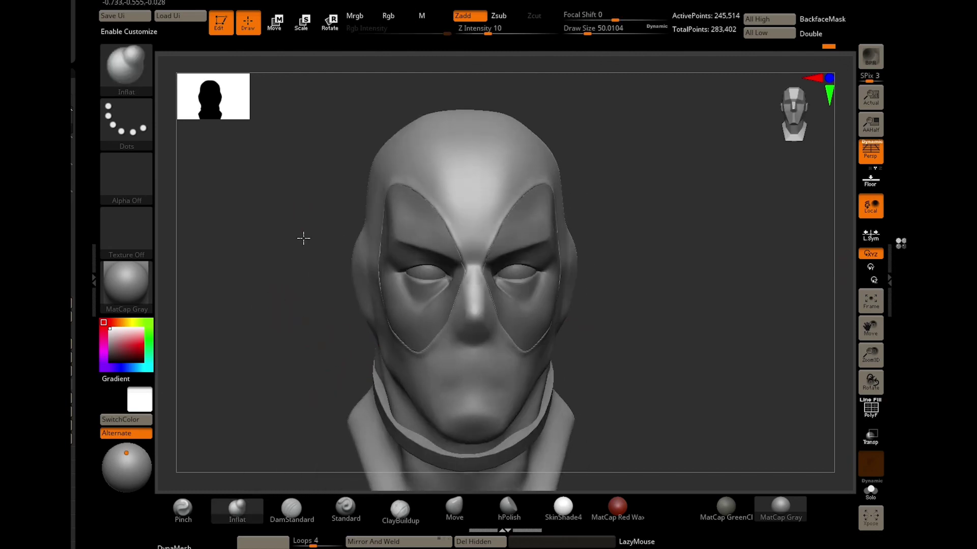
click(292, 508)
drag(463, 255, 457, 239)
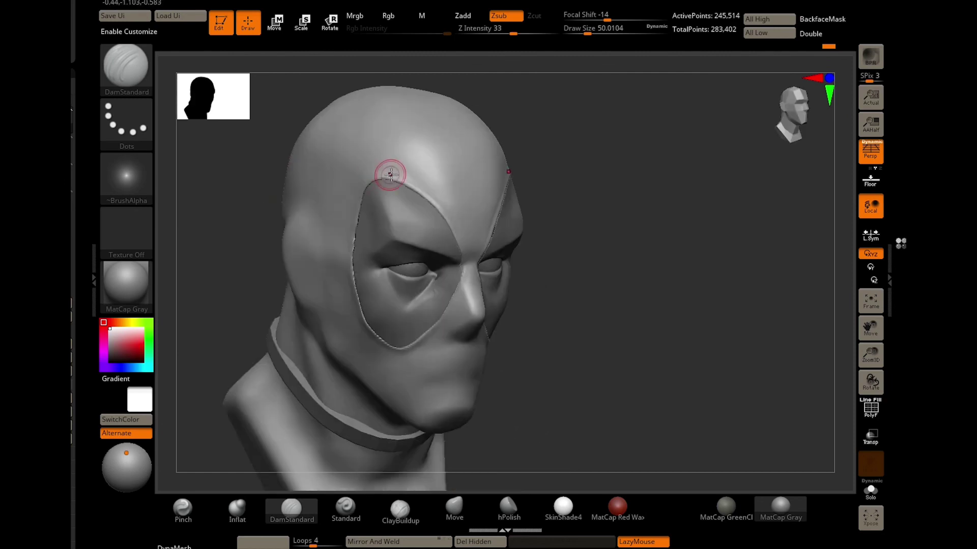
mouse_move(488, 306)
mouse_down()
mouse_move(577, 322)
mouse_move(523, 144)
mouse_move(503, 189)
mouse_up()
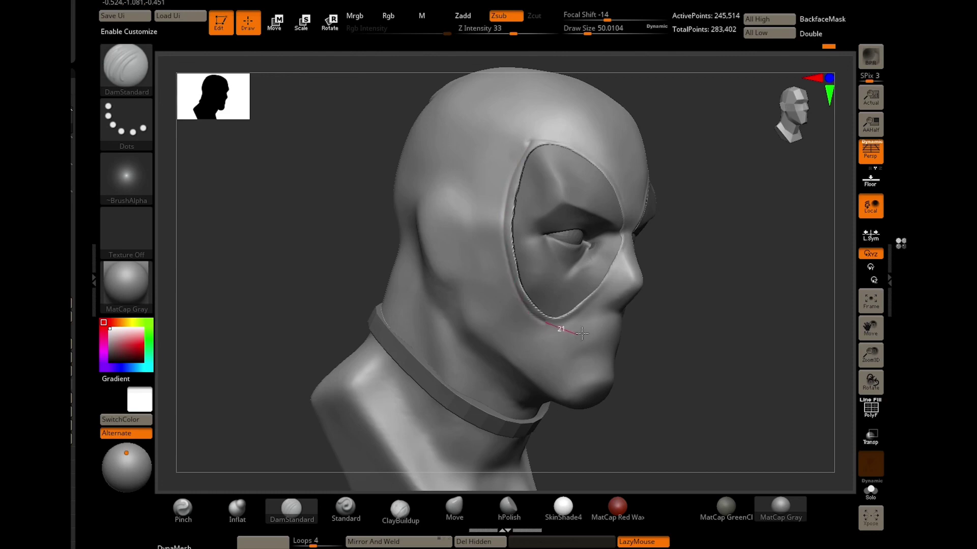
drag(582, 333, 578, 308)
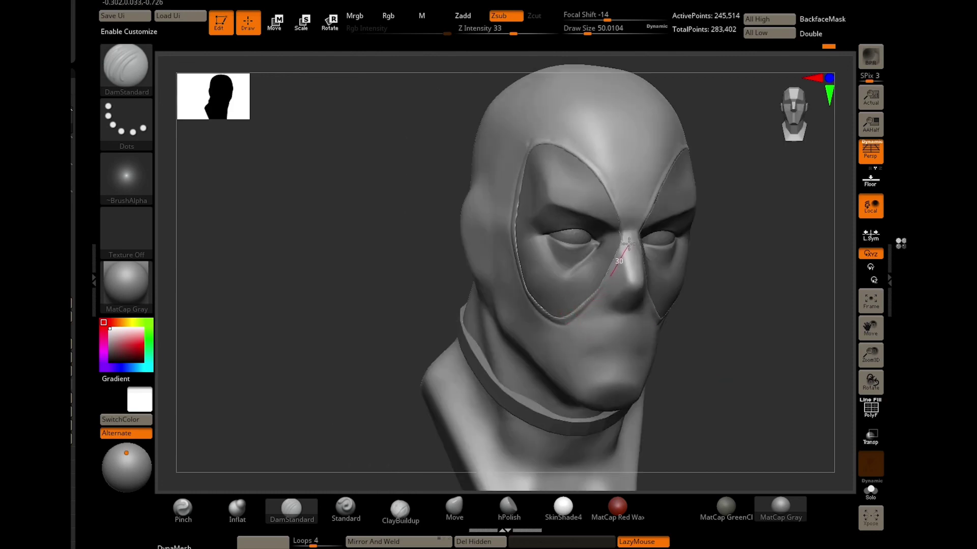
drag(628, 244, 598, 285)
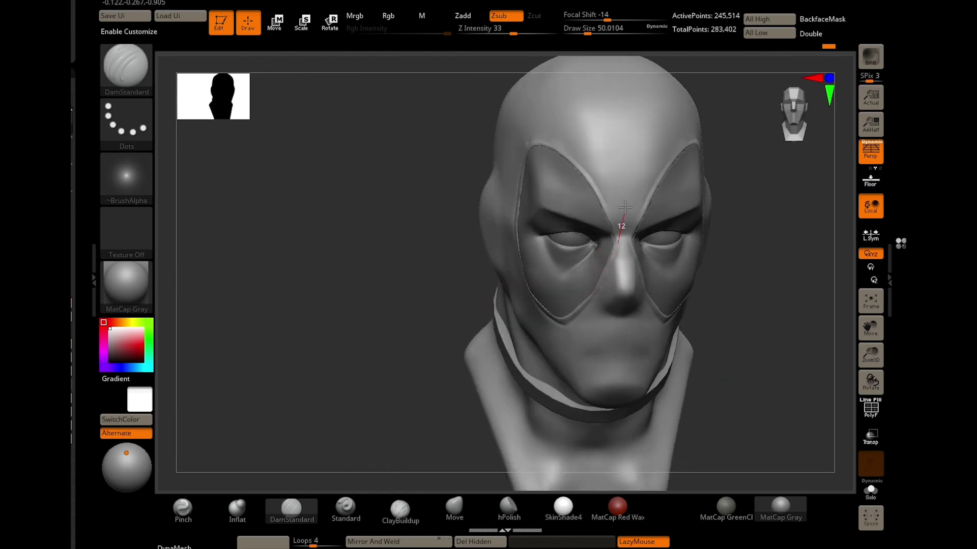
mouse_move(366, 224)
mouse_down()
mouse_move(353, 218)
mouse_move(292, 390)
mouse_move(312, 331)
mouse_move(274, 388)
mouse_up()
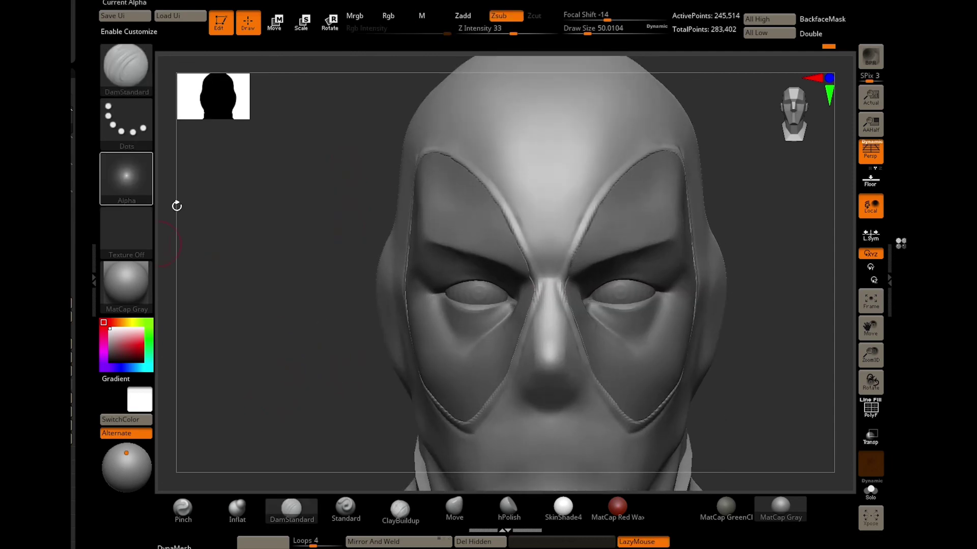
drag(177, 205, 255, 281)
Subdivide the head with Ctrl+D and build up the eye-patch rims with ClayBuildup.
click(381, 508)
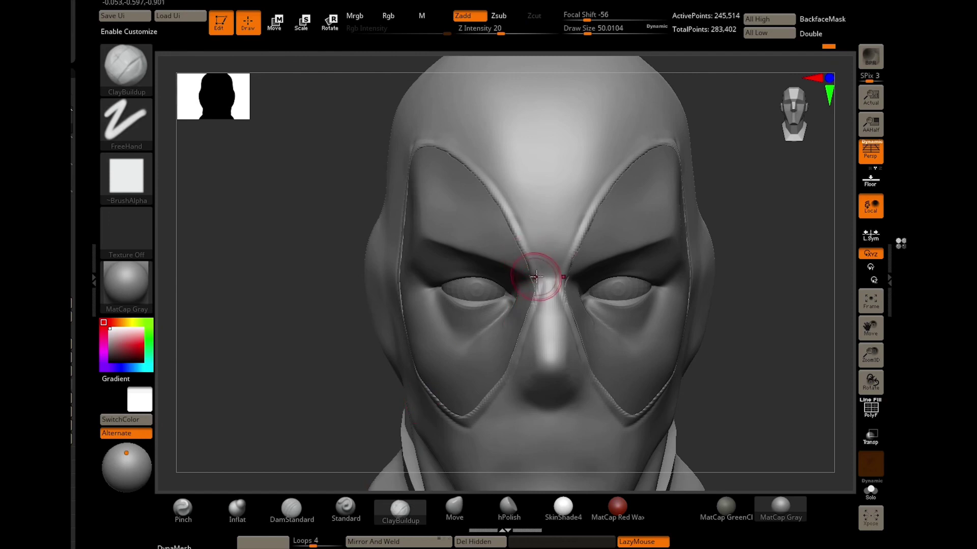
key(ctrl+d)
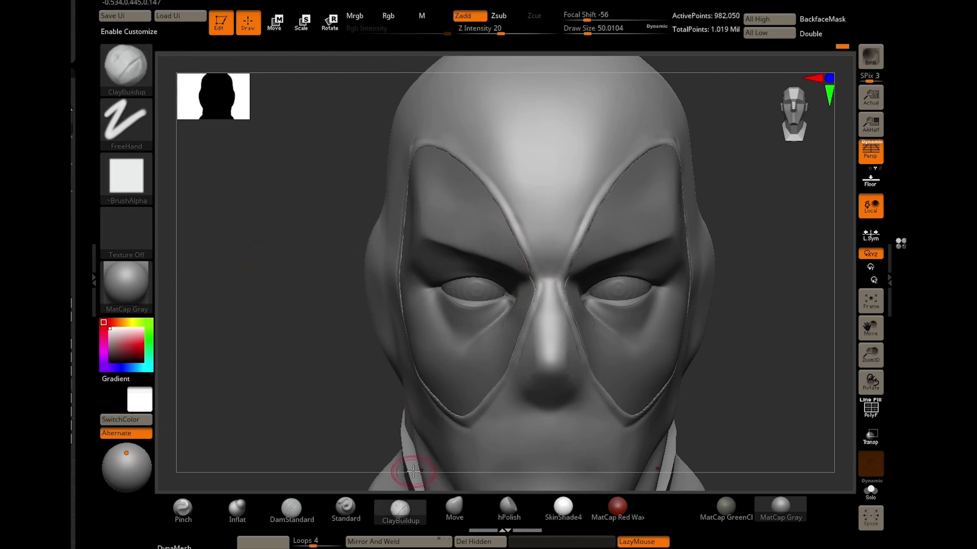
key(bracketleft)
right_drag(414, 155, 388, 203)
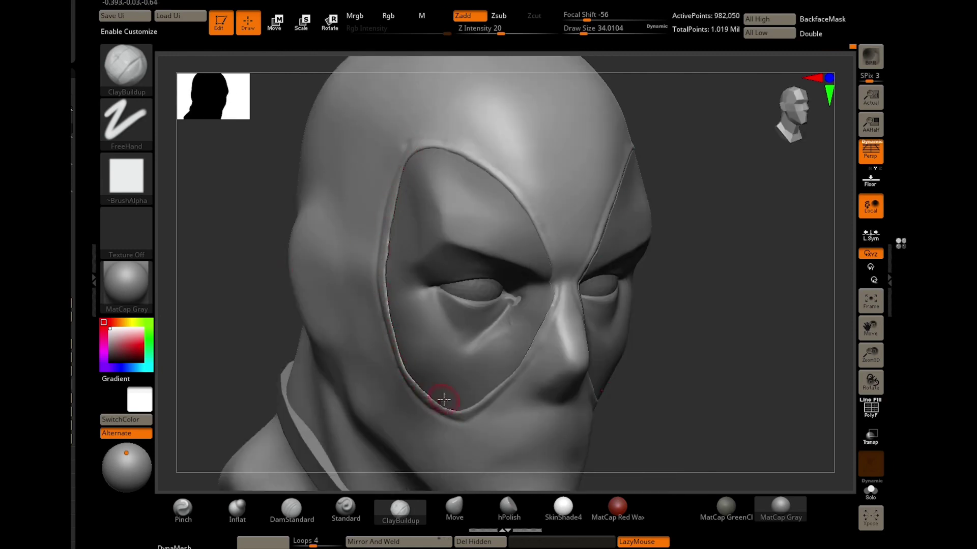
drag(444, 400, 478, 400)
drag(527, 337, 542, 291)
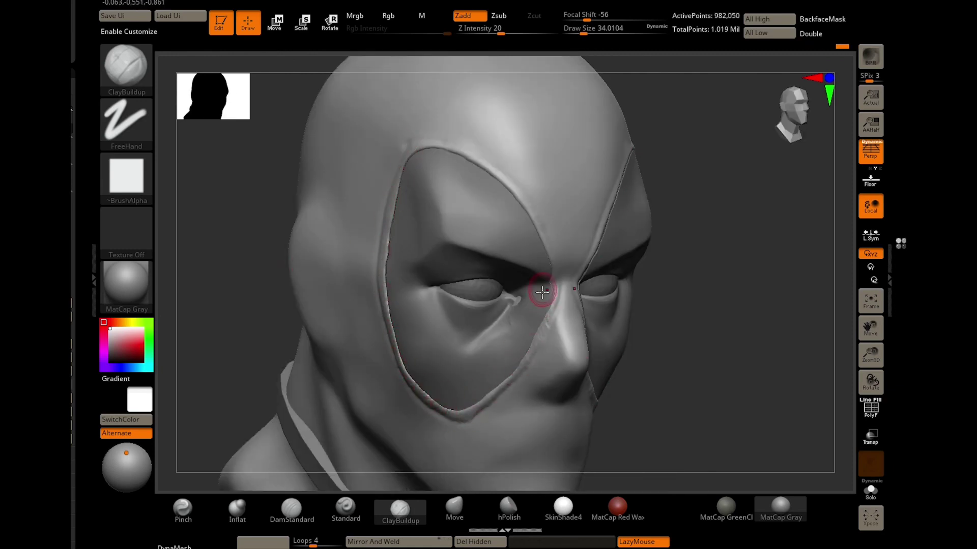
right_drag(536, 249, 474, 426)
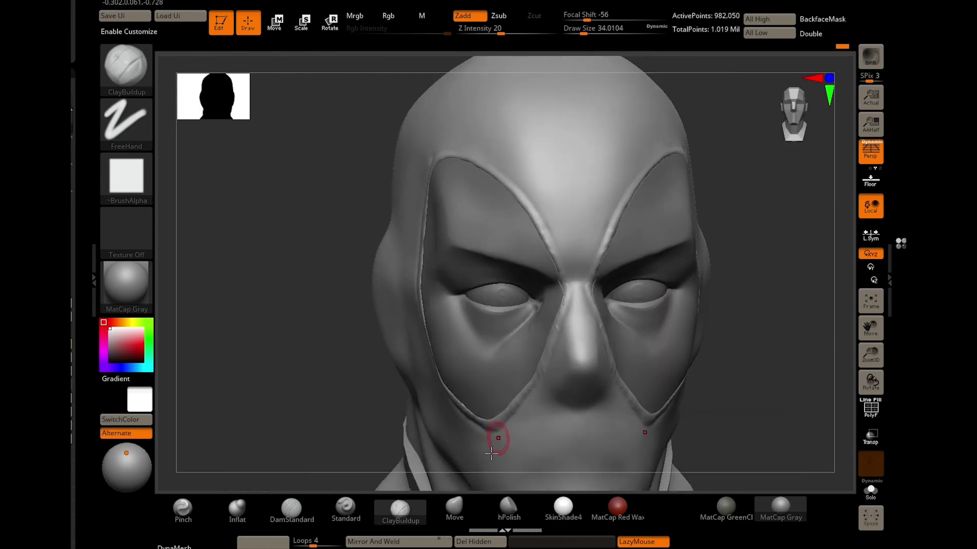
Sharpen the brow rim with Pinch and smooth the cheek rim with Inflat.
key(b)
key(p)
key(i)
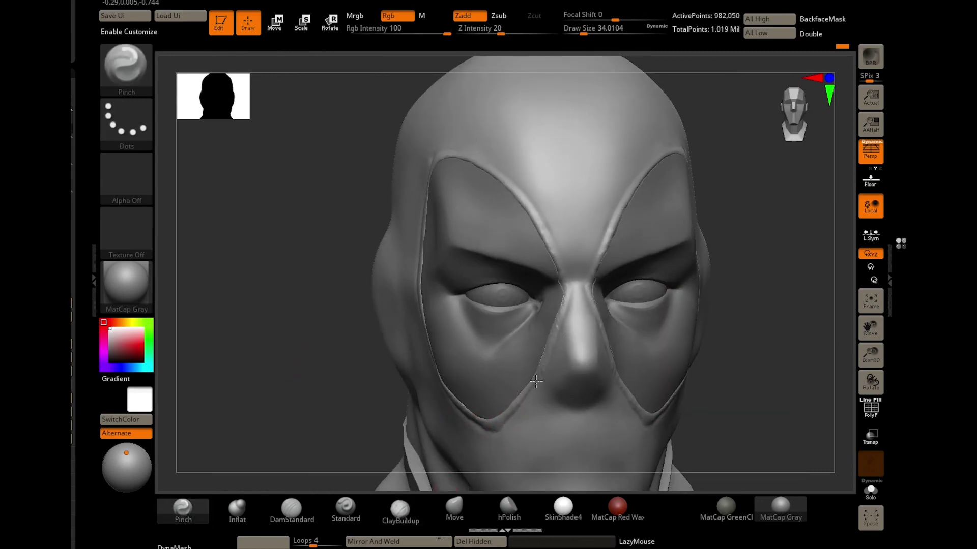
drag(545, 223, 499, 165)
drag(258, 310, 398, 166)
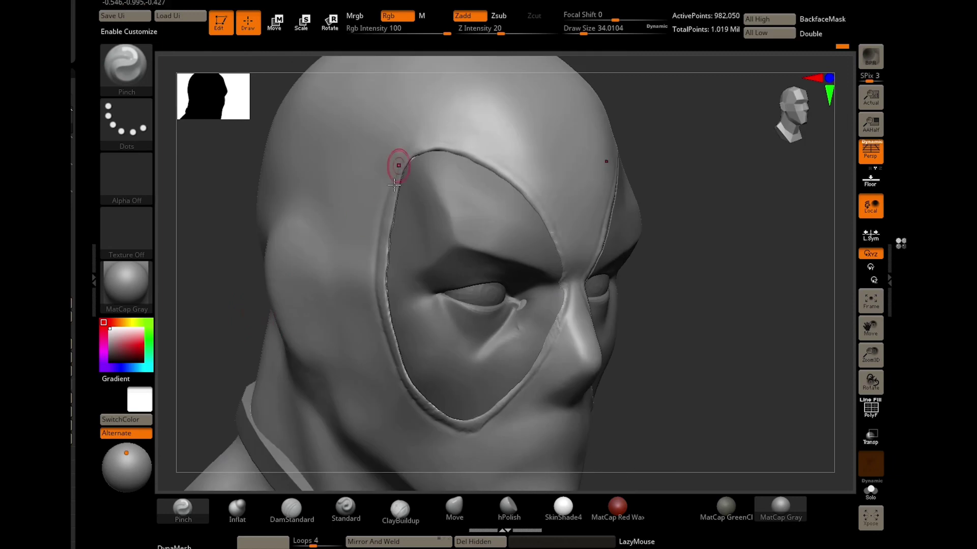
click(261, 505)
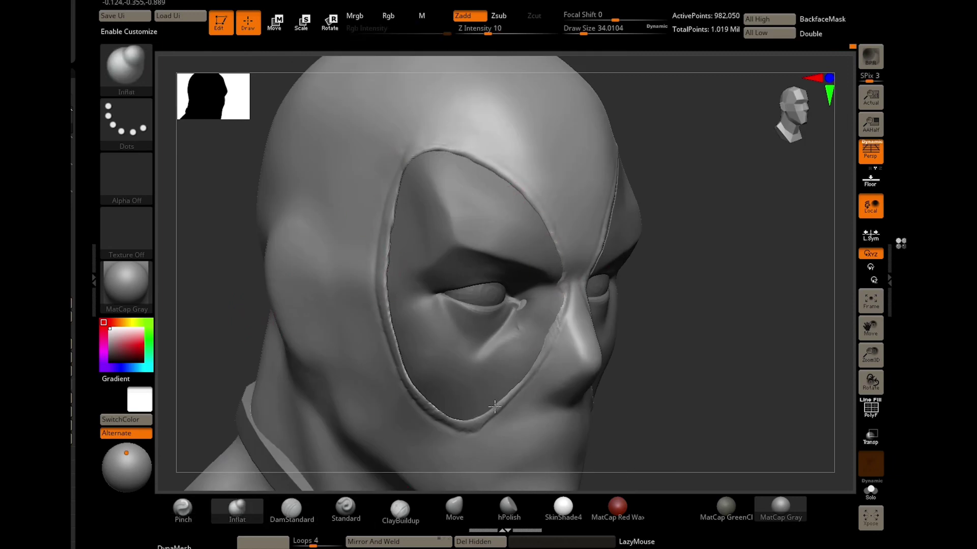
mouse_move(690, 405)
mouse_down()
mouse_move(277, 372)
mouse_move(497, 442)
mouse_up()
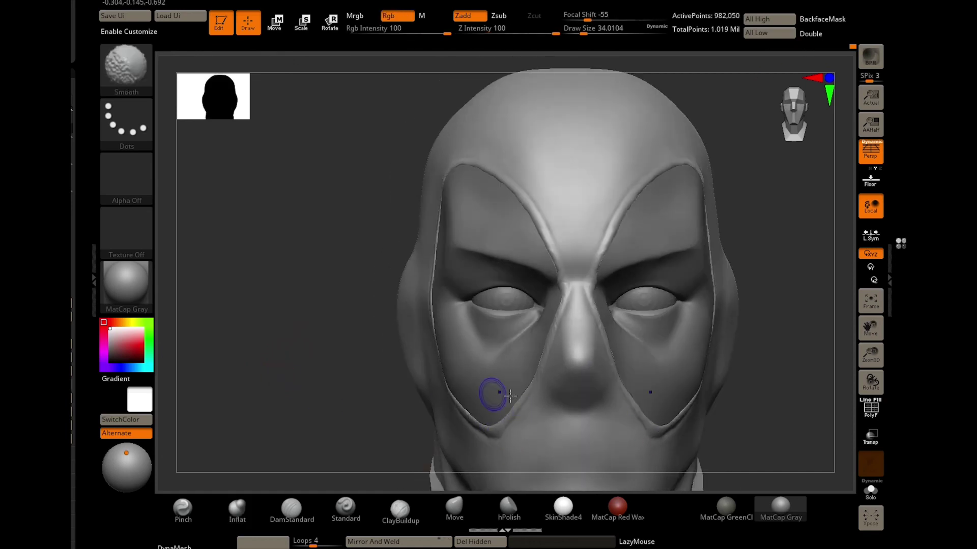
drag(392, 287, 303, 281)
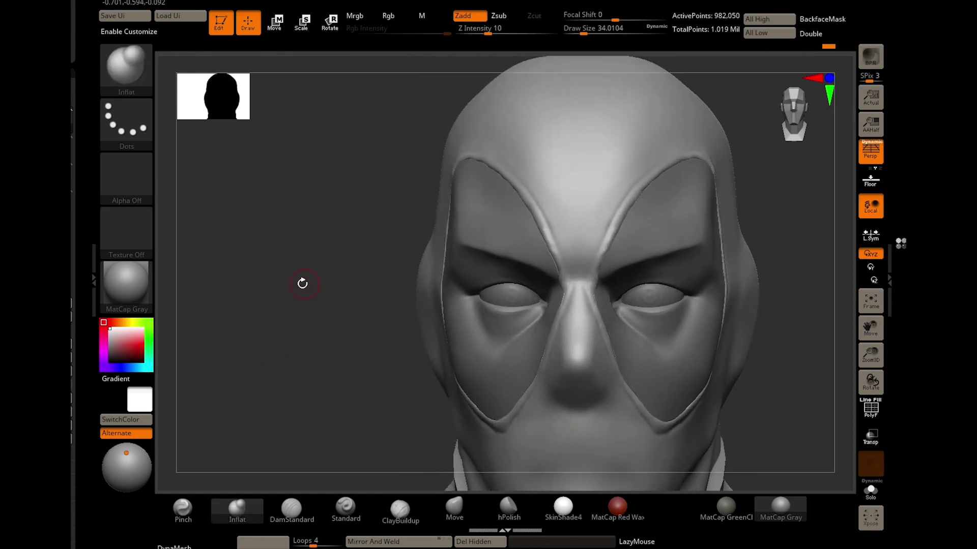
Recut DamStandard seams from brow down the nose and along the lower mask edge.
click(292, 508)
mouse_move(497, 157)
mouse_down()
mouse_move(576, 307)
mouse_move(573, 329)
mouse_up()
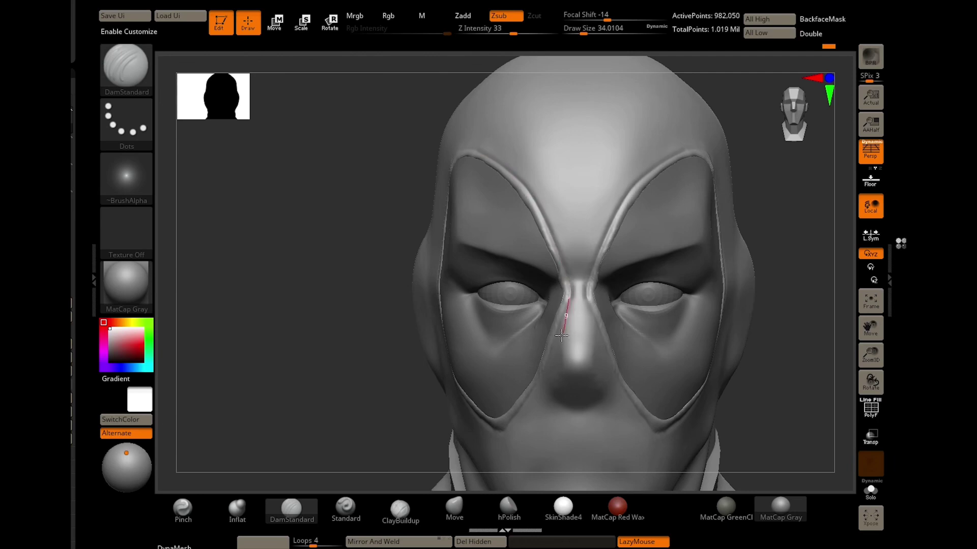
right_drag(574, 328, 584, 295)
mouse_move(577, 298)
mouse_down()
mouse_move(544, 385)
mouse_move(494, 438)
mouse_up()
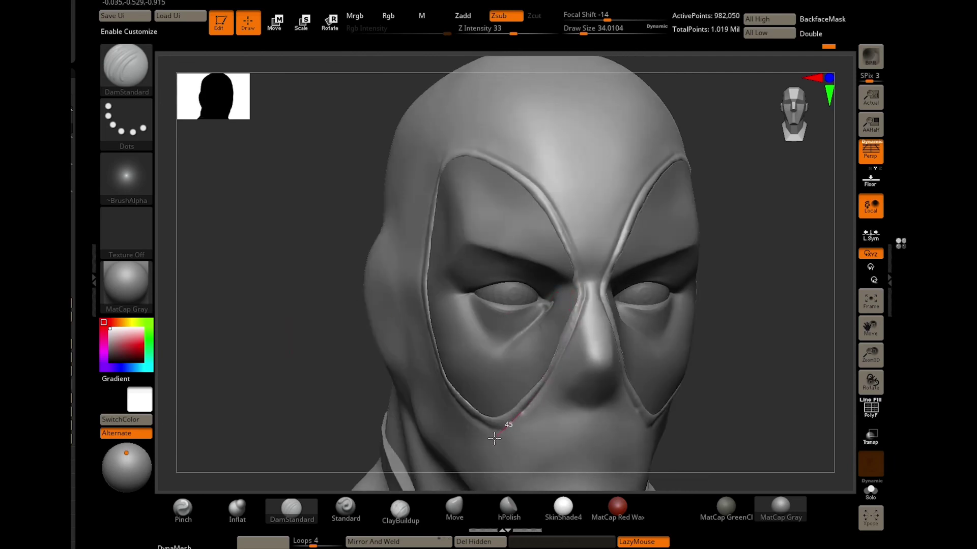
drag(322, 395, 356, 397)
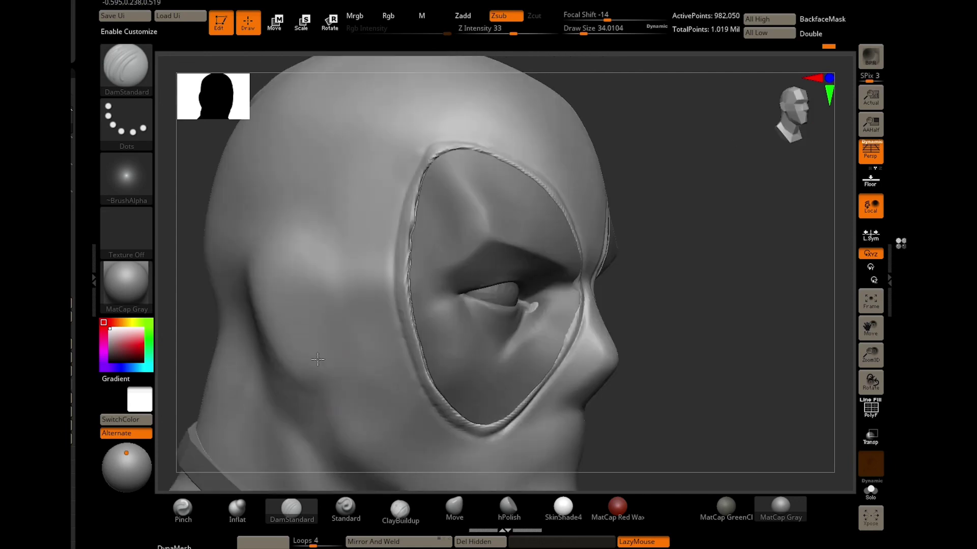
mouse_move(488, 437)
mouse_down()
mouse_move(421, 393)
mouse_move(399, 327)
mouse_move(398, 226)
mouse_up()
drag(407, 188, 425, 148)
mouse_move(356, 326)
mouse_down()
mouse_move(286, 322)
mouse_move(309, 381)
mouse_move(311, 303)
mouse_up()
Save the sculpt as the Deadpool_bust tool, overwriting the existing file.
key(ctrl+s)
click(316, 51)
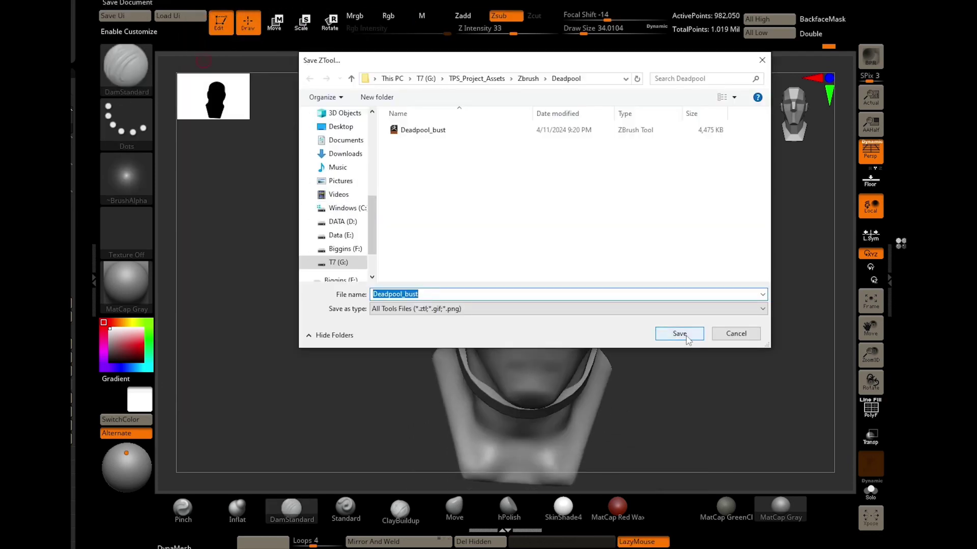
click(679, 337)
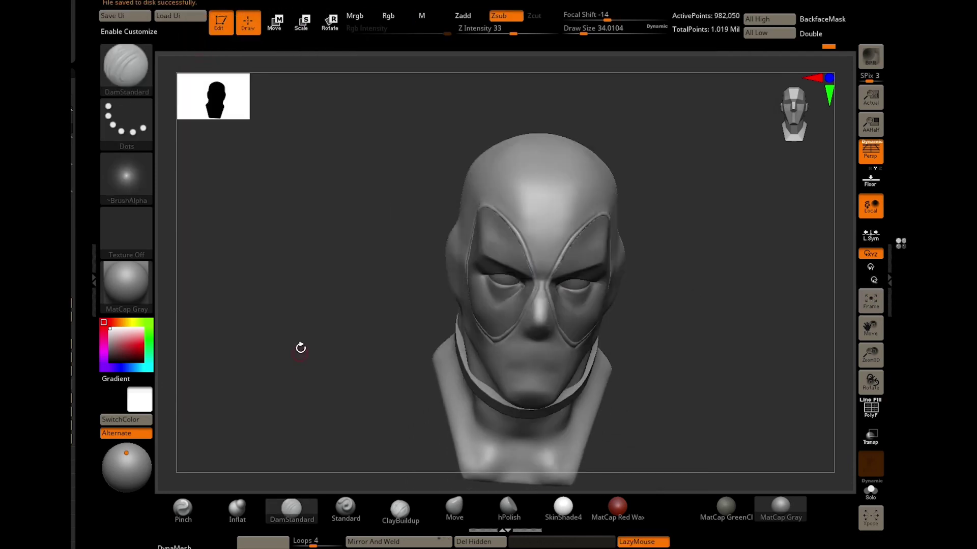
mouse_move(301, 344)
mouse_down()
mouse_move(465, 252)
mouse_move(330, 192)
mouse_move(483, 273)
mouse_up()
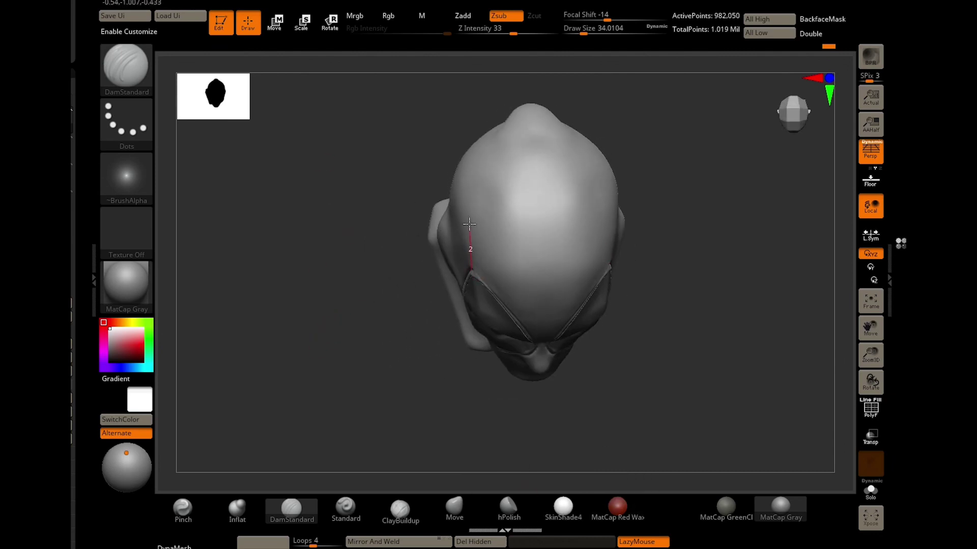
Carve mirrored seams from the skull top and cheek down the neck to the collar.
drag(469, 224, 472, 146)
mouse_move(468, 86)
mouse_down()
mouse_move(338, 178)
mouse_move(333, 338)
mouse_move(451, 339)
mouse_up()
drag(448, 272, 443, 186)
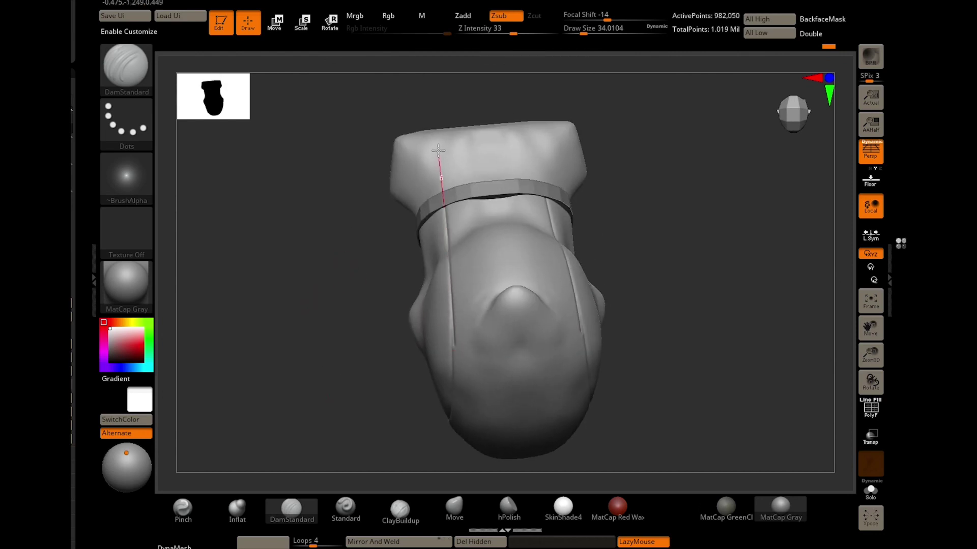
drag(438, 151, 437, 145)
drag(315, 285, 338, 318)
mouse_move(397, 442)
mouse_down()
mouse_move(312, 379)
mouse_move(494, 280)
mouse_up()
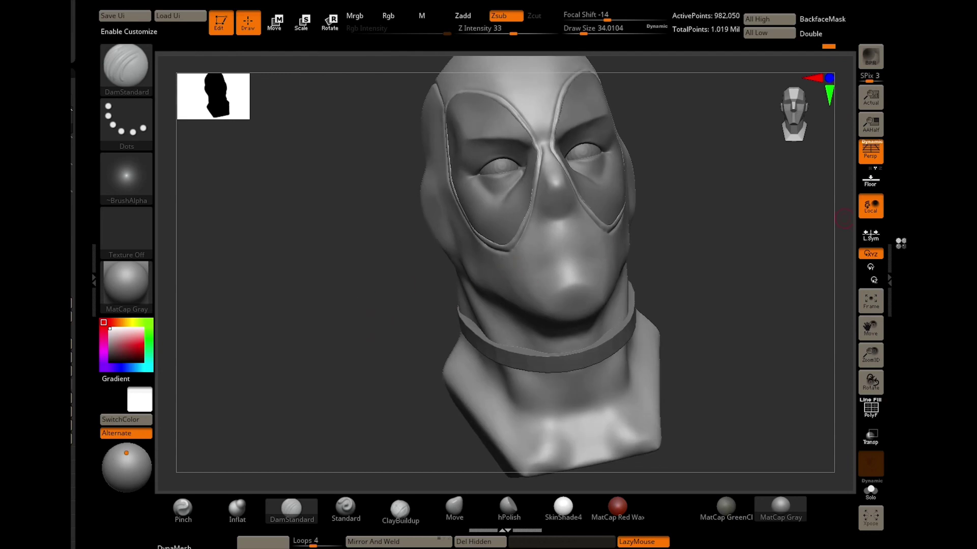
mouse_move(843, 219)
mouse_down()
mouse_move(349, 284)
mouse_move(496, 206)
mouse_up()
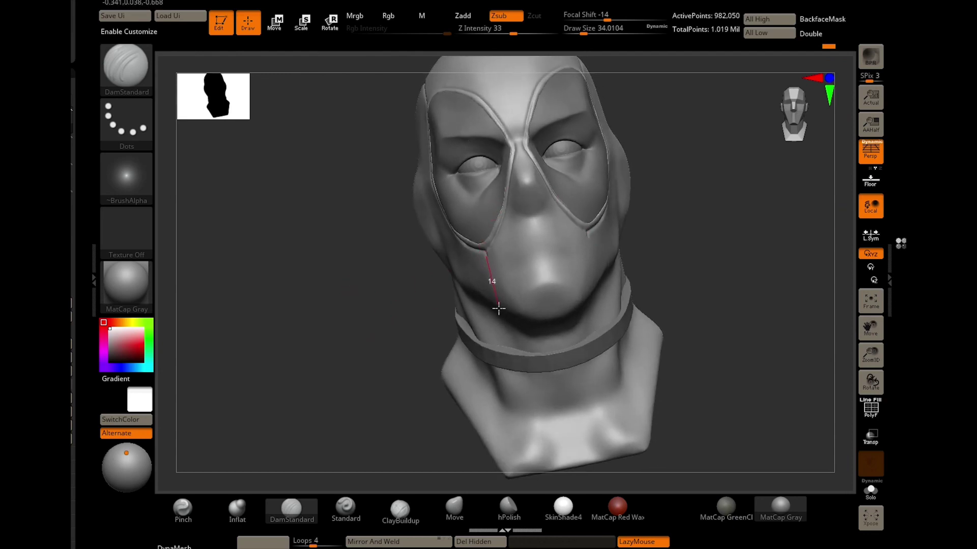
drag(510, 356, 509, 359)
mouse_move(387, 356)
mouse_down()
mouse_move(480, 316)
mouse_move(517, 399)
mouse_up()
drag(397, 387, 447, 213)
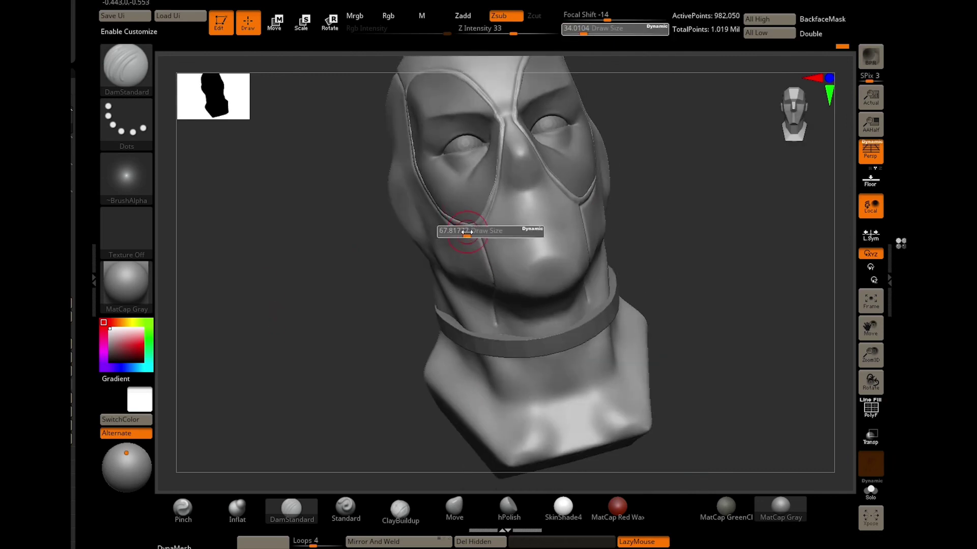
Drop a subdivision level, take a larger Move brush, and orbit to inspect the head.
key(shift+d)
key(shift+d)
key(b)
key(m)
key(v)
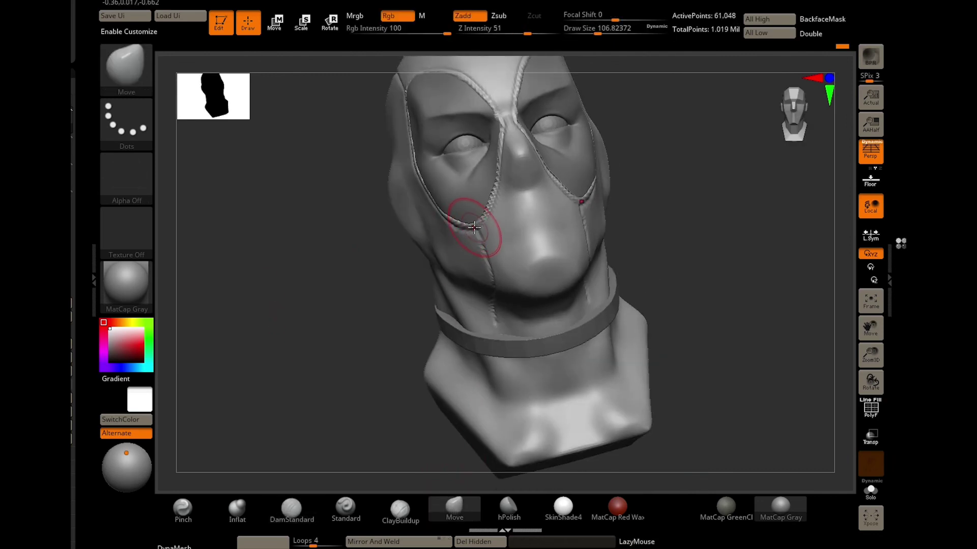
key(bracketright)
mouse_move(314, 211)
mouse_down()
mouse_move(359, 225)
mouse_move(270, 202)
mouse_move(517, 185)
mouse_move(605, 206)
mouse_up()
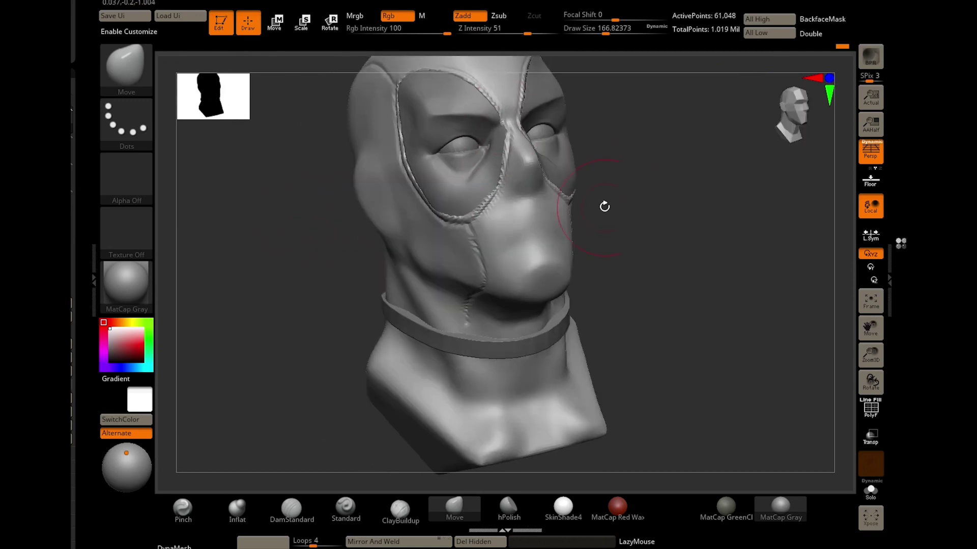
mouse_move(318, 198)
mouse_down()
mouse_move(327, 229)
mouse_move(261, 258)
mouse_move(486, 243)
mouse_up()
mouse_move(316, 336)
mouse_down()
mouse_move(295, 344)
mouse_move(305, 334)
mouse_up()
mouse_move(547, 187)
right_down()
mouse_move(314, 213)
mouse_move(349, 262)
mouse_move(316, 316)
mouse_move(305, 419)
mouse_move(164, 199)
right_up()
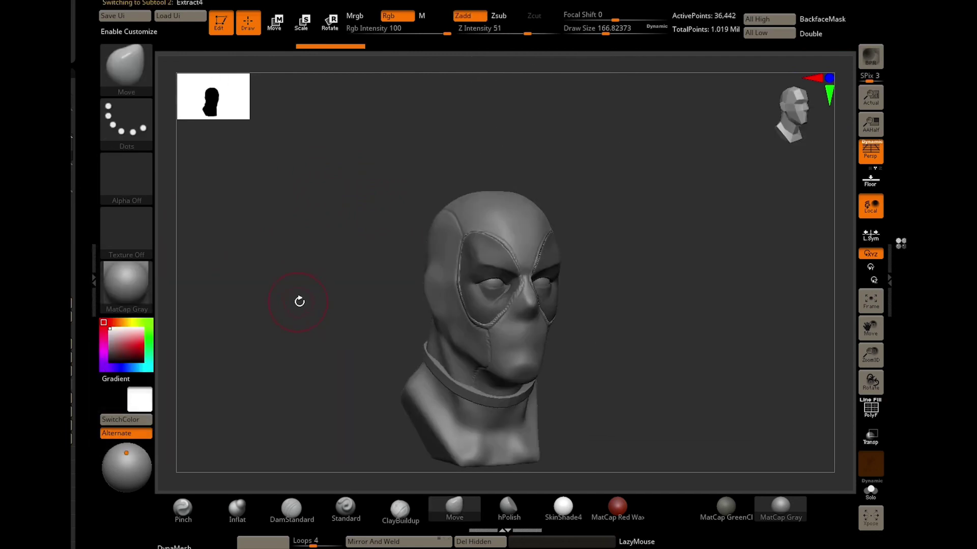
shift+right_drag(299, 299, 295, 312)
Select the Extract4 subtool, choose the Pinch brush and zoom in on the face.
alt+click(504, 309)
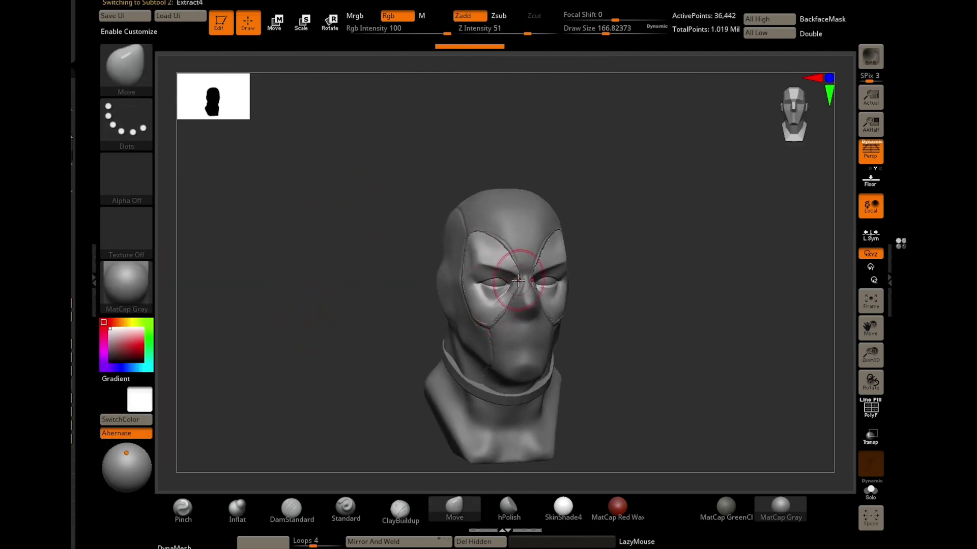
right_drag(503, 309, 451, 326)
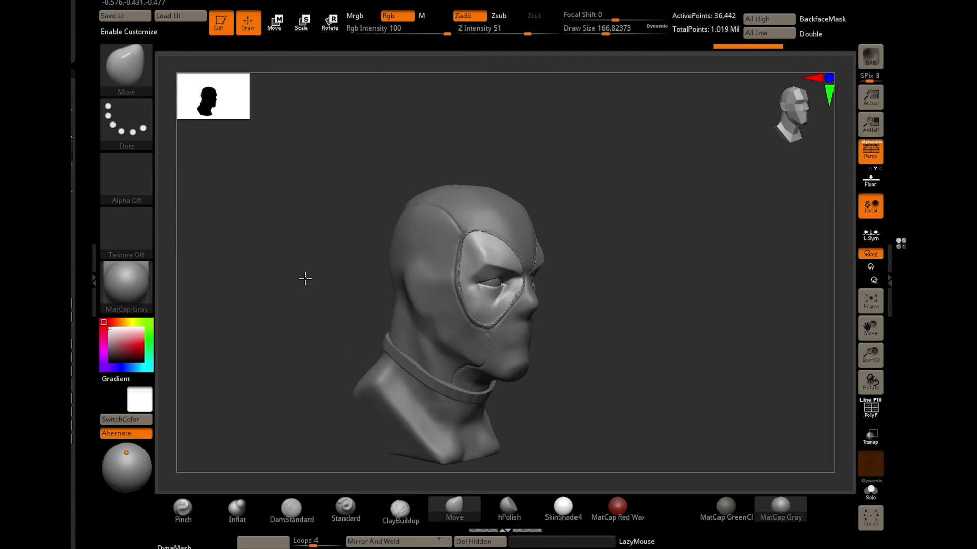
shift+right_drag(305, 279, 327, 291)
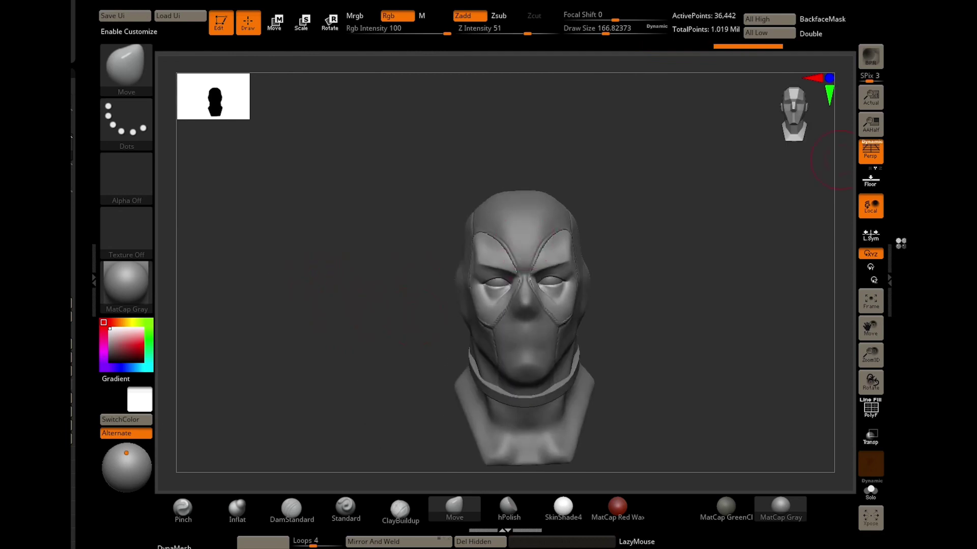
click(183, 508)
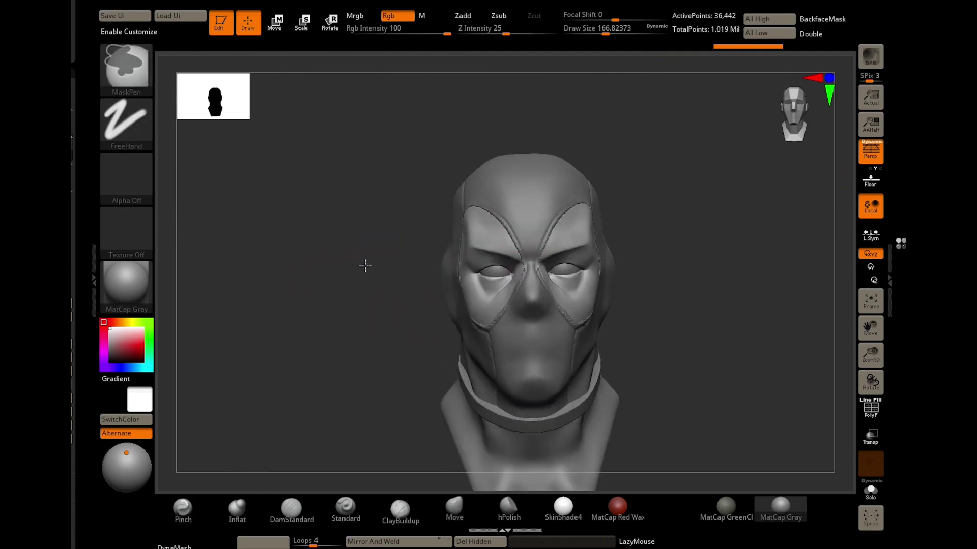
alt+right_drag(364, 266, 414, 262)
Pinch the seams under the left eye and along both brows with a smaller brush.
key(bracketleft)
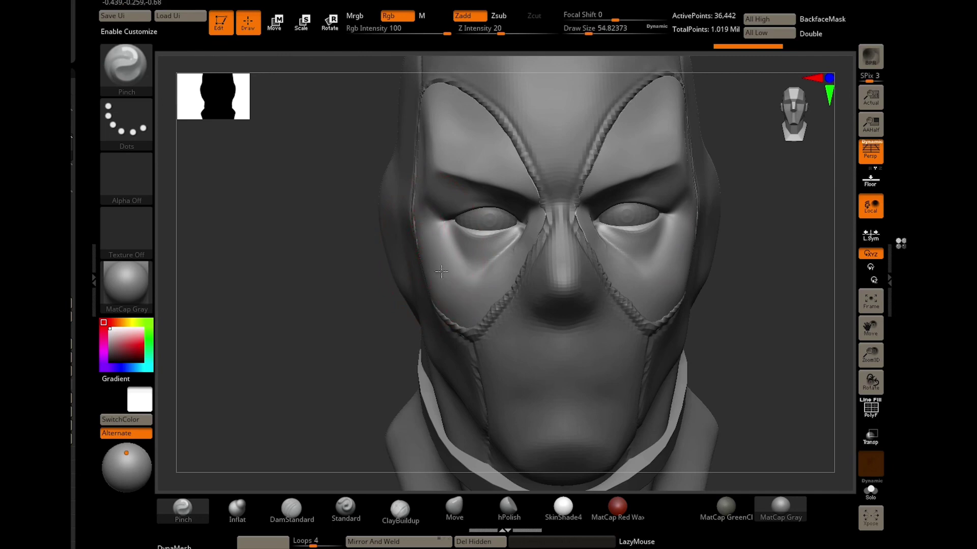
mouse_move(483, 263)
mouse_down()
mouse_move(512, 259)
mouse_move(459, 295)
mouse_up()
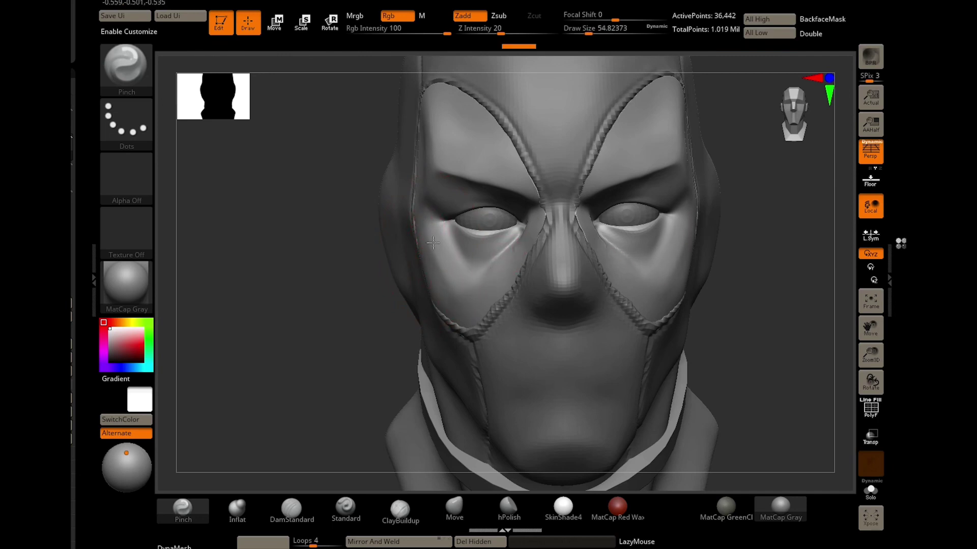
drag(433, 243, 436, 220)
mouse_move(438, 177)
mouse_down()
mouse_move(437, 164)
mouse_move(524, 196)
mouse_up()
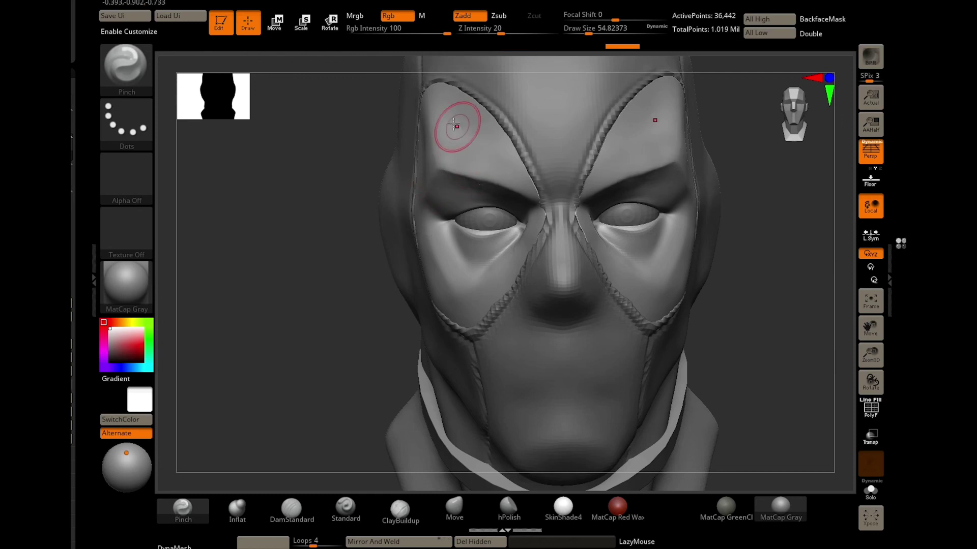
key(b)
key(h)
key(p)
Pinch further from three-quarter views, smooth, and run ZRemesh on the head.
drag(356, 244, 462, 157)
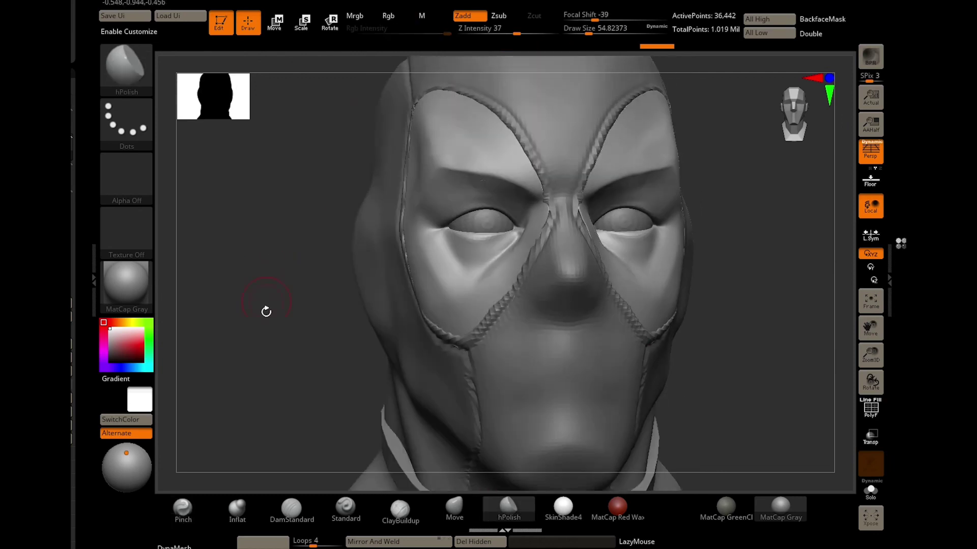
drag(311, 255, 295, 235)
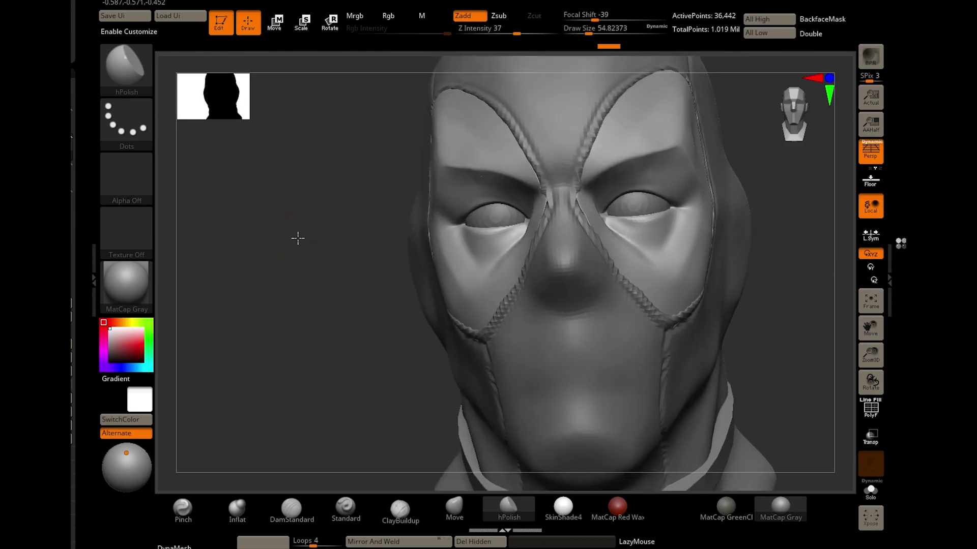
click(183, 509)
mouse_move(431, 207)
mouse_down()
mouse_move(456, 191)
mouse_move(306, 172)
mouse_move(490, 181)
mouse_up()
drag(353, 192, 306, 218)
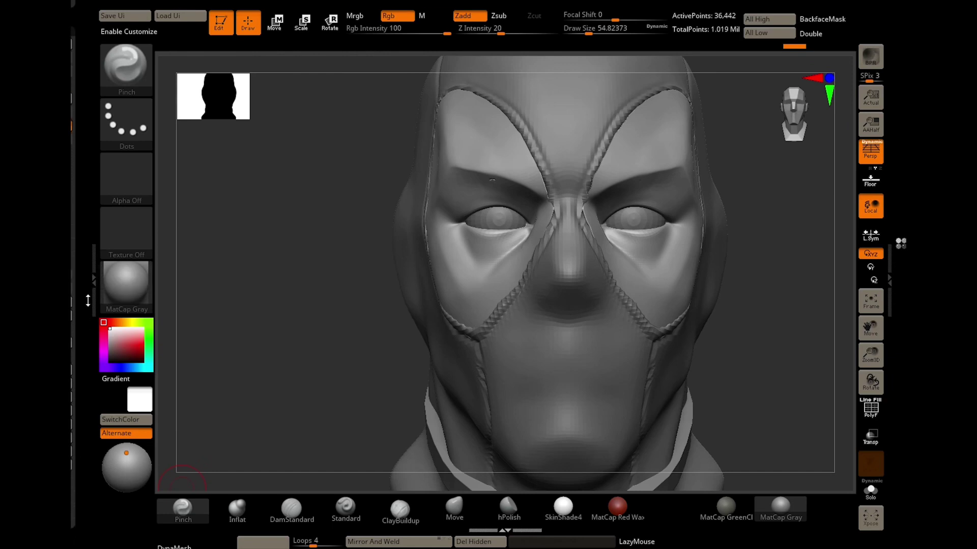
key(shift)
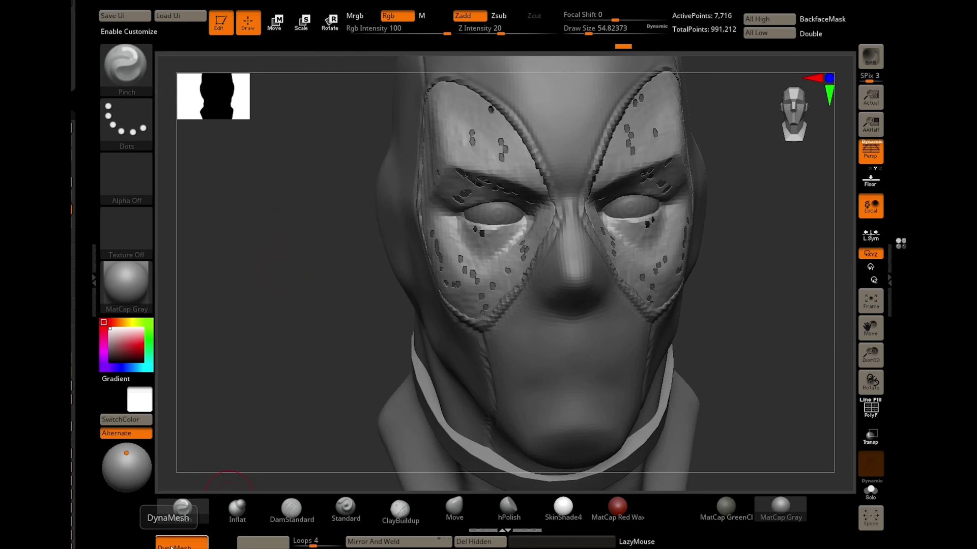
click(172, 546)
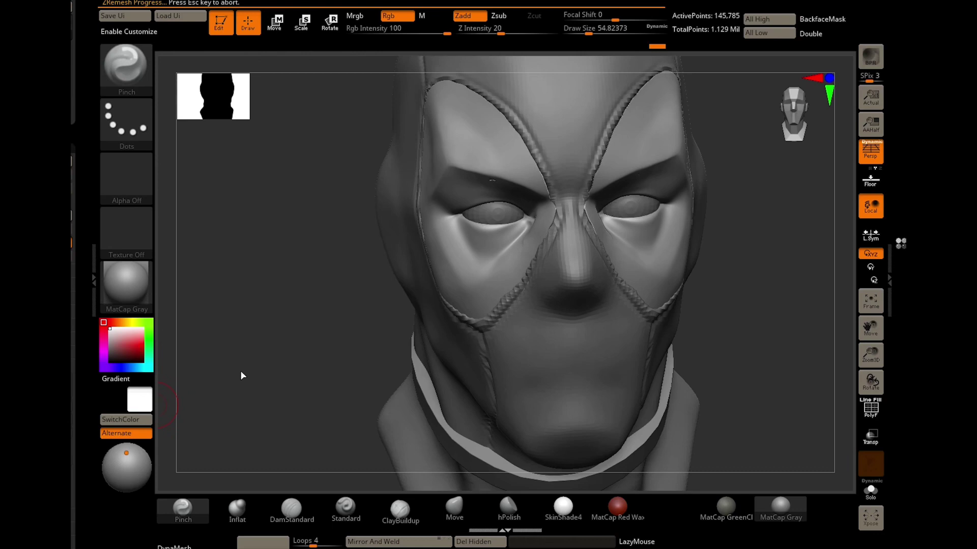
Smooth the brow, undo the remesh, and switch back to the Deadpool_bust subtool.
drag(246, 366, 247, 402)
shift+drag(490, 179, 496, 175)
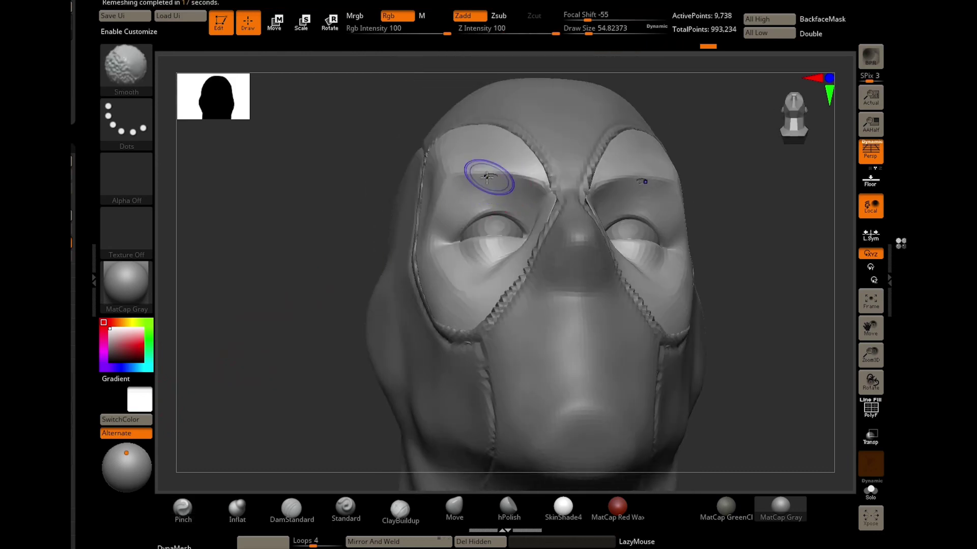
drag(325, 168, 283, 162)
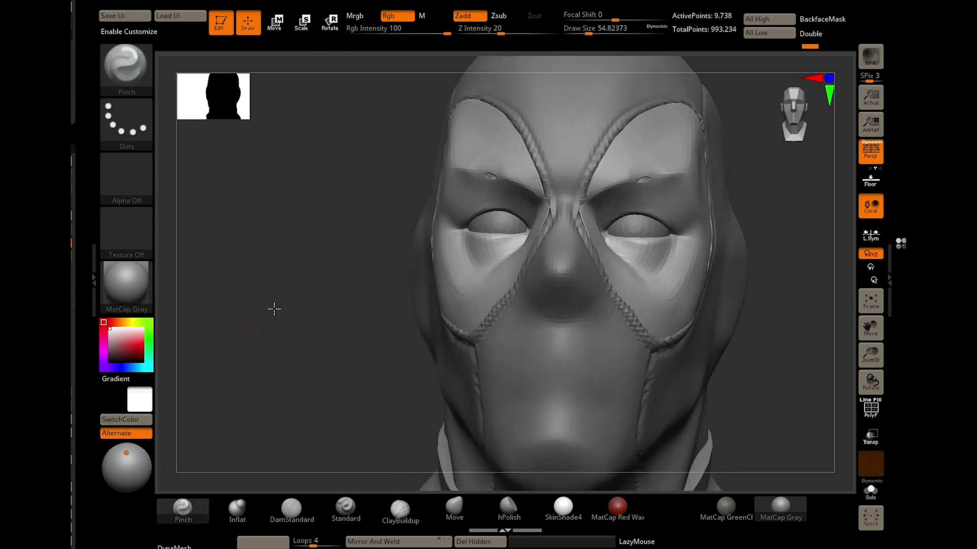
mouse_move(273, 307)
mouse_down()
mouse_move(314, 359)
mouse_move(246, 366)
mouse_up()
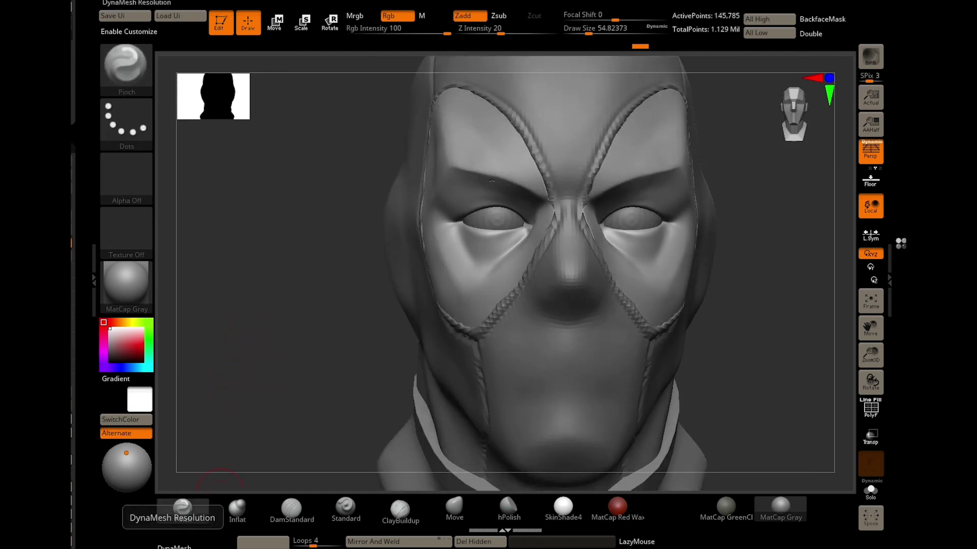
key(ctrl+z)
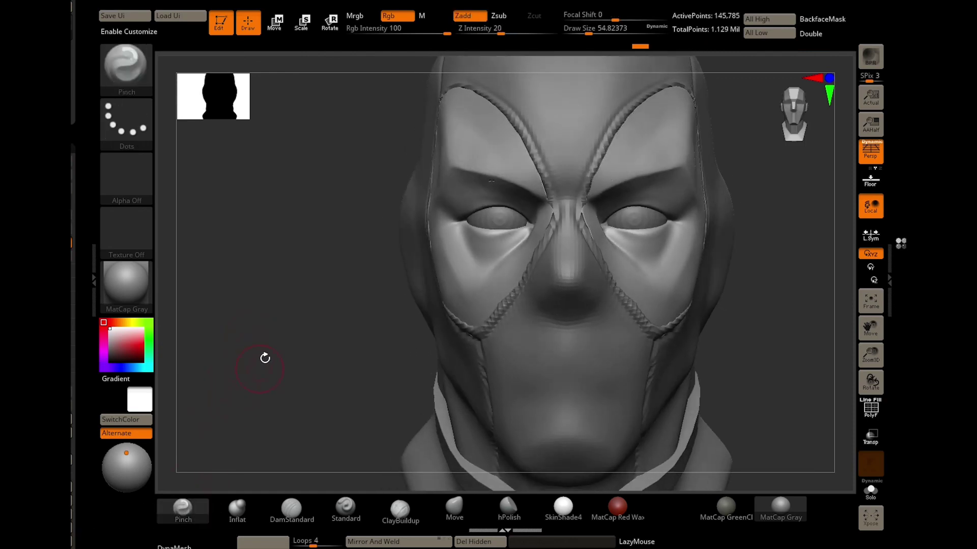
alt+click(509, 382)
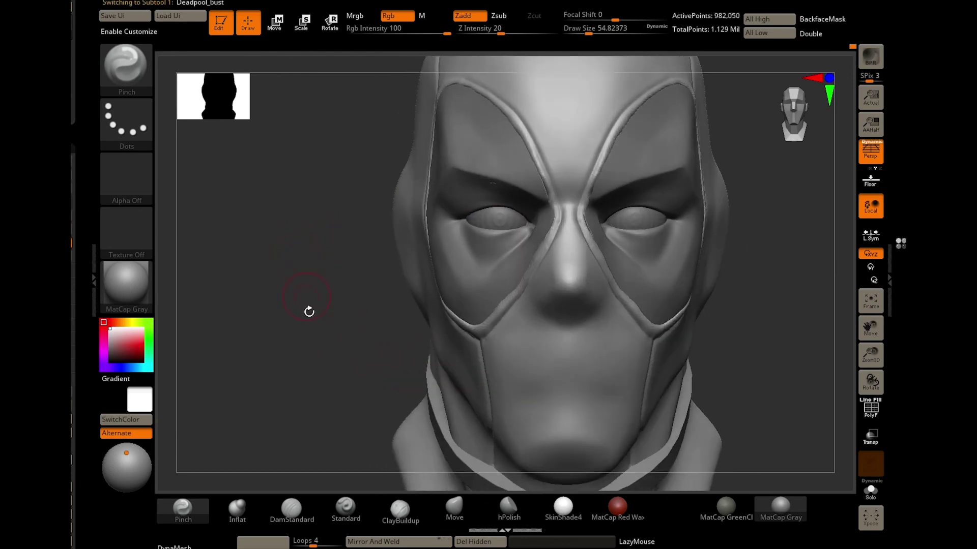
Pinch along the mask seam on the high-res bust after trying Inflat and ClayBuildup.
drag(313, 355, 318, 473)
click(237, 509)
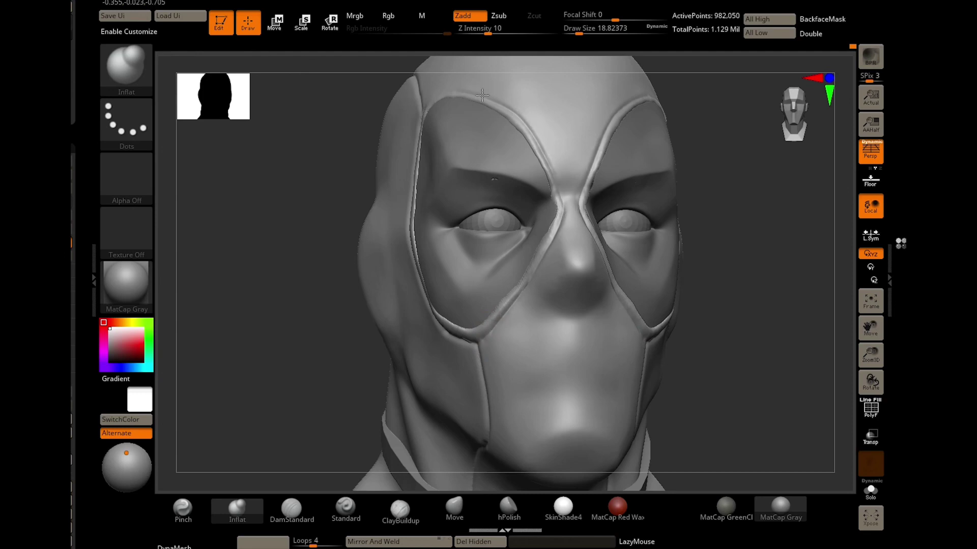
drag(294, 321, 308, 406)
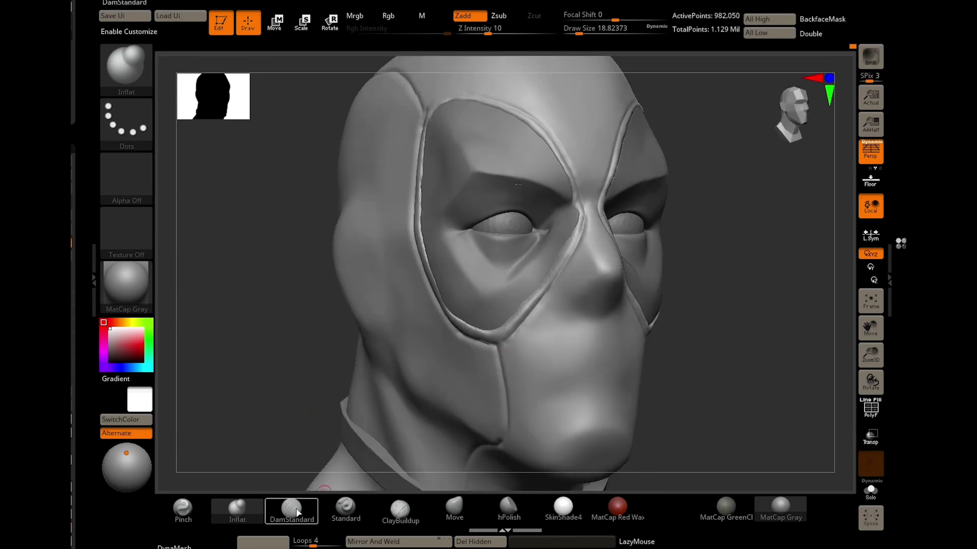
click(385, 510)
click(183, 508)
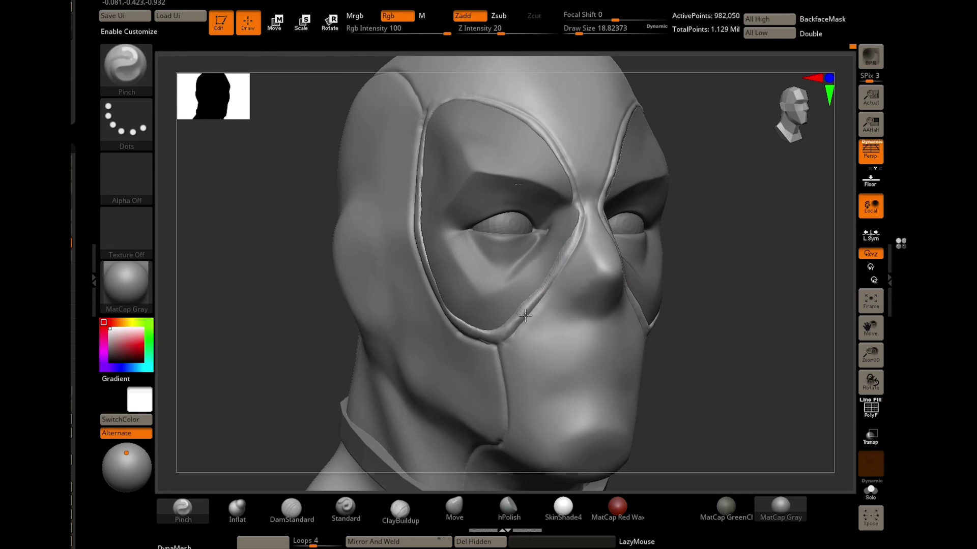
drag(417, 129, 415, 93)
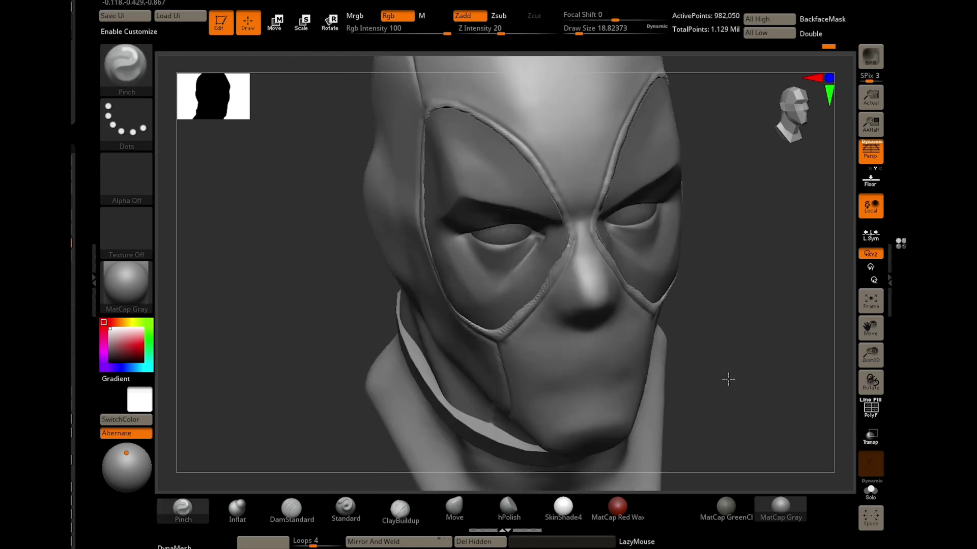
mouse_move(728, 376)
shift+mouse_down()
mouse_move(272, 351)
mouse_move(329, 334)
mouse_move(303, 375)
mouse_move(369, 453)
shift+mouse_up()
key(ctrl)
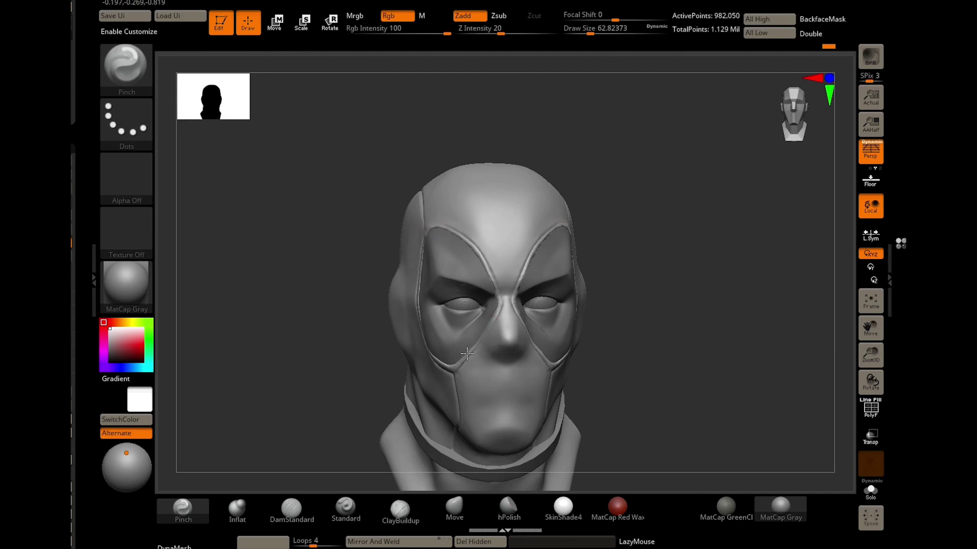
Rework the seams with Inflat and hPolish from top and front views, then select Standard.
drag(466, 353, 457, 361)
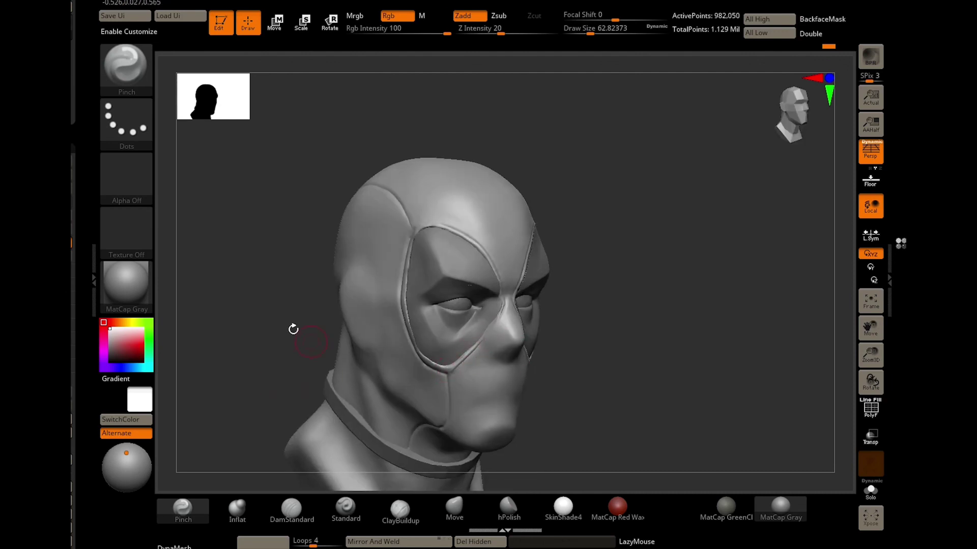
drag(293, 330, 434, 371)
drag(408, 265, 411, 223)
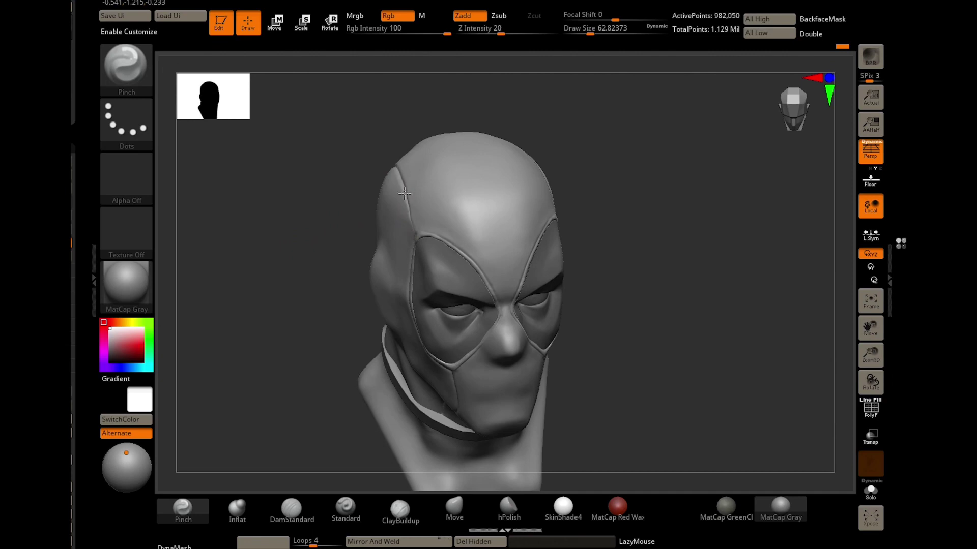
mouse_move(346, 203)
mouse_down()
mouse_move(286, 257)
mouse_move(277, 421)
mouse_up()
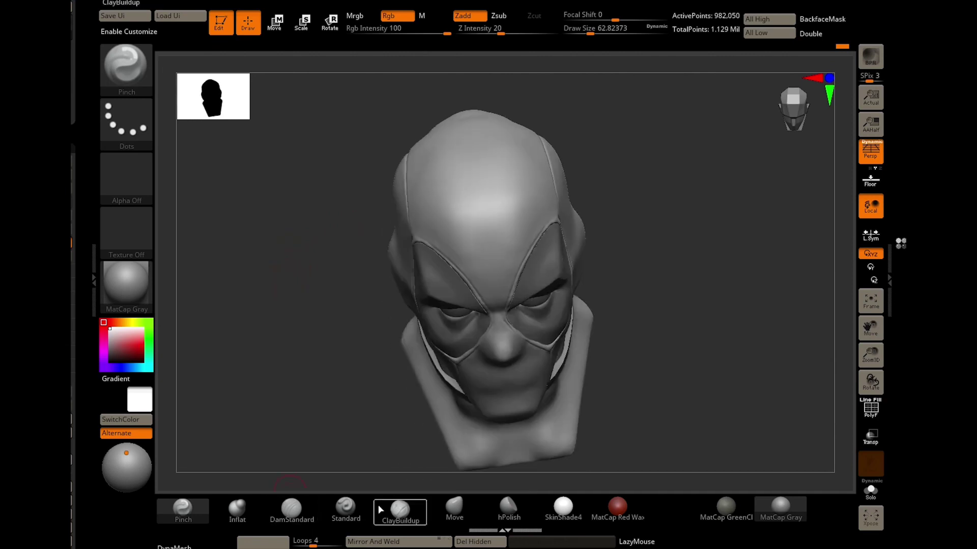
click(237, 508)
drag(347, 300, 398, 141)
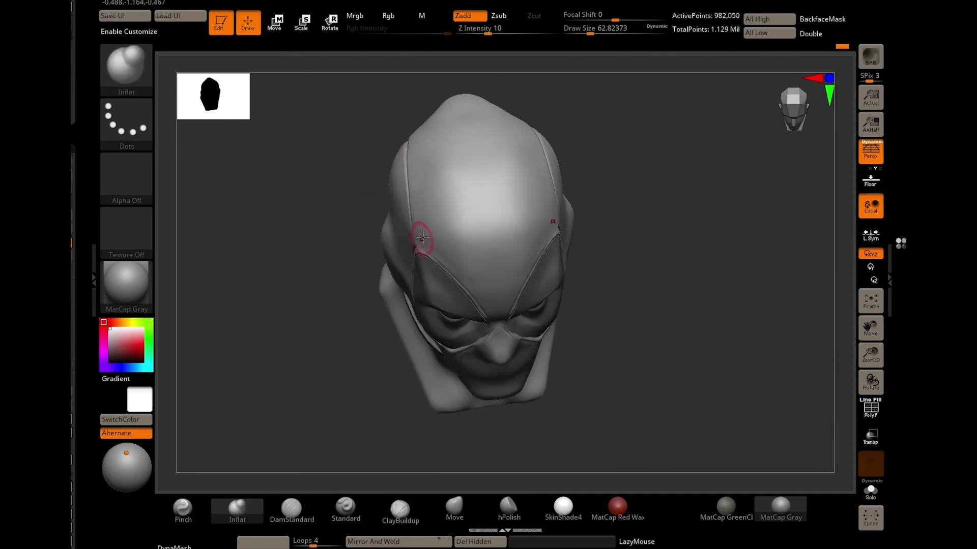
right_drag(414, 196, 399, 170)
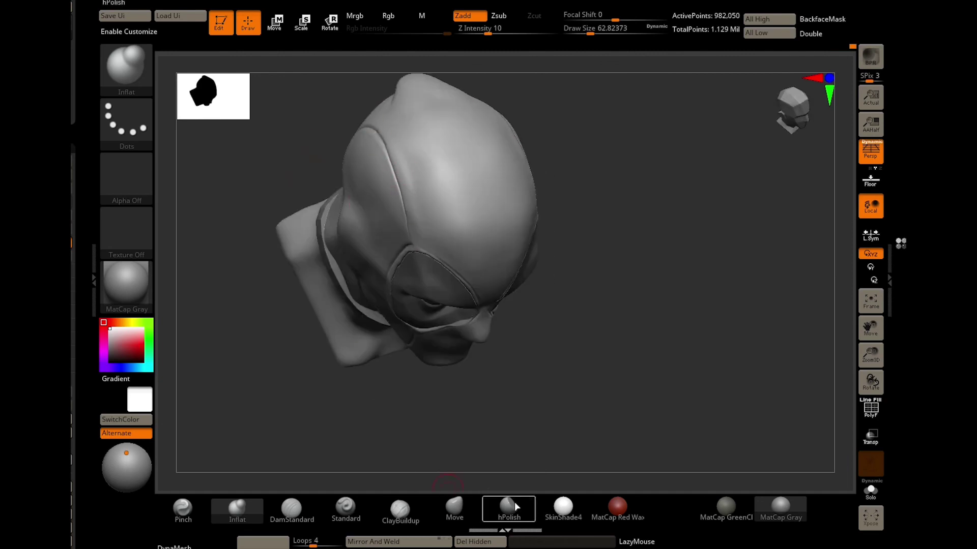
click(508, 507)
shift+drag(395, 113, 313, 446)
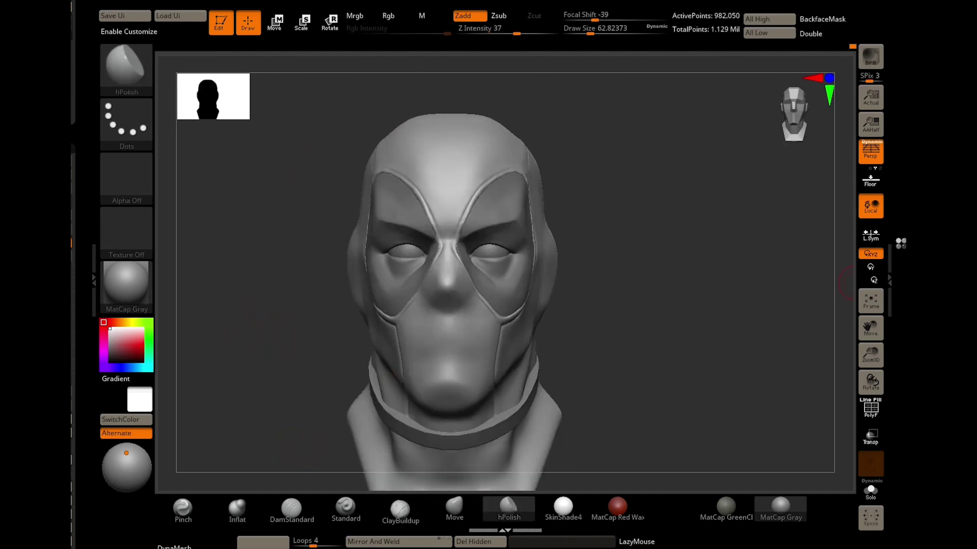
drag(263, 283, 305, 265)
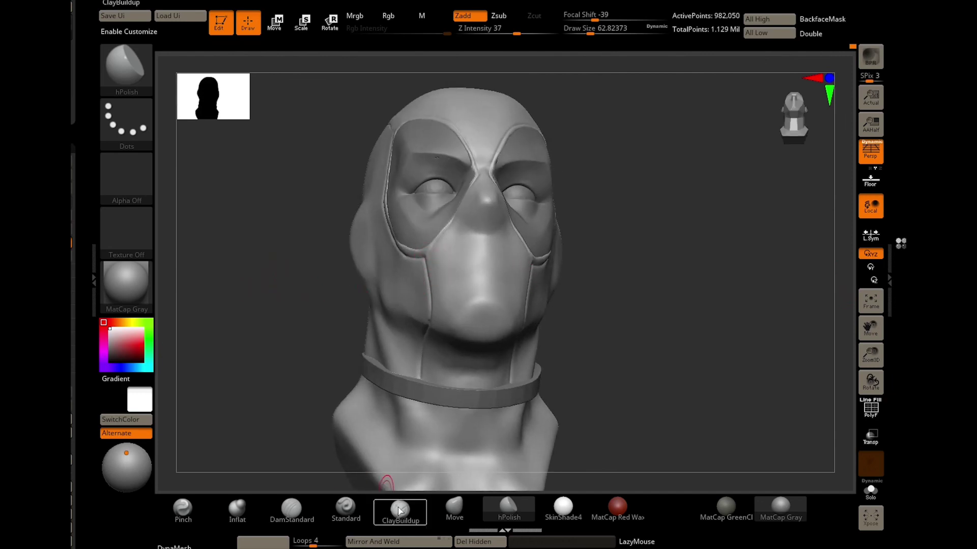
click(237, 509)
click(157, 34)
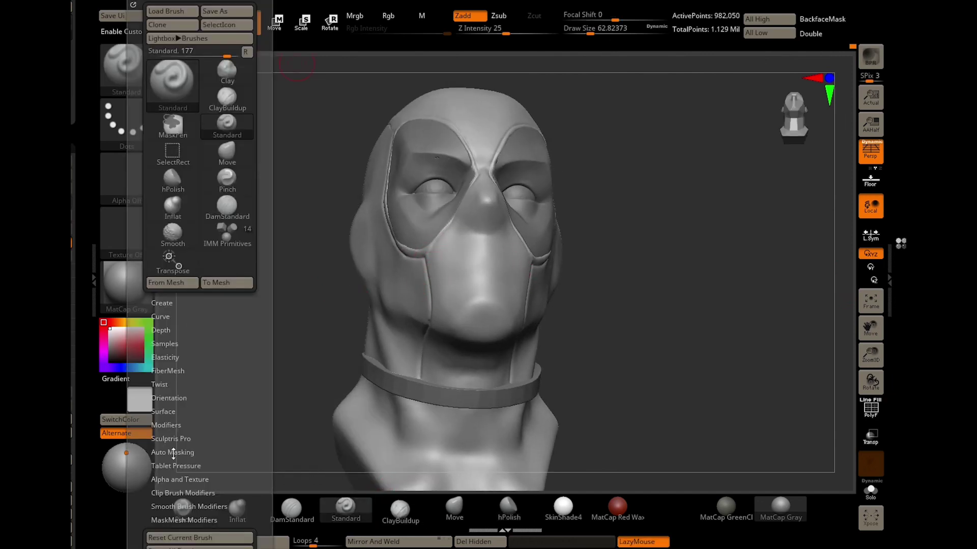
Sculpt small strokes on the neck near the collar from side views.
right_drag(464, 248, 453, 233)
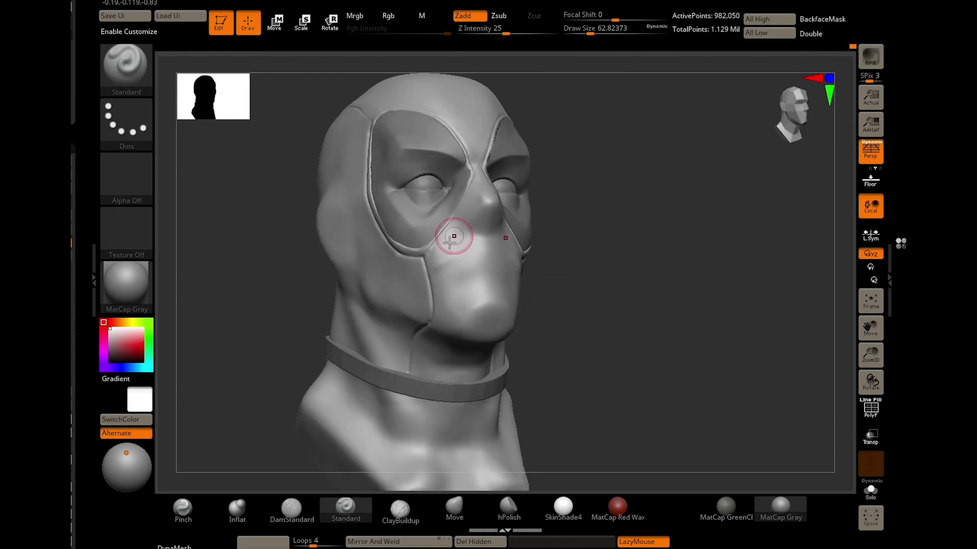
right_drag(404, 305, 436, 109)
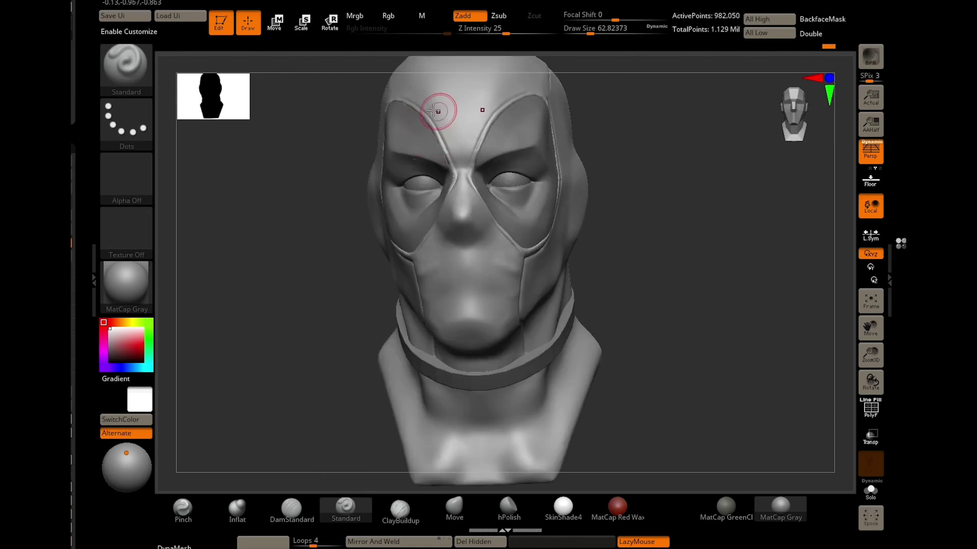
mouse_move(388, 251)
right_down()
mouse_move(300, 274)
mouse_move(418, 334)
mouse_move(285, 337)
mouse_move(368, 323)
right_up()
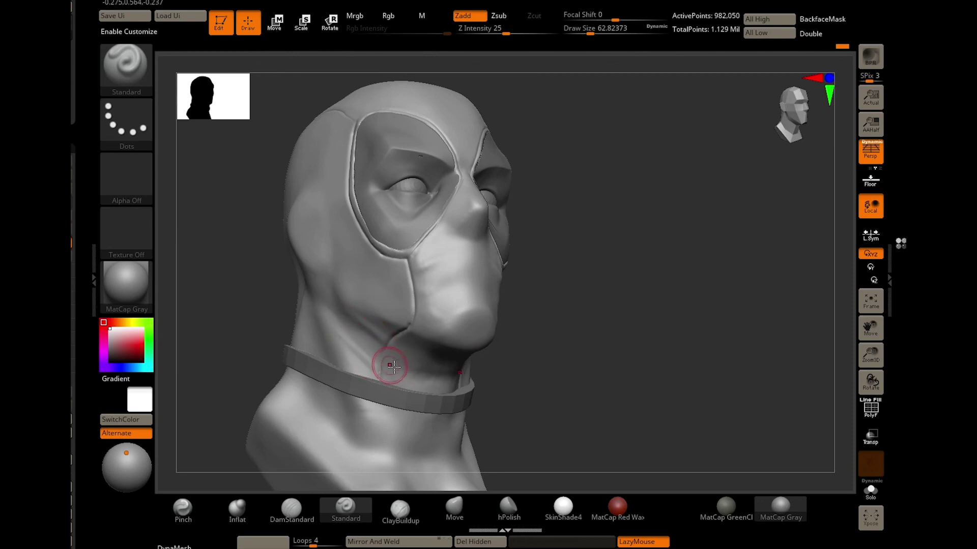
mouse_move(227, 286)
right_down()
mouse_move(236, 323)
mouse_move(591, 285)
right_up()
right_drag(245, 291, 296, 290)
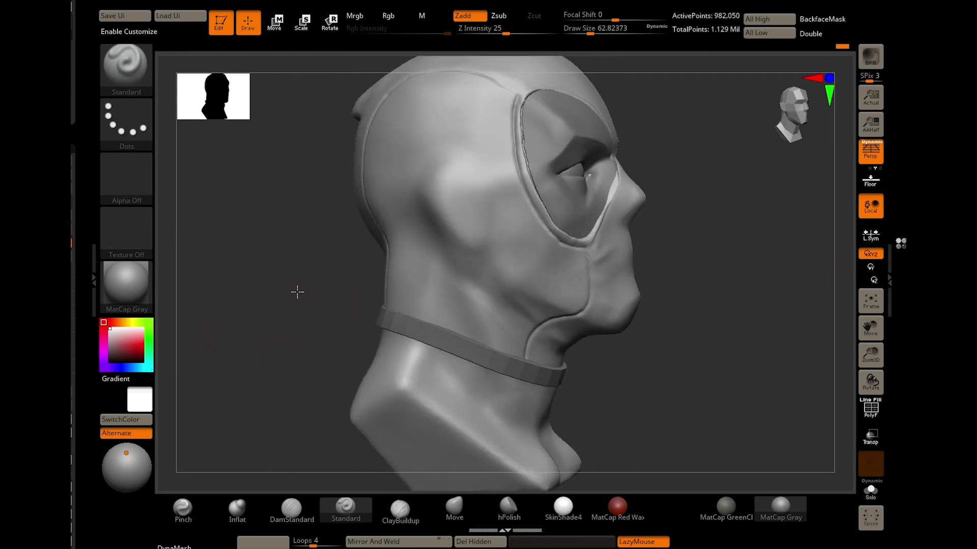
mouse_move(416, 259)
mouse_down()
mouse_move(388, 251)
mouse_move(388, 308)
mouse_up()
right_drag(388, 307, 345, 265)
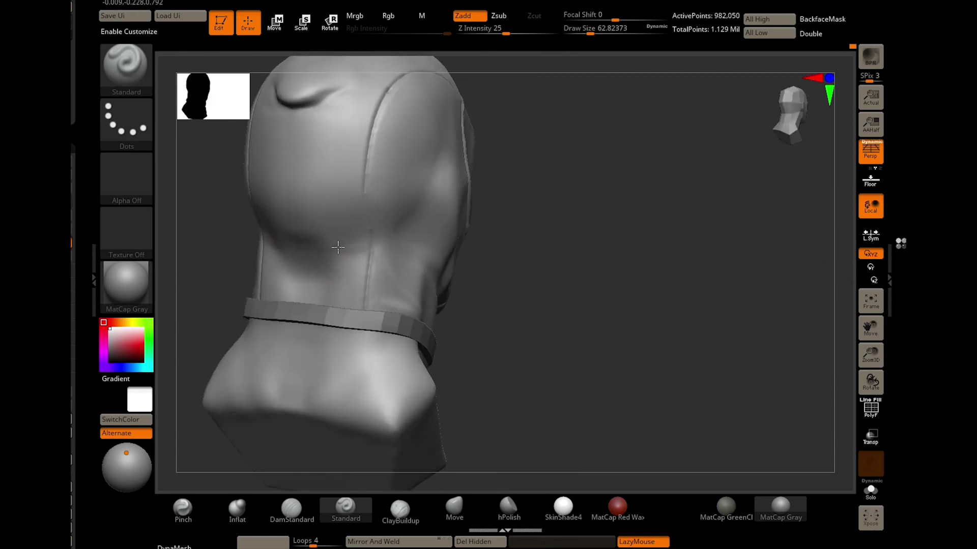
drag(383, 244, 359, 262)
mouse_move(359, 262)
right_down()
mouse_move(261, 260)
mouse_move(237, 272)
mouse_move(235, 286)
mouse_move(451, 247)
mouse_move(429, 183)
right_up()
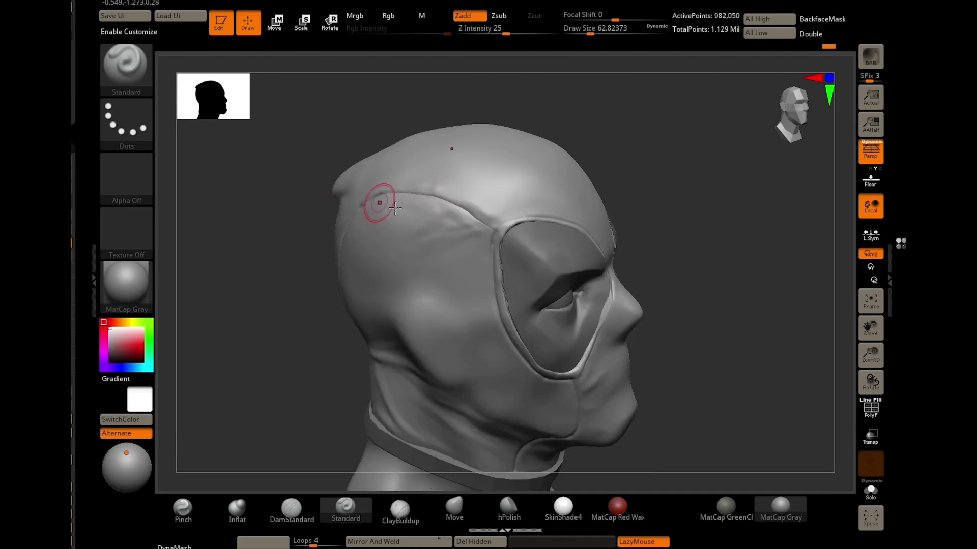
Reduce Draw Size to 42 and select the hPolish brush.
key(bracketleft)
key(bracketleft)
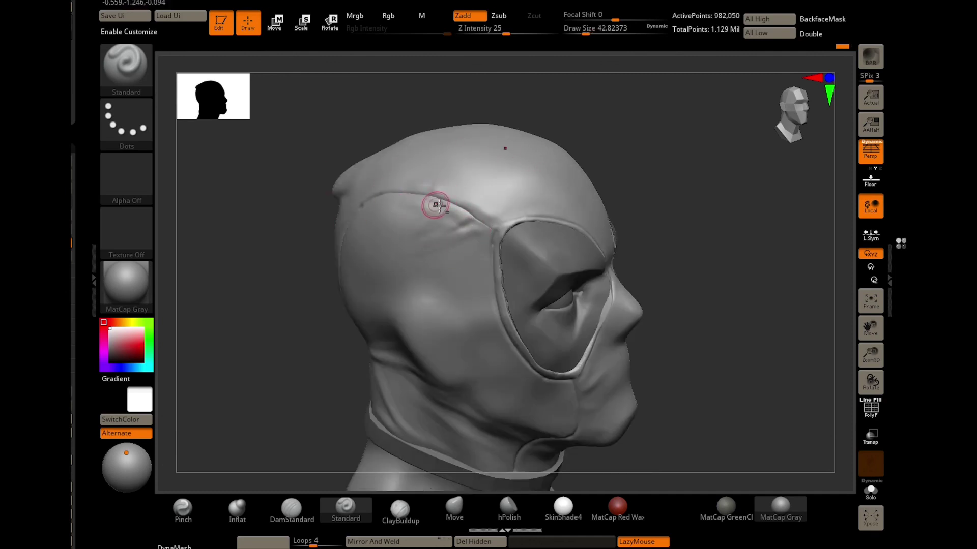
mouse_move(438, 205)
right_down()
mouse_move(327, 275)
mouse_move(543, 381)
right_up()
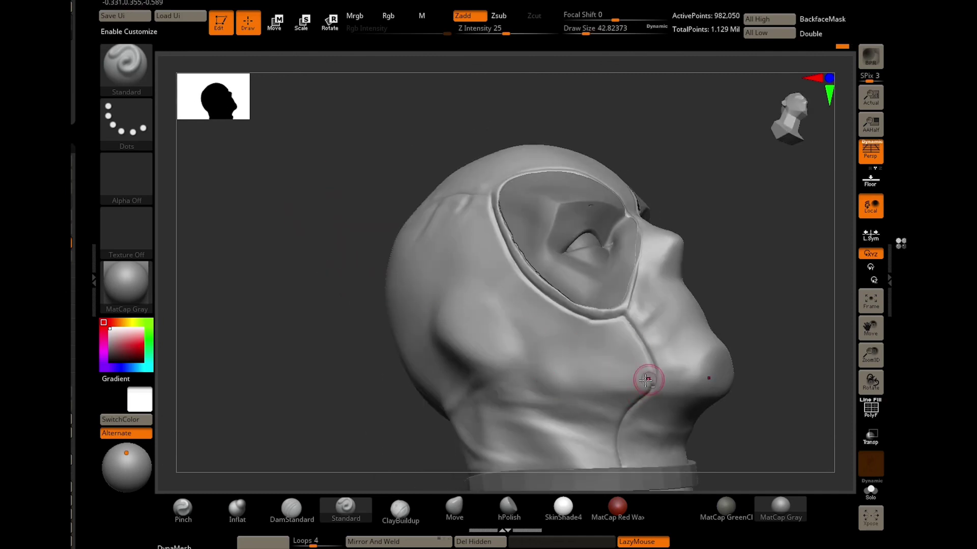
right_drag(626, 388, 309, 337)
mouse_move(309, 337)
mouse_down()
mouse_move(373, 323)
mouse_move(368, 333)
mouse_move(628, 342)
mouse_up()
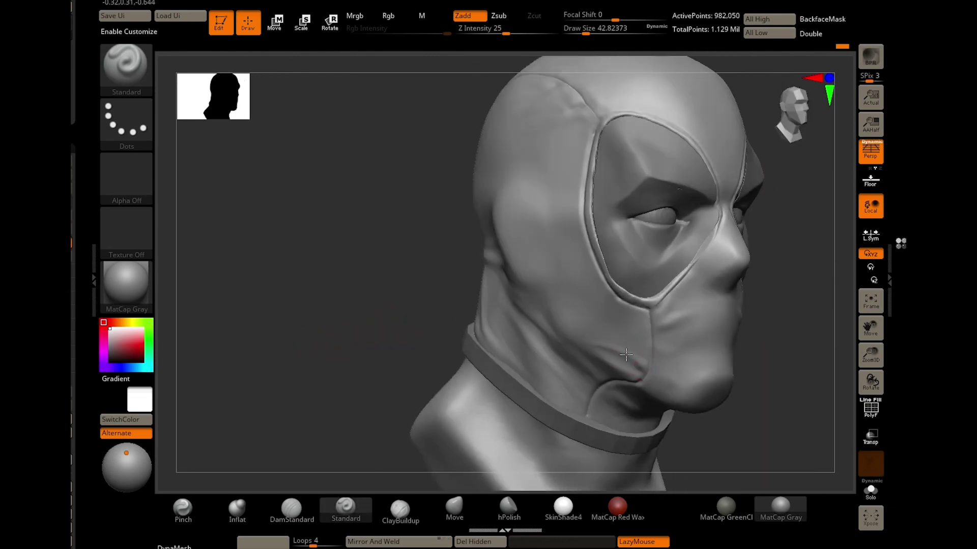
right_drag(630, 346, 654, 313)
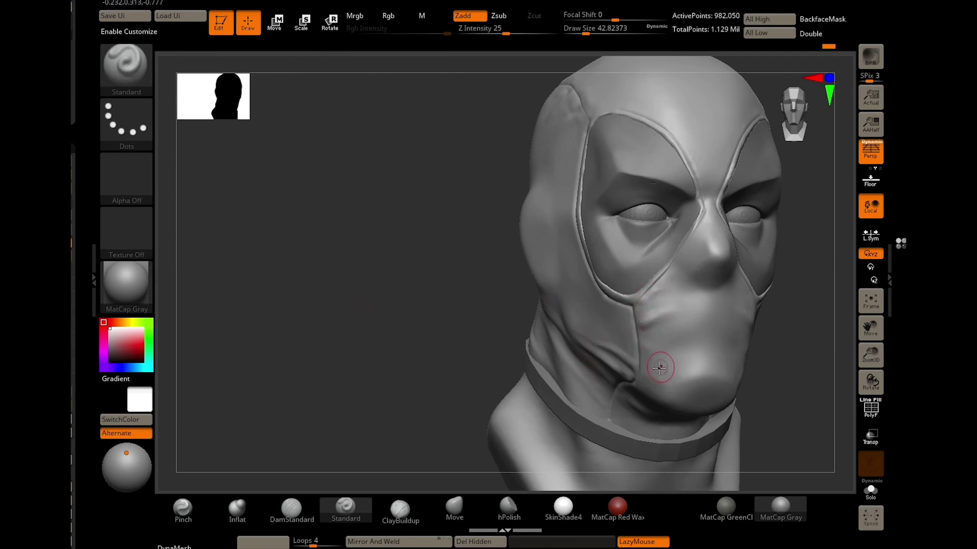
drag(323, 291, 396, 295)
click(509, 509)
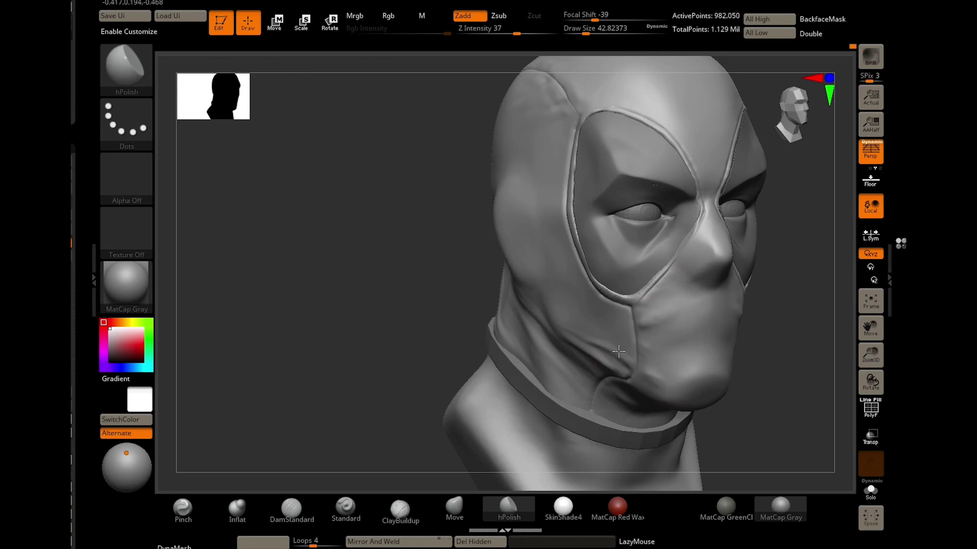
drag(407, 346, 457, 337)
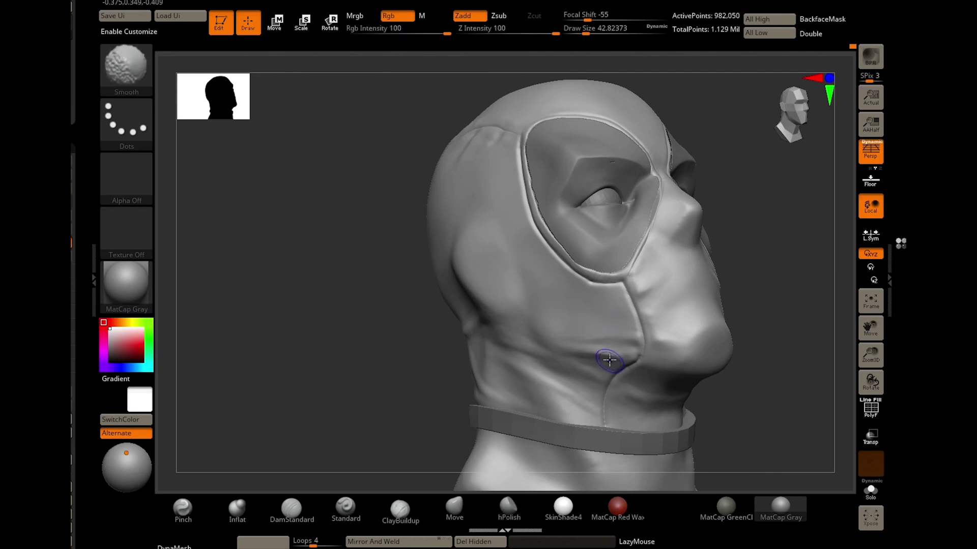
right_drag(660, 404, 642, 379)
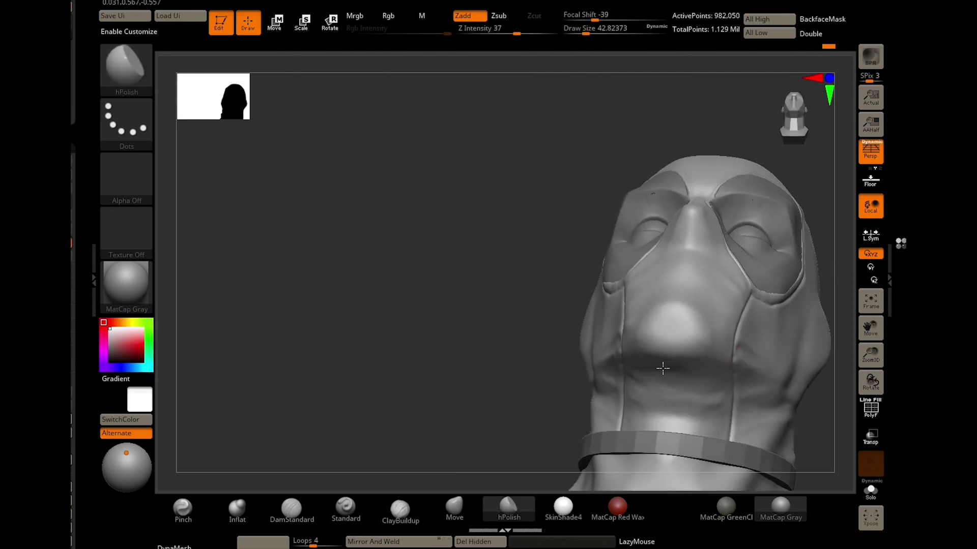
key(shift)
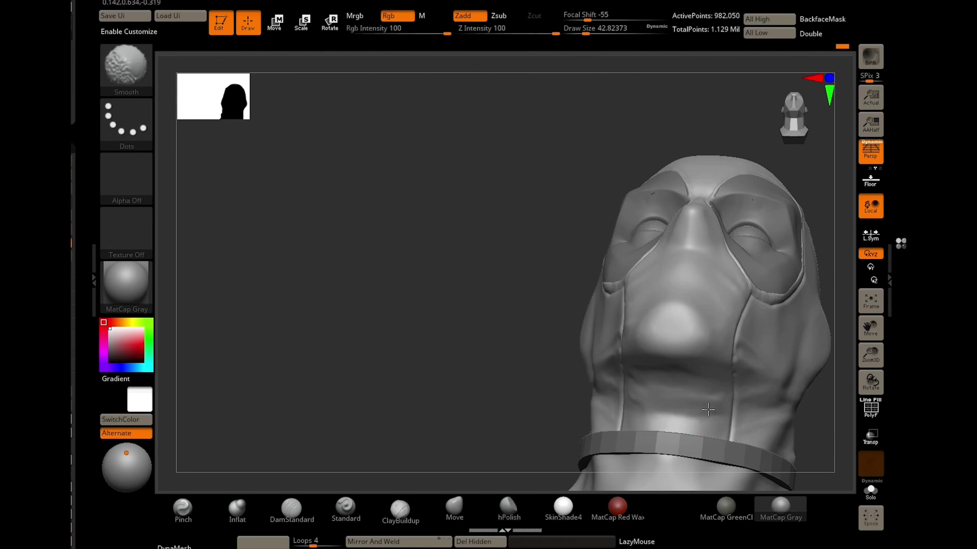
shift+drag(466, 382, 567, 351)
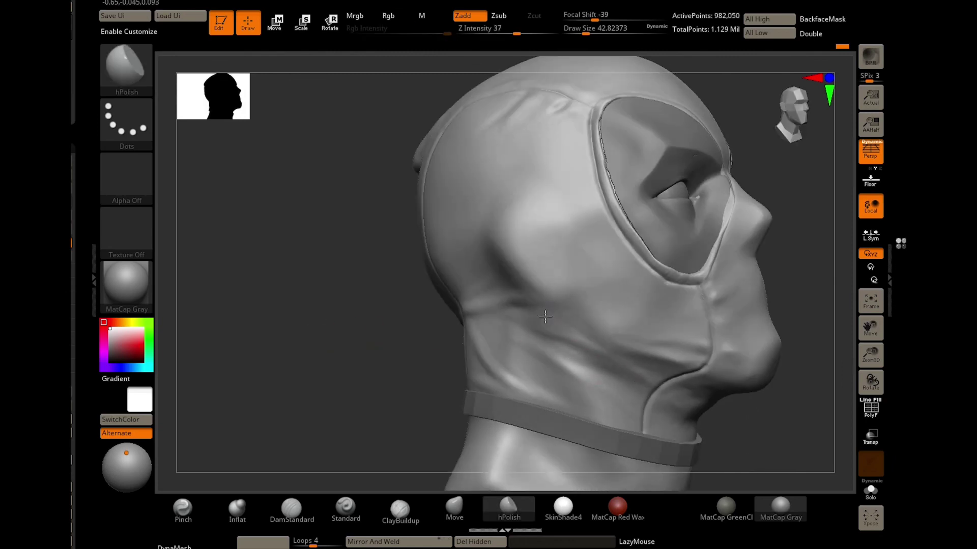
mouse_move(498, 351)
right_down()
mouse_move(320, 373)
mouse_move(330, 336)
mouse_move(545, 302)
right_up()
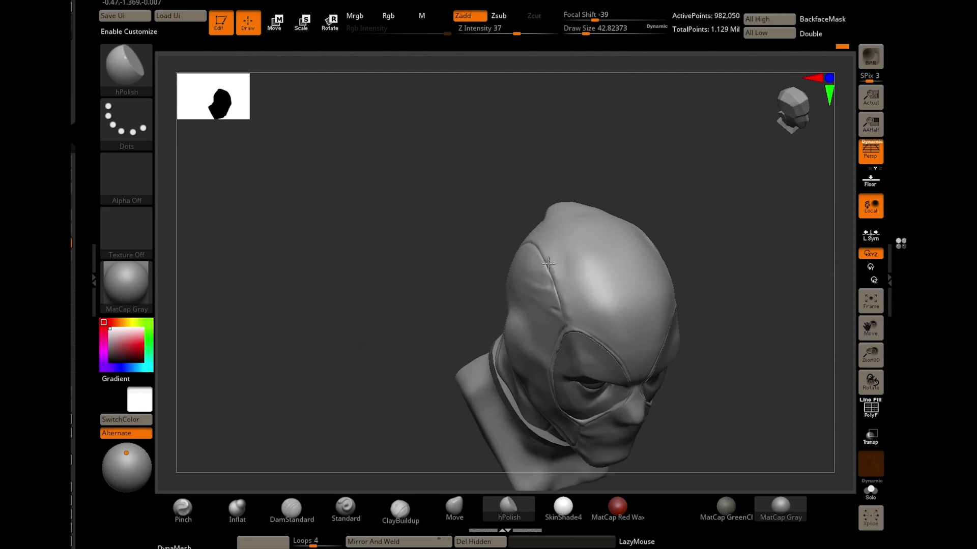
right_drag(379, 260, 656, 290)
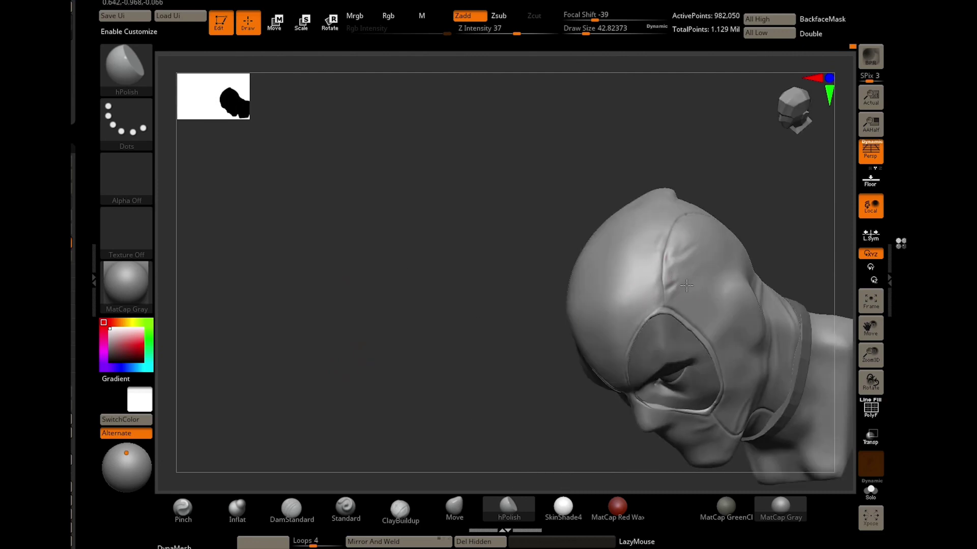
Orbit the bust through front, side and rear views, then select the Pinch brush (B, P, I).
mouse_move(711, 263)
right_down()
mouse_move(334, 327)
mouse_move(368, 355)
mouse_move(406, 241)
right_up()
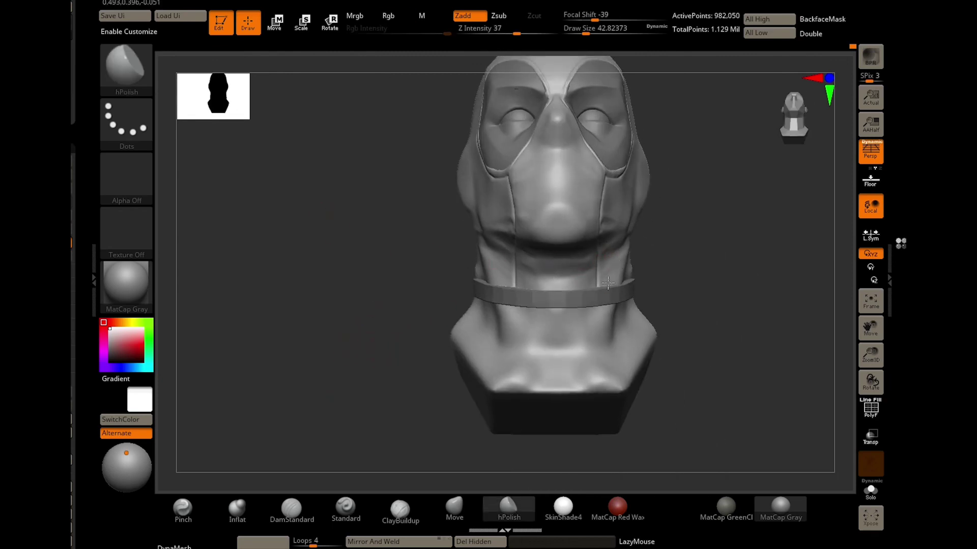
right_drag(607, 283, 555, 268)
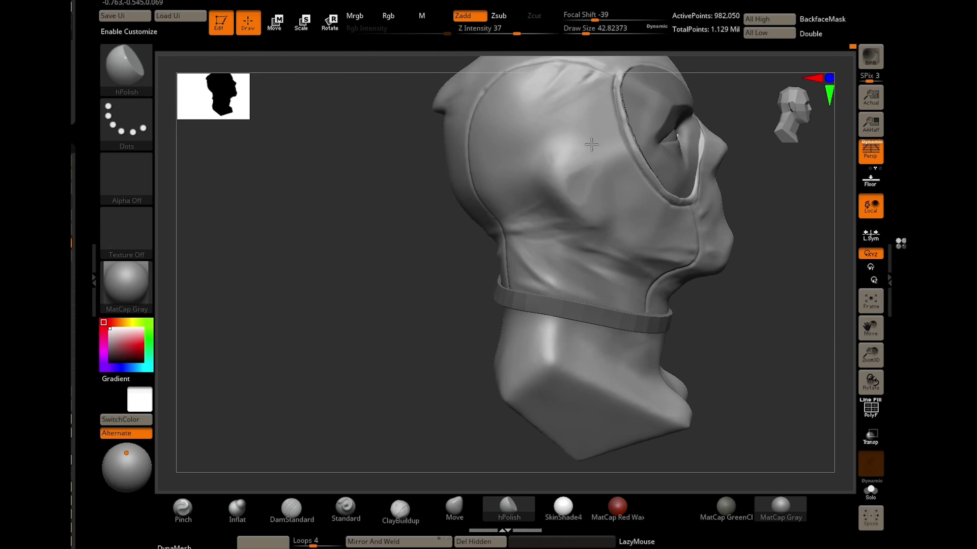
mouse_move(584, 111)
right_down()
mouse_move(342, 303)
mouse_move(560, 209)
right_up()
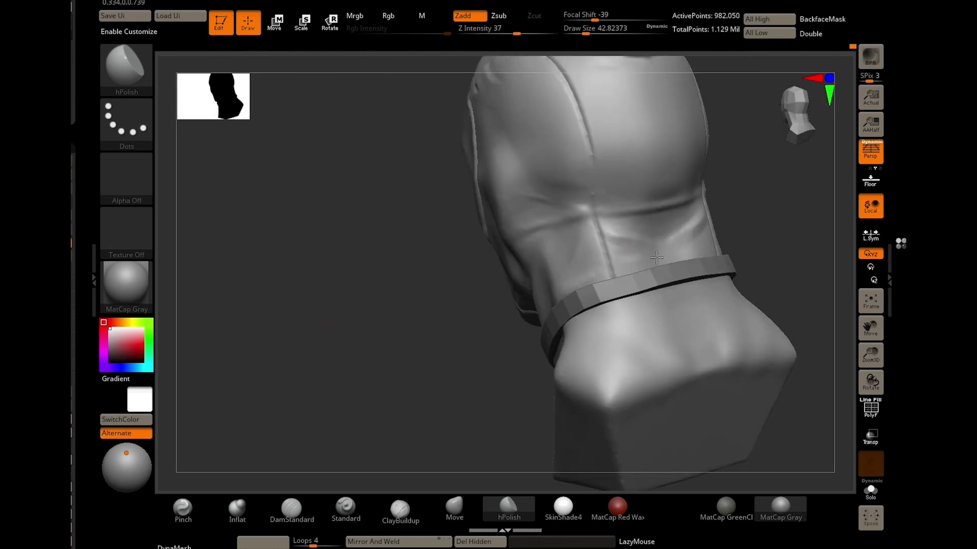
mouse_move(562, 284)
right_down()
mouse_move(220, 303)
mouse_move(278, 290)
right_up()
key(b)
key(p)
key(i)
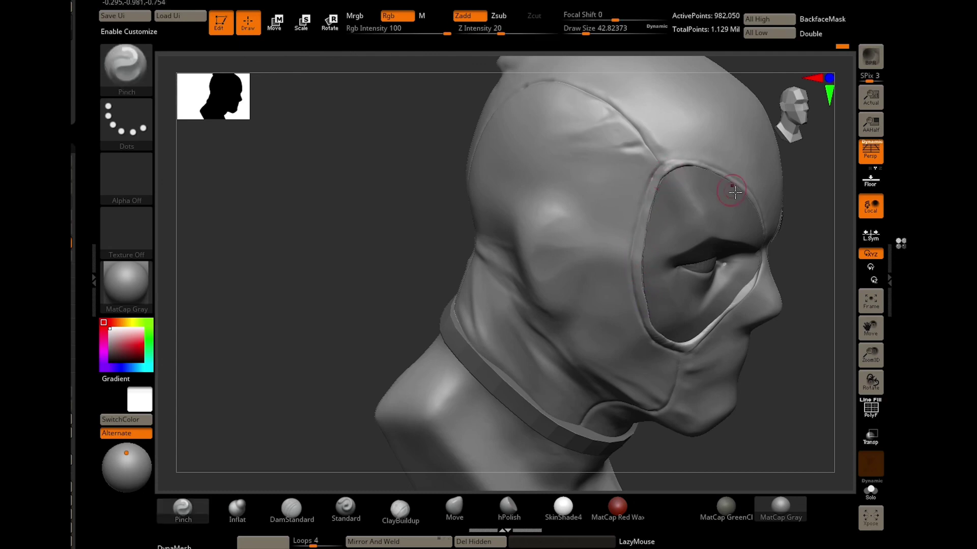
Carve a DamStandard crease along the mask edge beside the nose.
right_drag(734, 192, 610, 213)
click(399, 508)
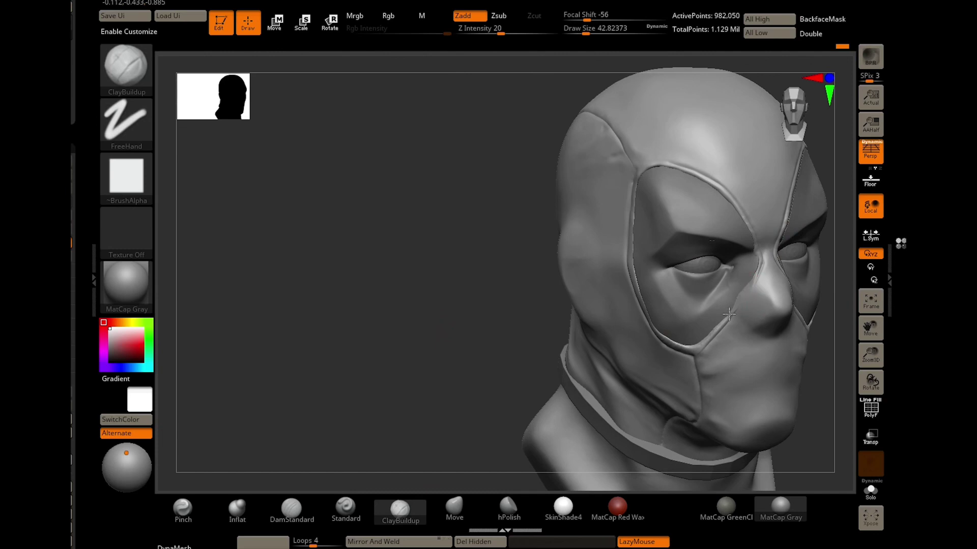
key(b)
key(d)
key(s)
drag(757, 271, 707, 348)
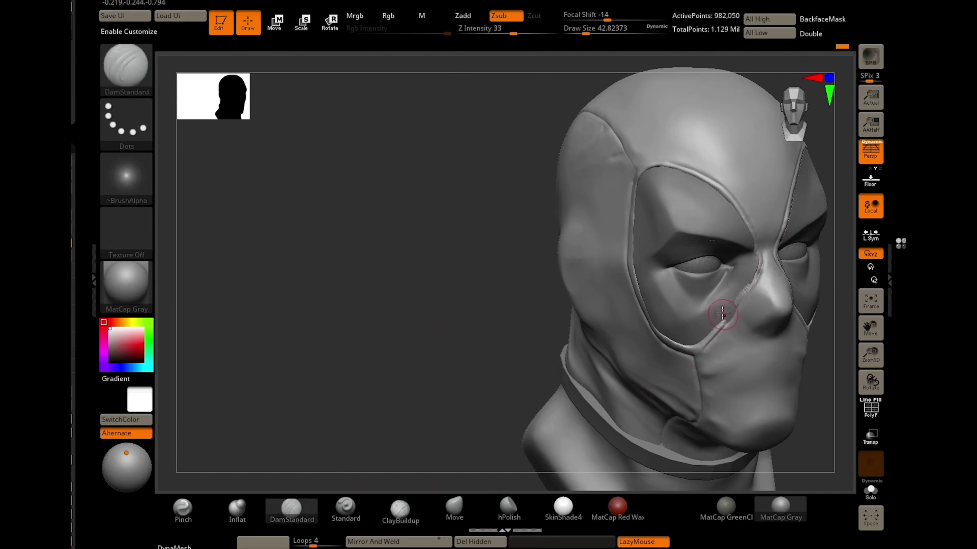
Subdivide the bust to about 3.9 million points.
click(237, 509)
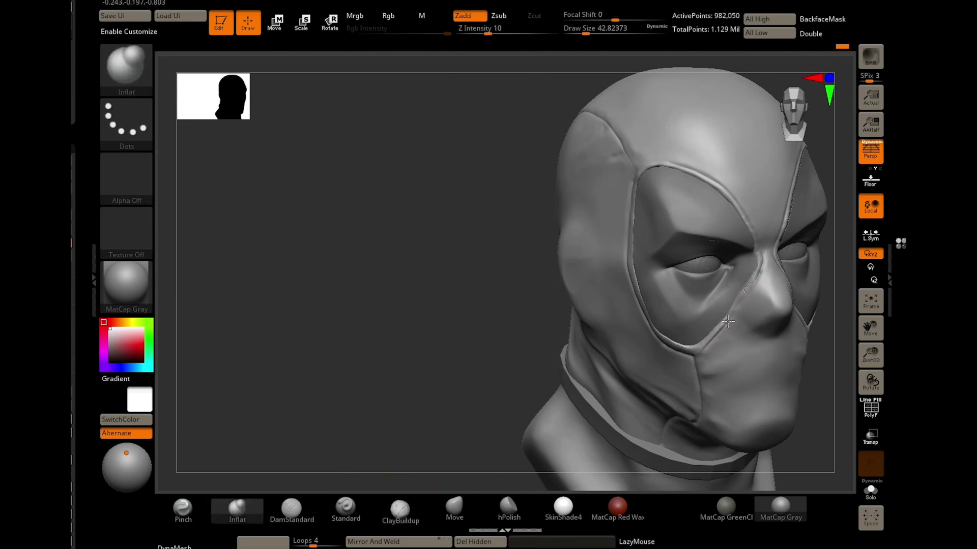
mouse_move(743, 298)
right_down()
mouse_move(406, 327)
mouse_move(427, 309)
mouse_move(299, 316)
mouse_move(507, 332)
right_up()
key(ctrl+d)
Select Pinch and orbit around the bust to check the mask seams.
click(183, 509)
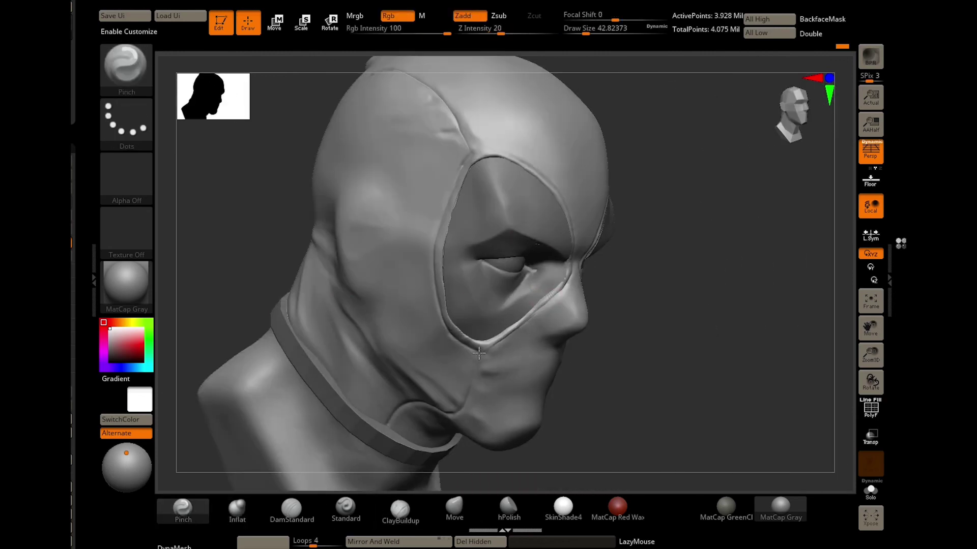
right_drag(446, 222, 564, 240)
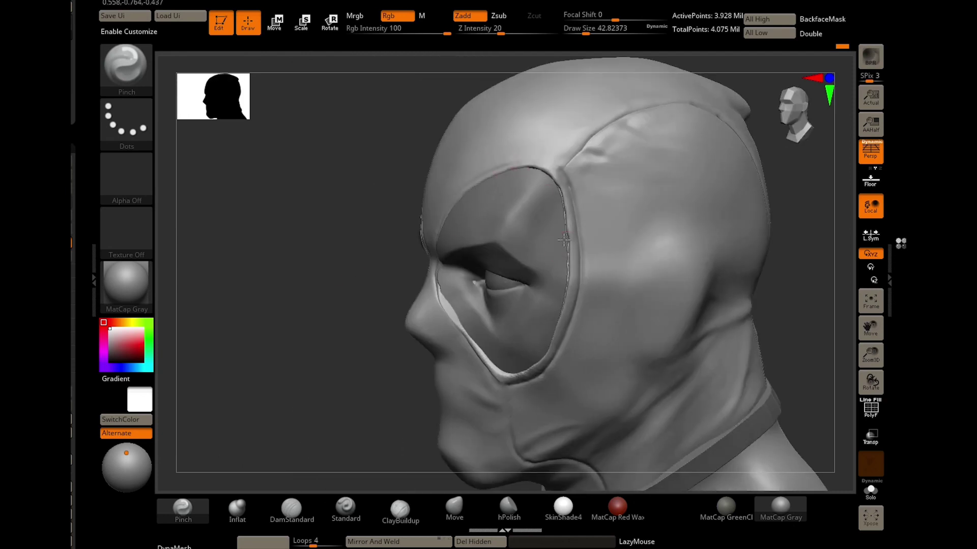
mouse_move(567, 290)
right_down()
mouse_move(255, 367)
mouse_move(459, 265)
right_up()
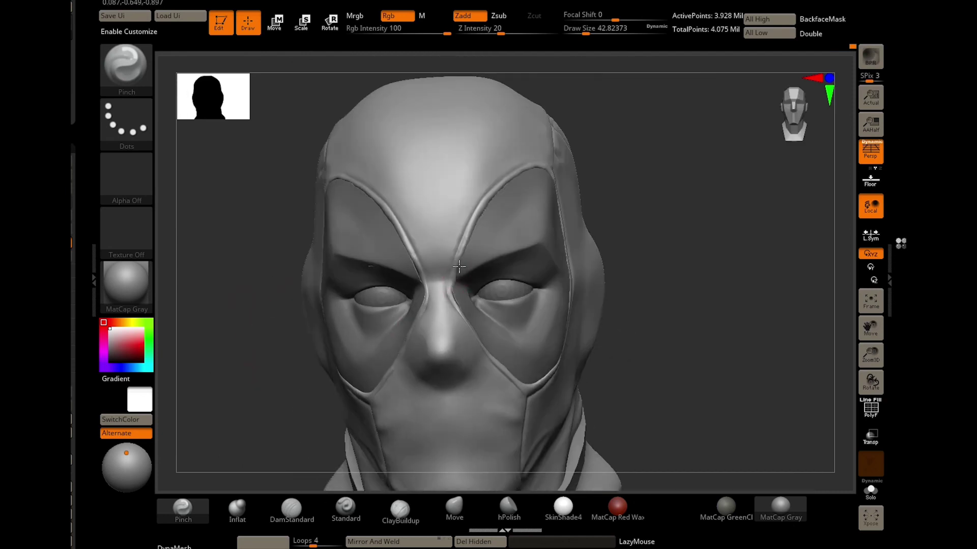
alt+right_drag(231, 375, 311, 341)
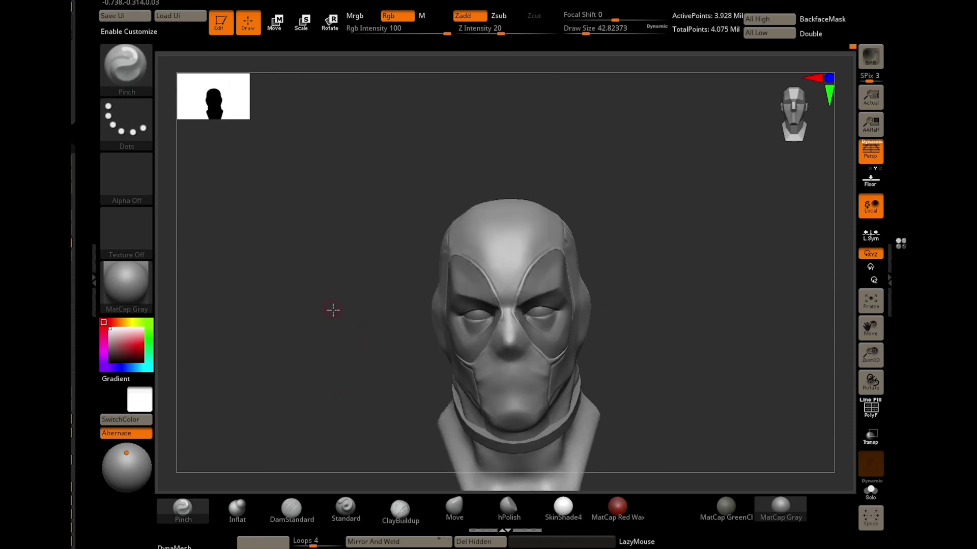
drag(386, 319, 402, 305)
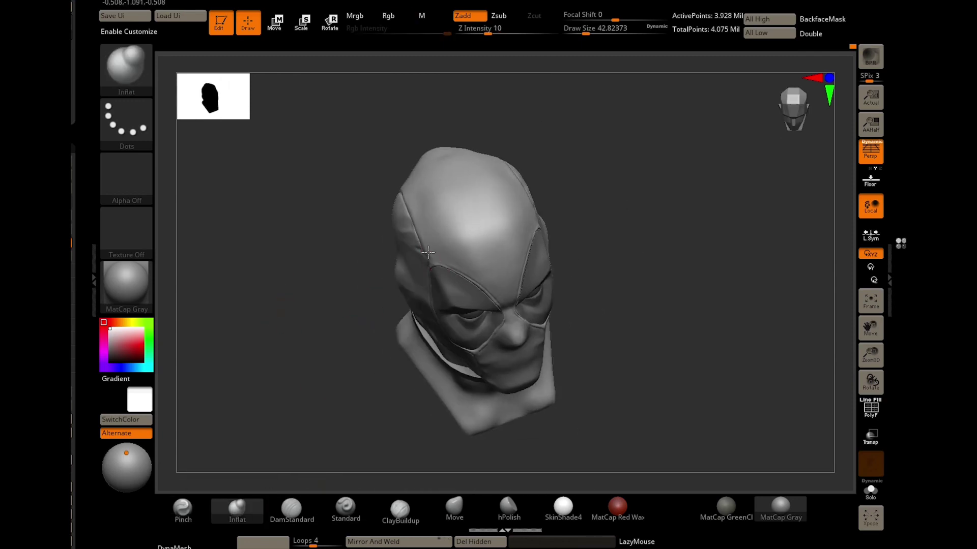
drag(302, 227, 341, 232)
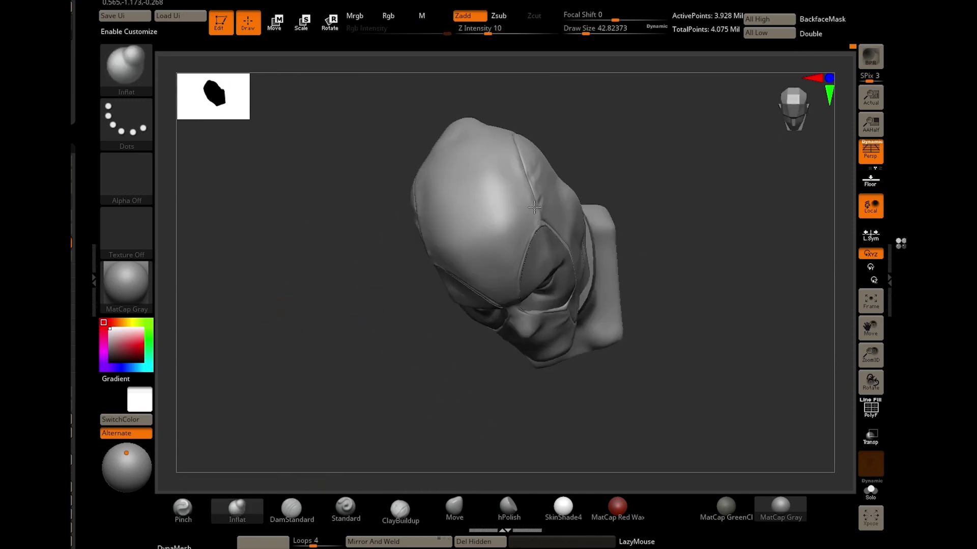
mouse_move(518, 155)
mouse_down()
mouse_move(305, 181)
mouse_move(386, 203)
mouse_up()
click(183, 508)
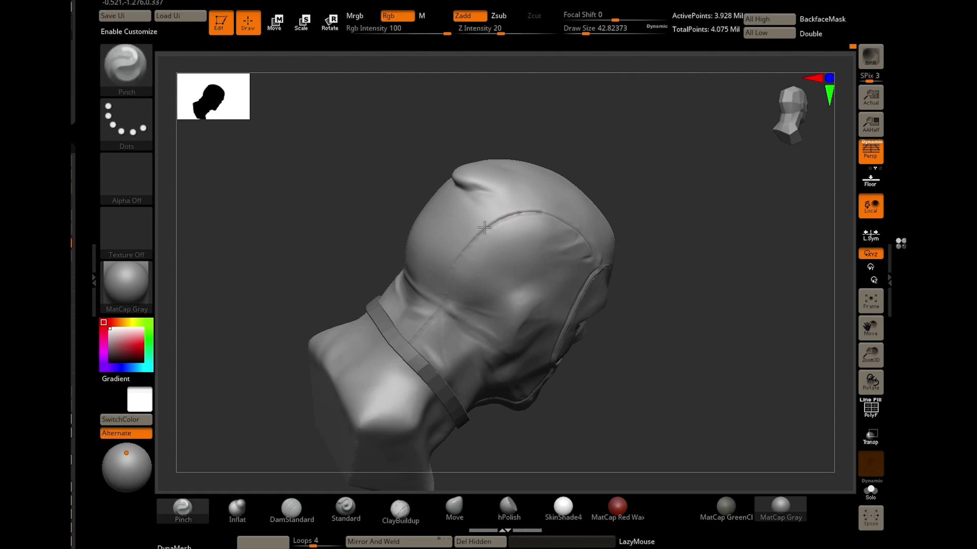
drag(426, 325, 433, 151)
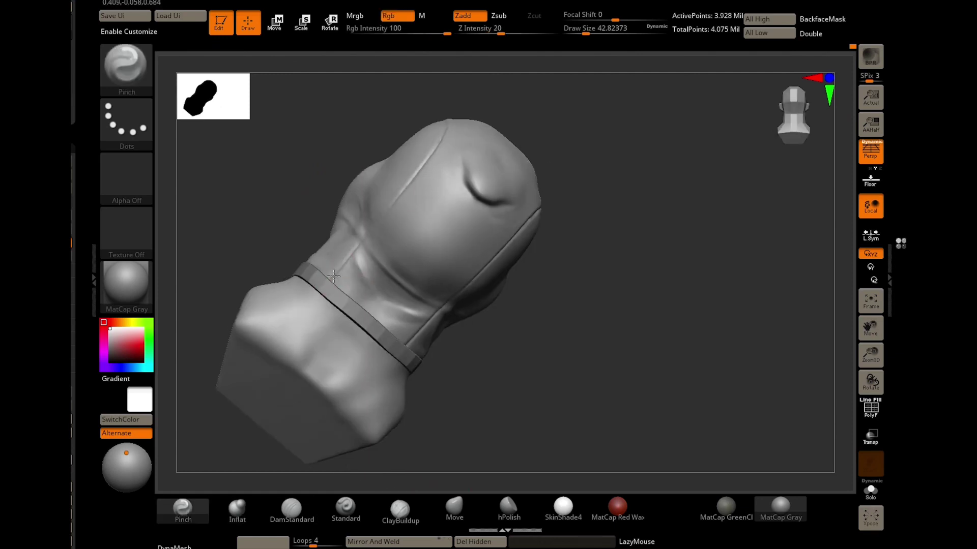
mouse_move(631, 300)
mouse_down()
mouse_move(600, 229)
mouse_move(577, 264)
mouse_up()
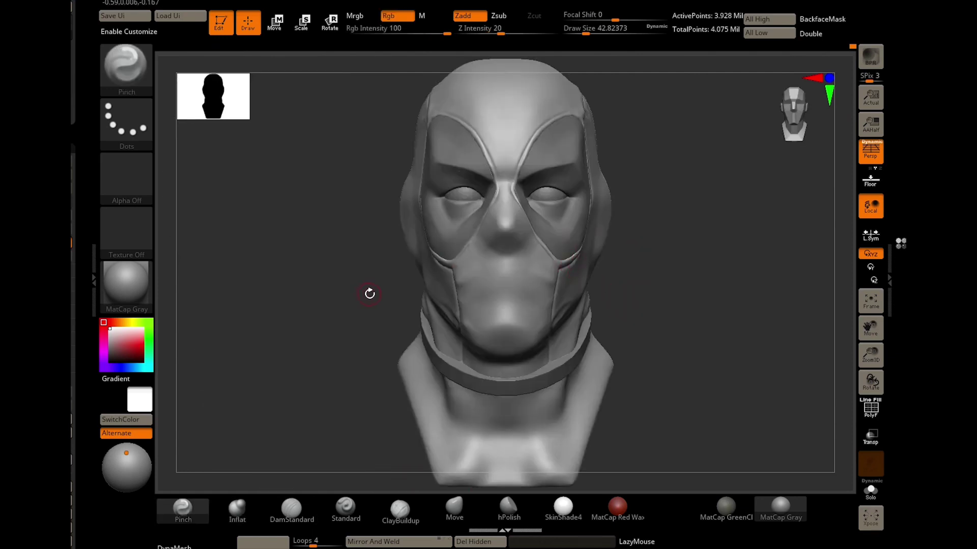
Save the ZTool, overwriting the existing file.
key(shift)
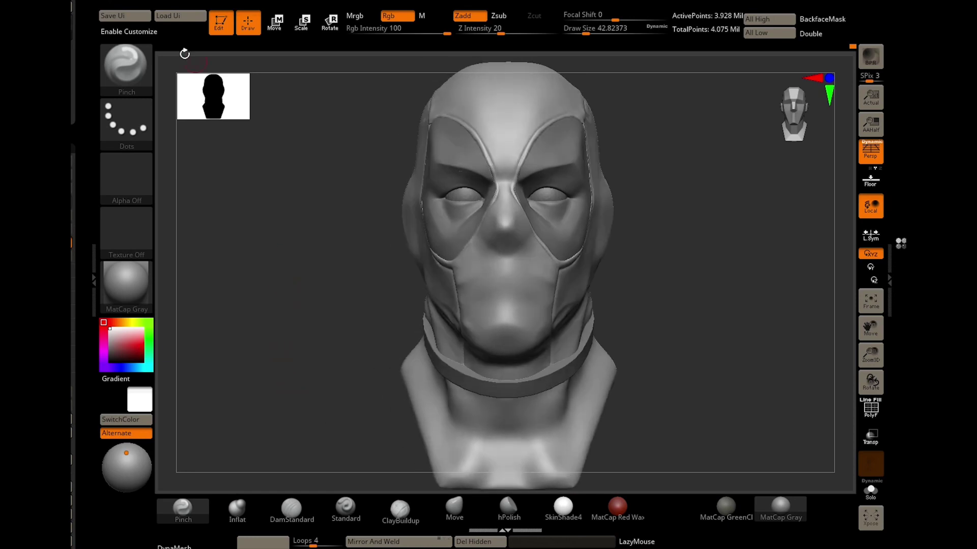
click(198, 3)
click(300, 12)
click(679, 334)
click(520, 270)
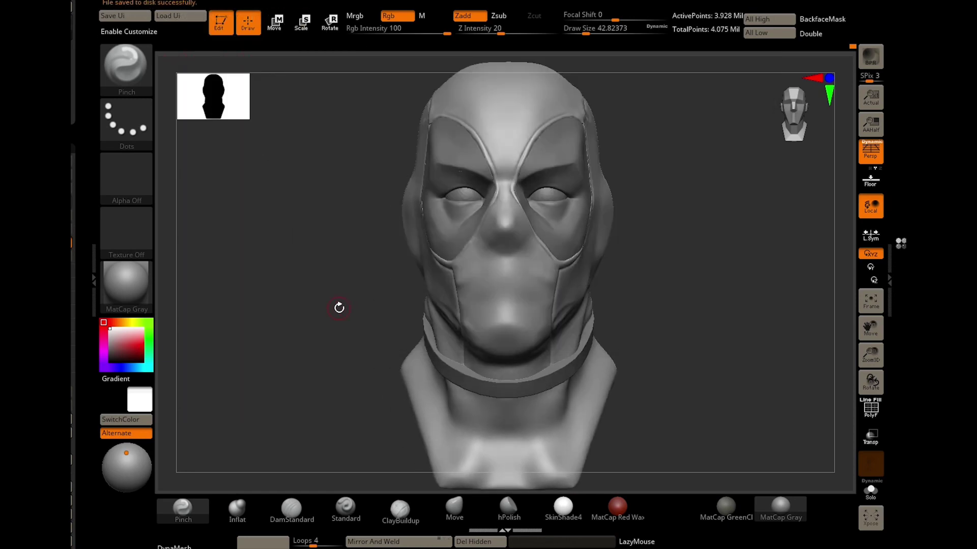
Zoom in on the eyes and make the Extract4 eye-patch subtool active.
mouse_move(339, 307)
mouse_down()
mouse_move(314, 299)
mouse_move(603, 207)
mouse_up()
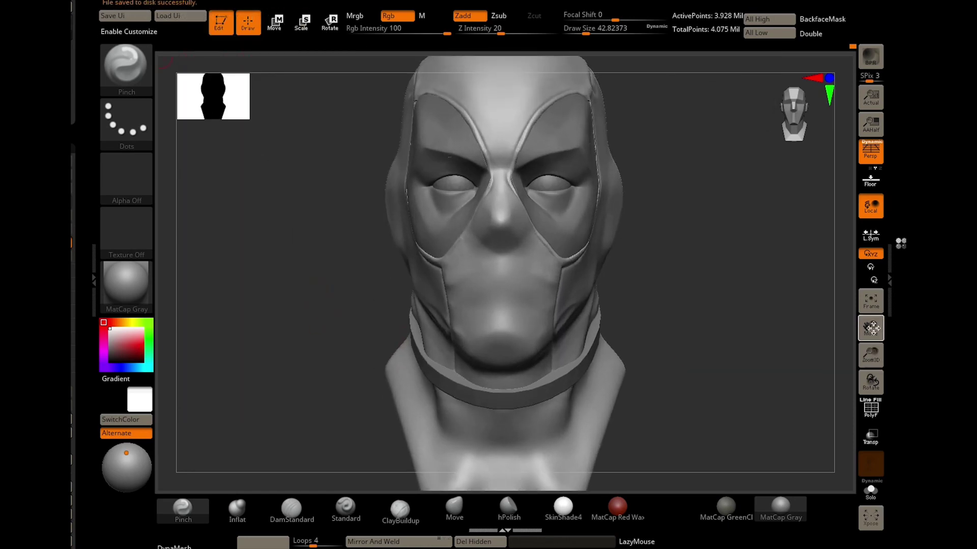
mouse_move(608, 243)
alt+mouse_down()
mouse_move(215, 352)
mouse_move(203, 289)
alt+mouse_up()
alt+click(437, 356)
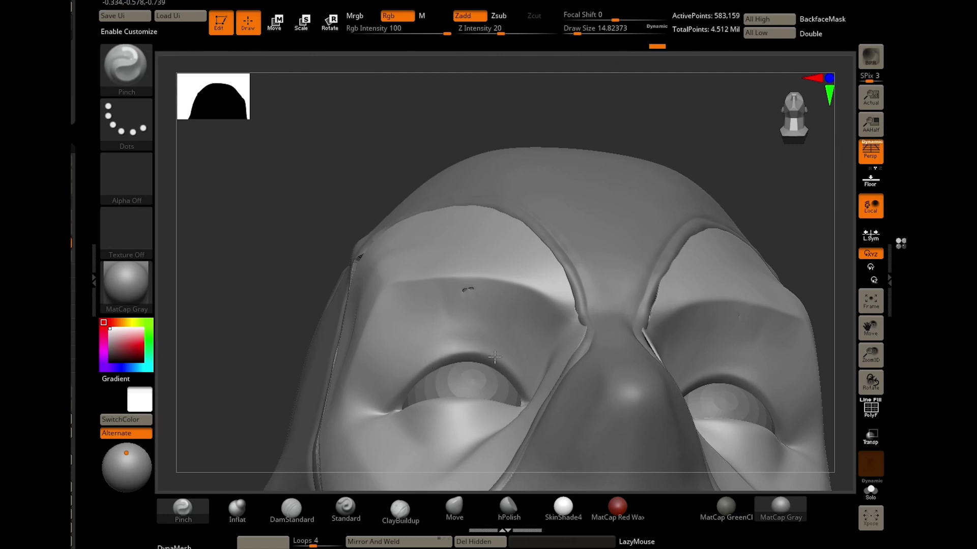
drag(431, 361, 415, 400)
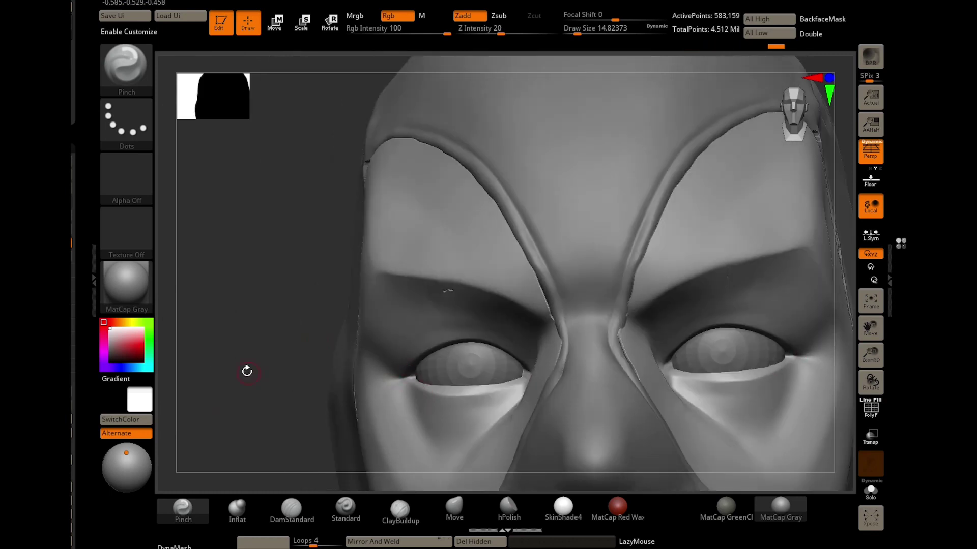
Select hPolish and inspect the eye patches in Solo mode.
key(b)
key(h)
key(p)
key(ctrl+shift+s)
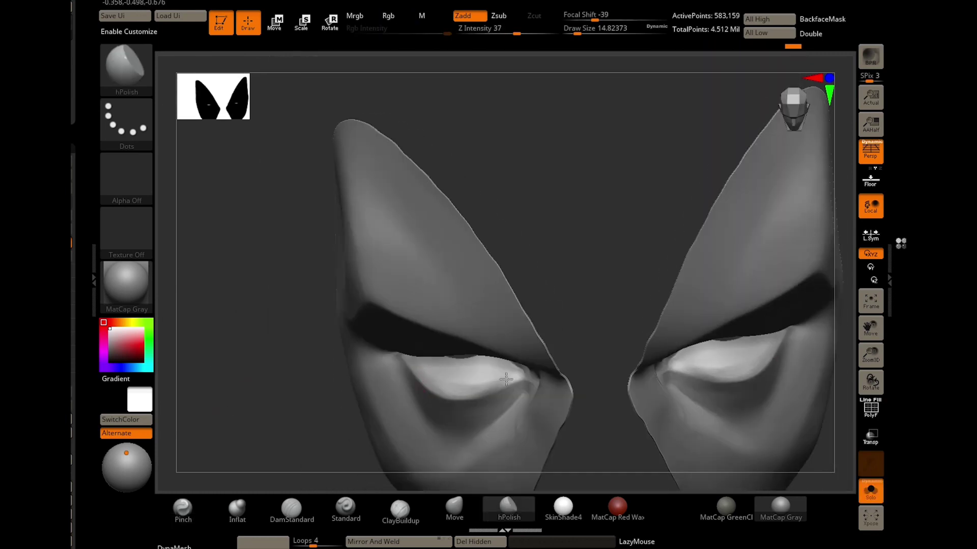
right_drag(467, 390, 358, 304)
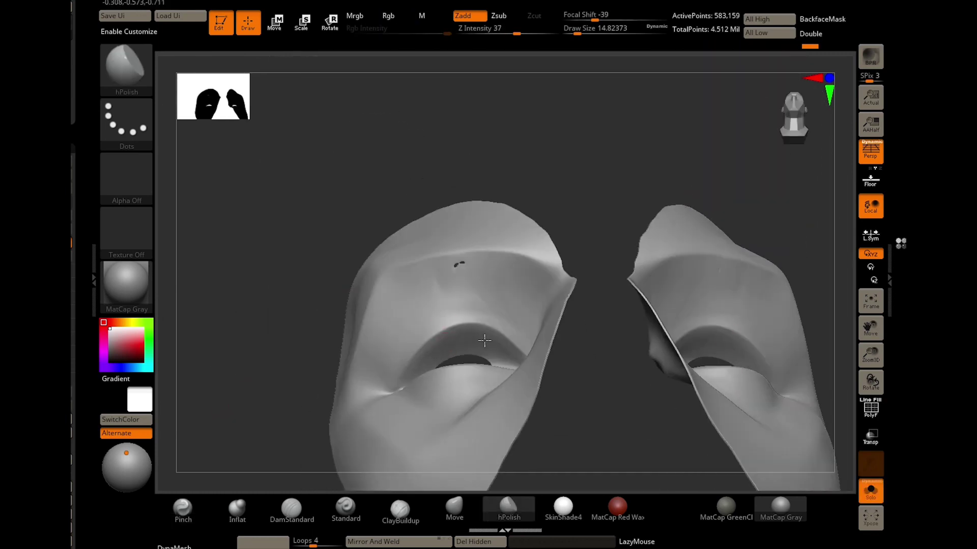
right_drag(484, 341, 676, 447)
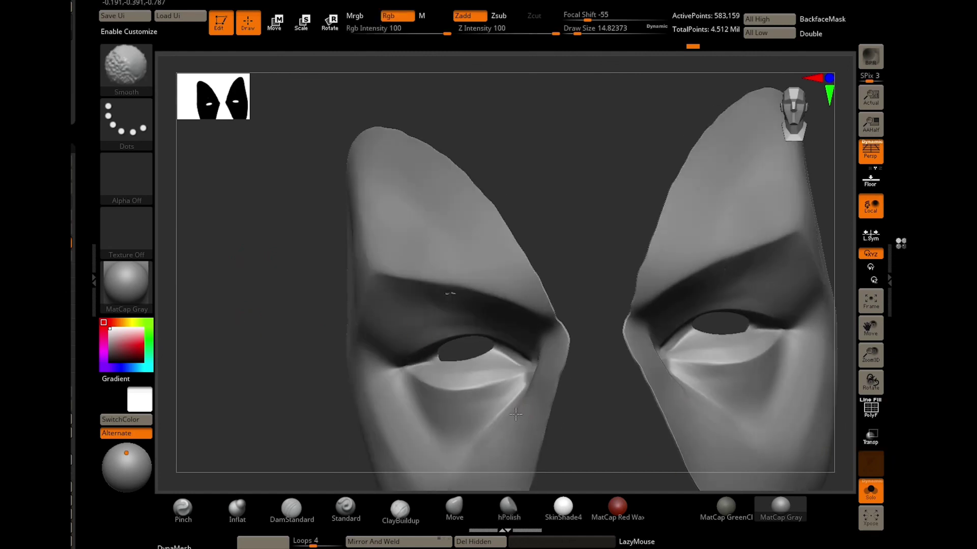
Turn Solo off and subdivide the eye patches to 2.332 million points.
click(870, 490)
mouse_move(839, 346)
alt+right_down()
mouse_move(839, 291)
mouse_move(288, 401)
alt+right_up()
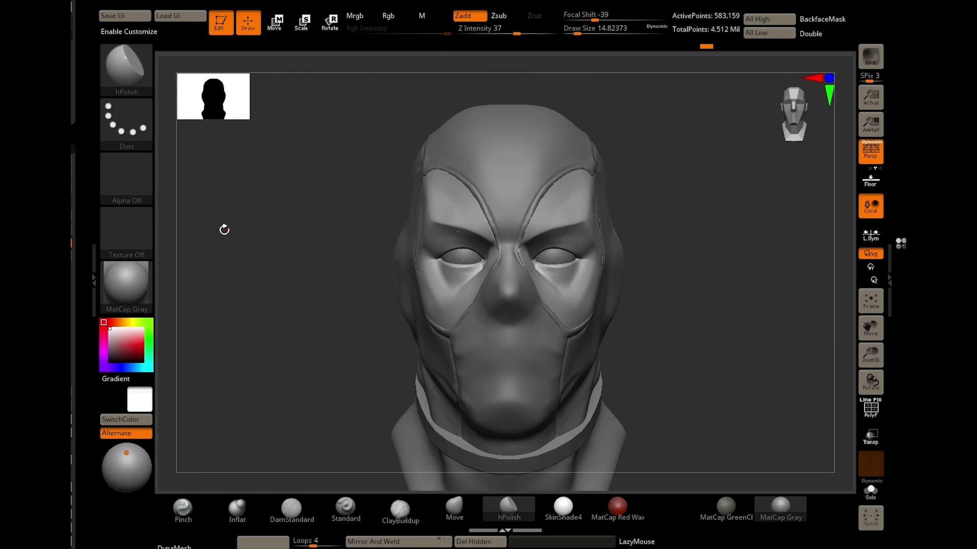
key(ctrl+d)
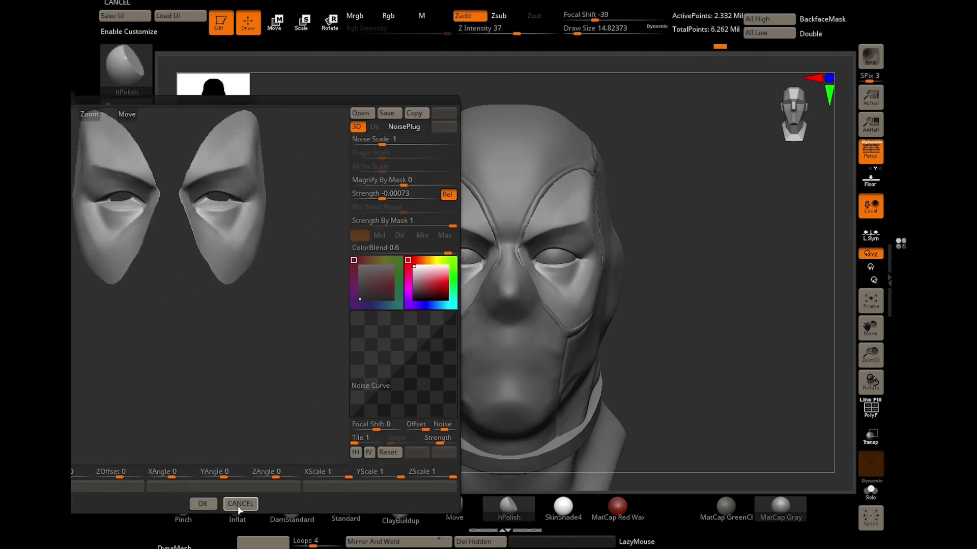
Apply Noise29 to the eye patches at a finer scale with ColorBlend 0.
click(239, 505)
key(comma)
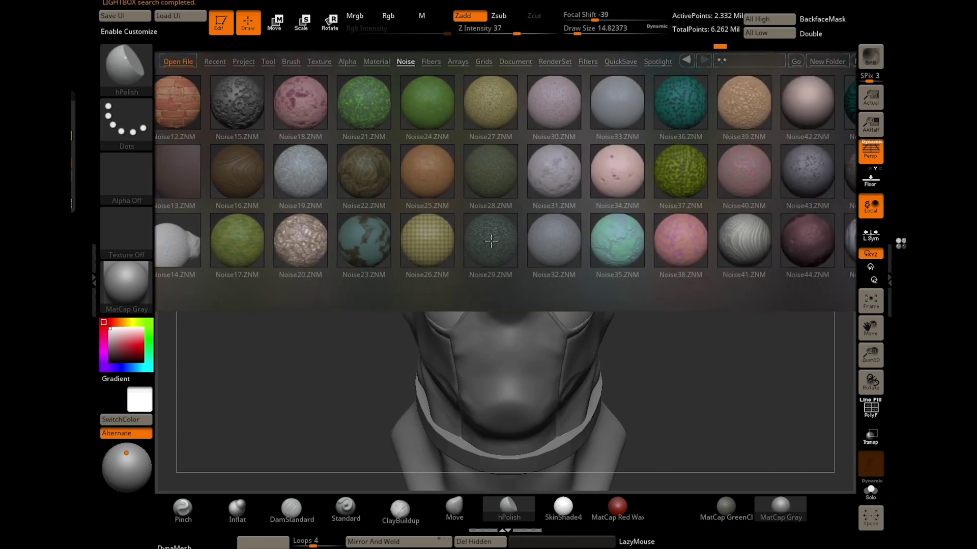
double_click(491, 241)
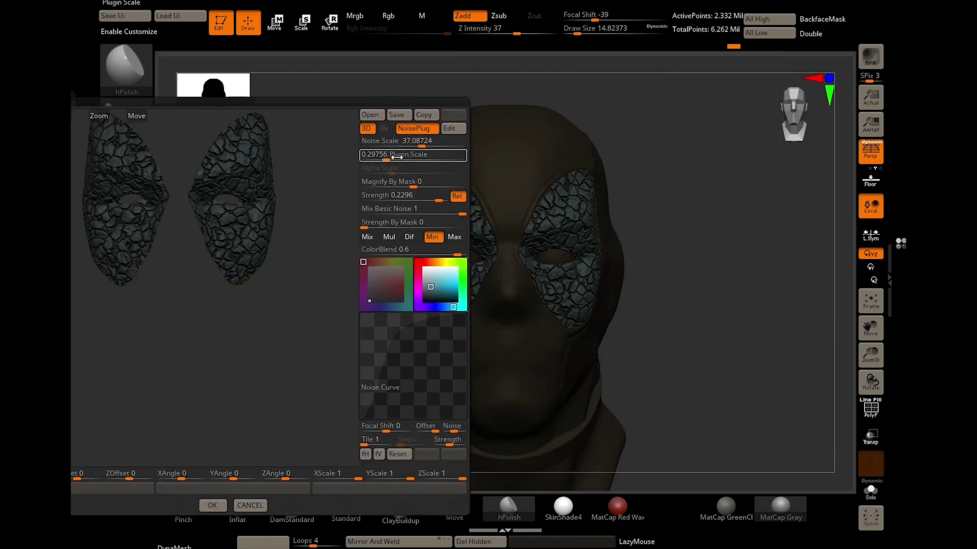
drag(396, 157, 375, 158)
click(387, 249)
text(0)
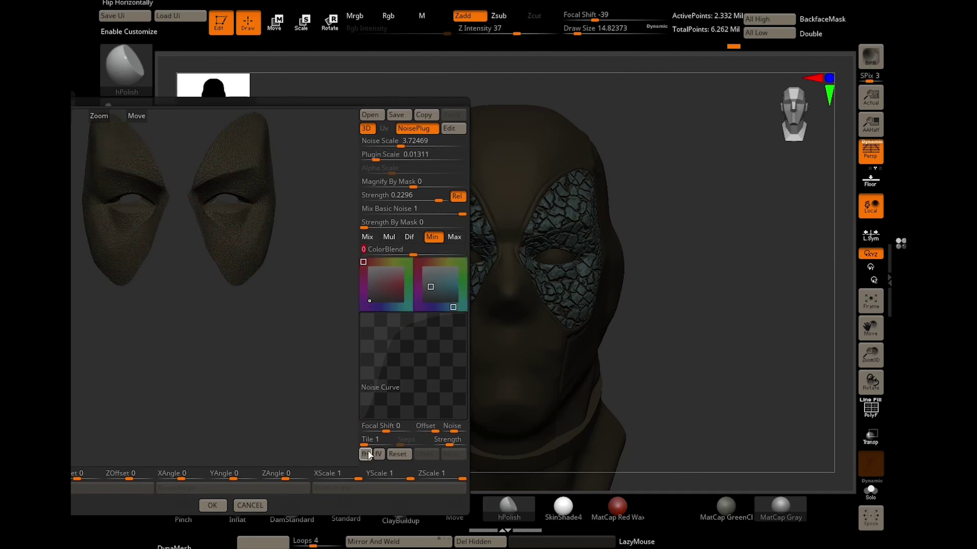
click(212, 505)
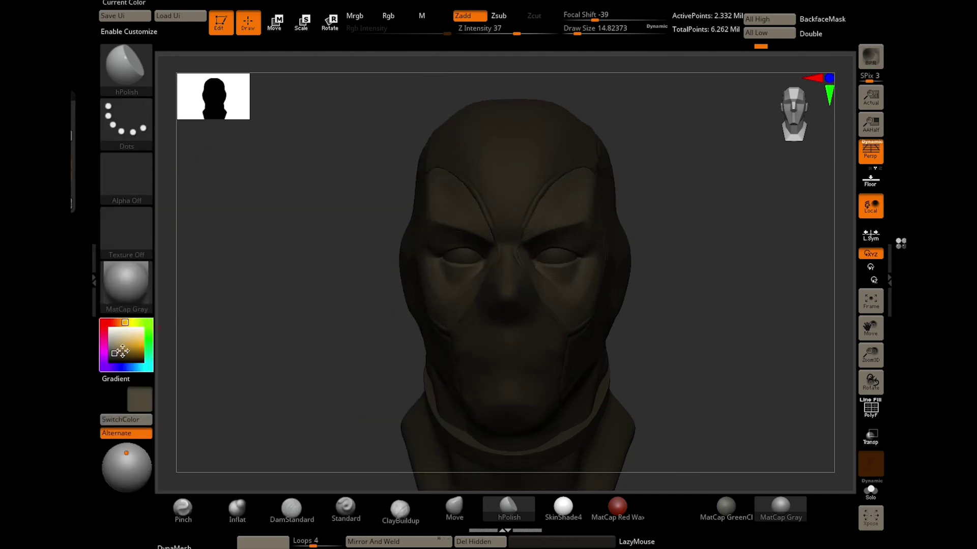
Set the main colour to black and render the model with BasicMaterial2.
drag(121, 351, 109, 360)
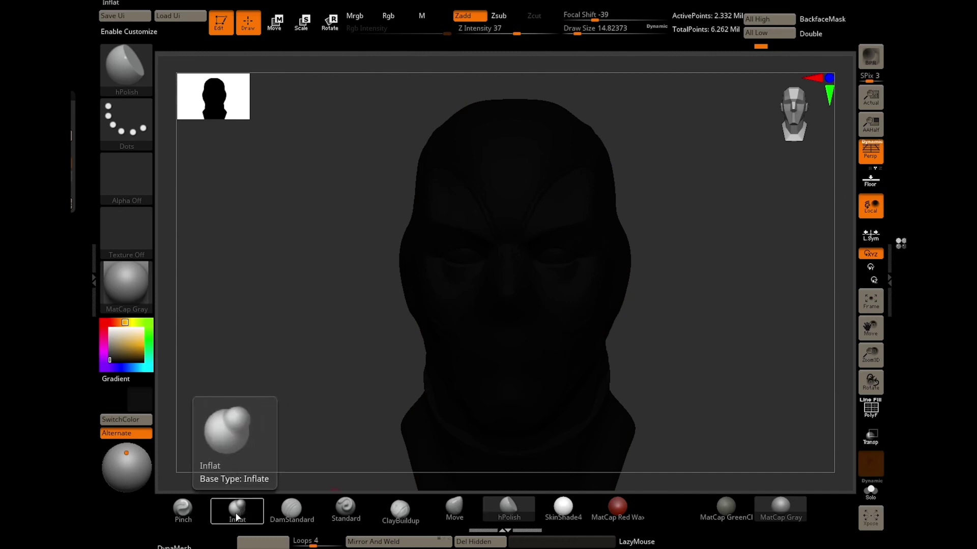
click(127, 285)
click(250, 437)
click(136, 288)
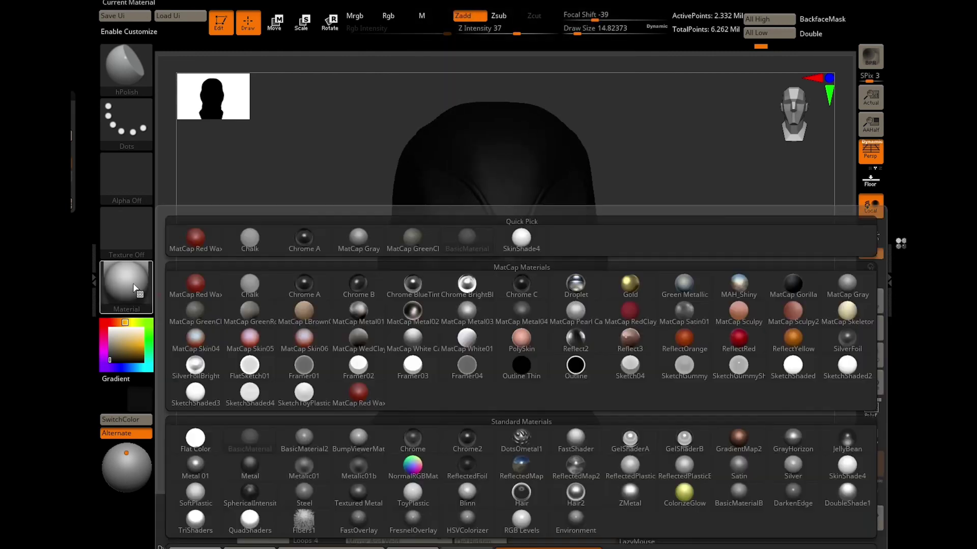
click(304, 437)
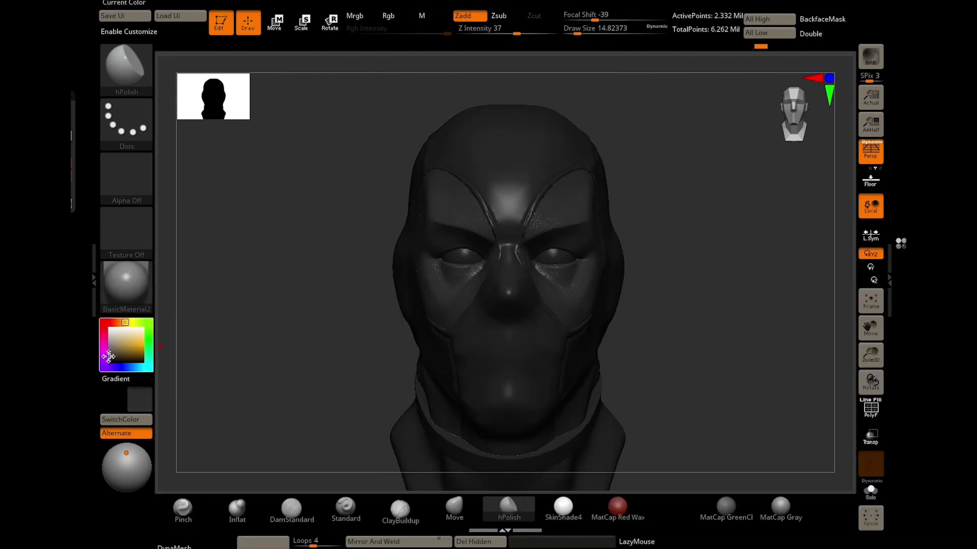
drag(273, 353, 278, 222)
Fill the eye patches black with Mrgb, then make the Deadpool_bust subtool active.
click(454, 506)
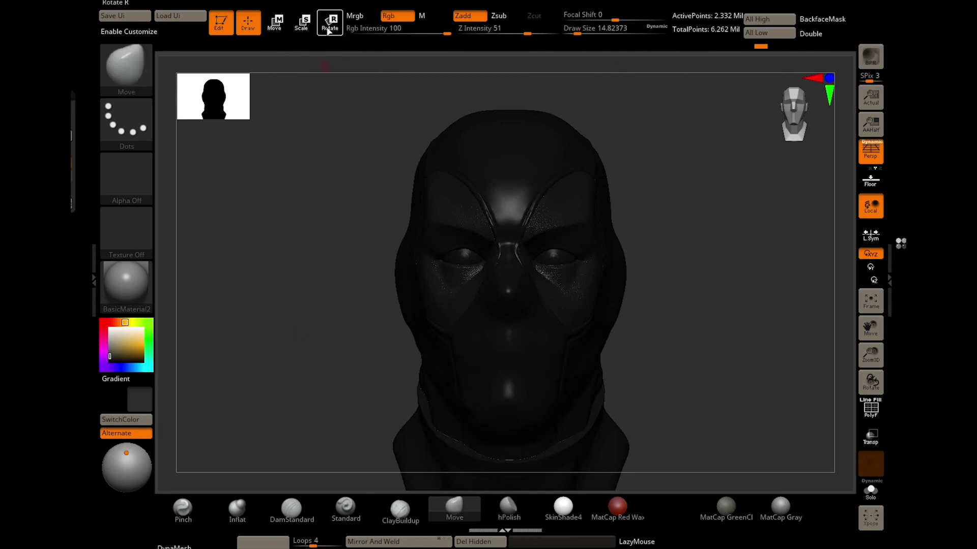
click(355, 15)
click(200, 231)
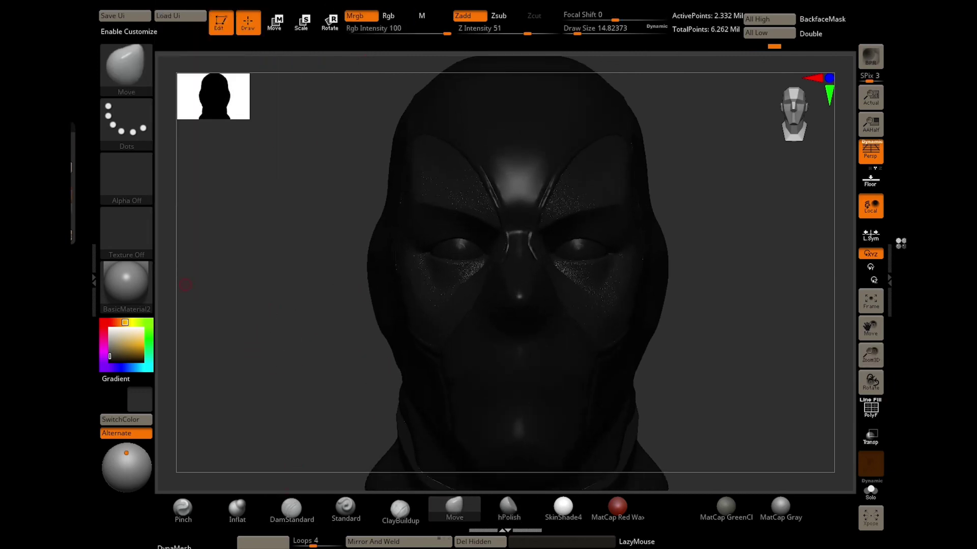
click(110, 329)
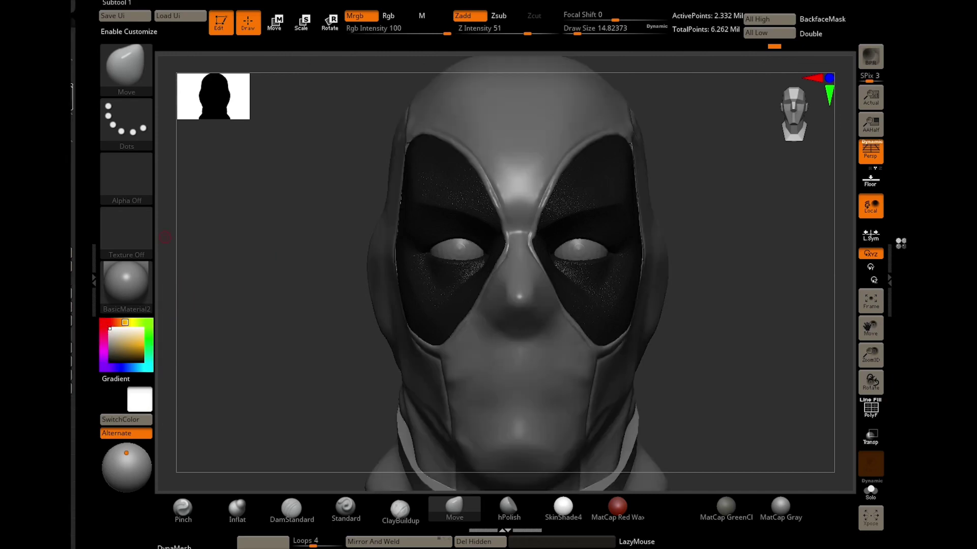
alt+click(241, 262)
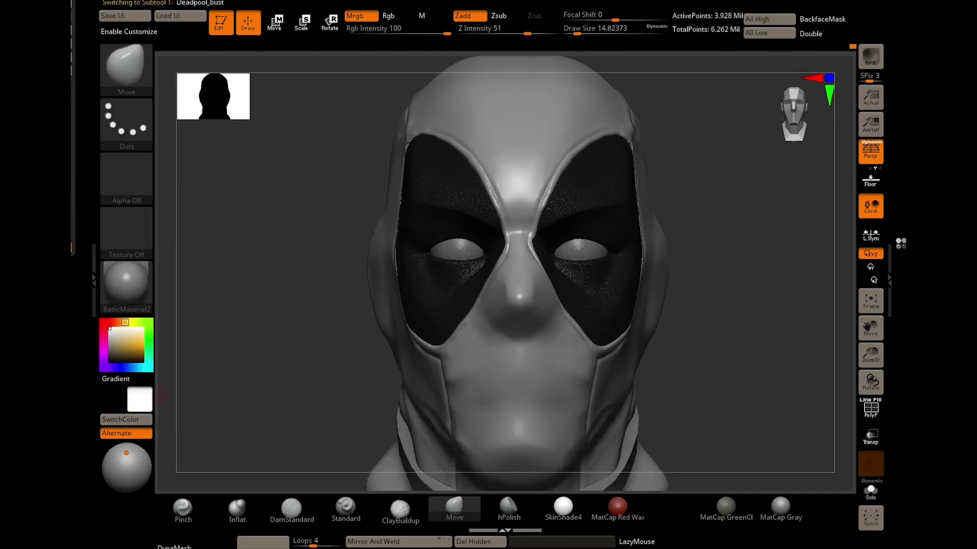
Apply Noise32 to the bust with reduced scale and ColorBlend 0, then reset colour to white.
click(73, 168)
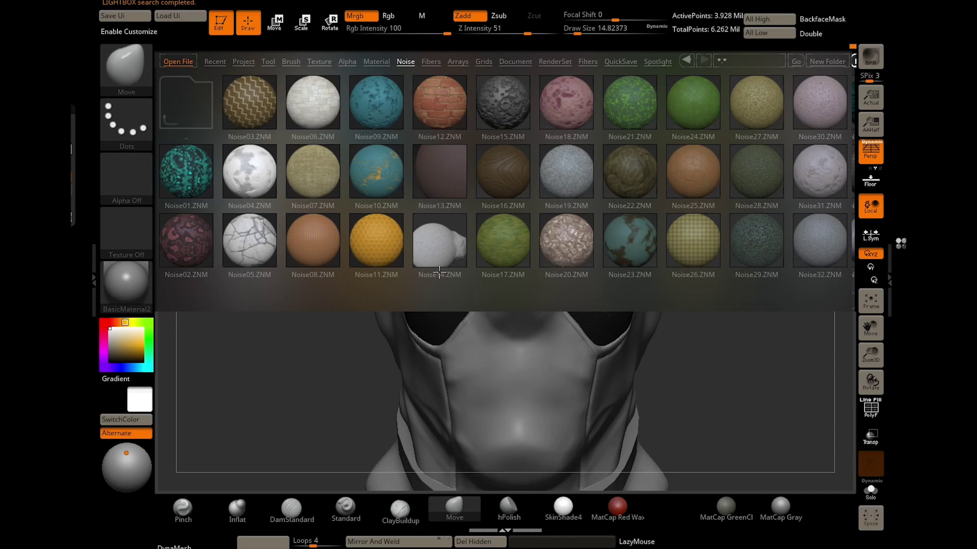
drag(450, 282, 368, 285)
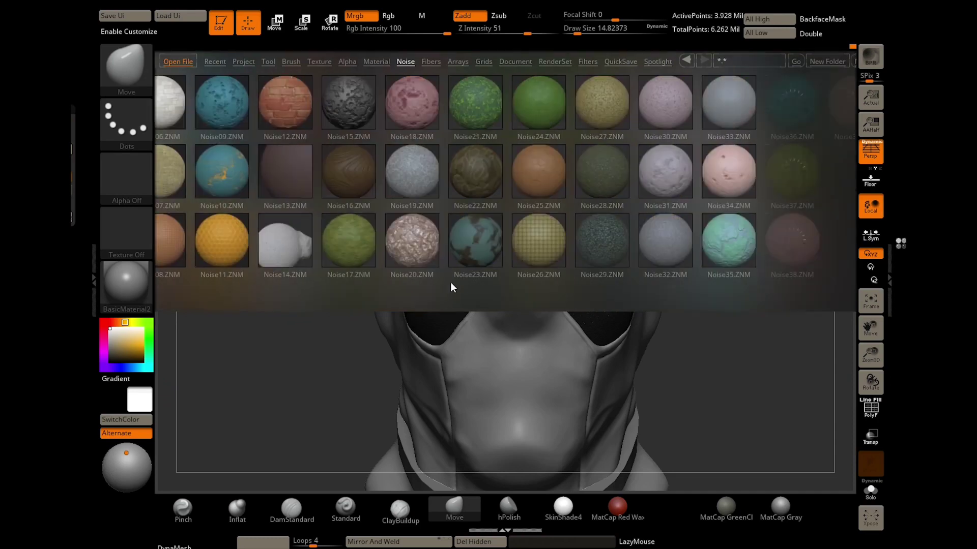
double_click(417, 244)
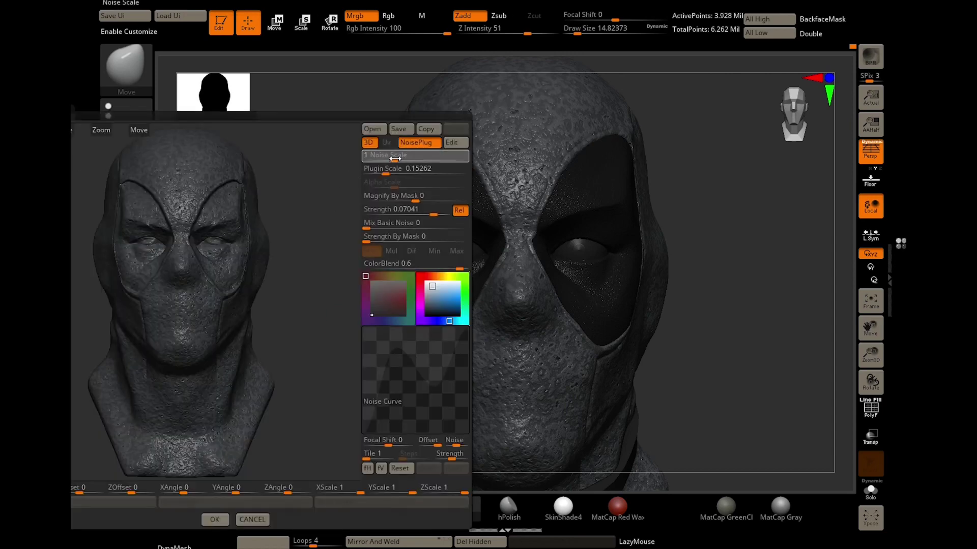
drag(394, 156, 387, 156)
click(382, 169)
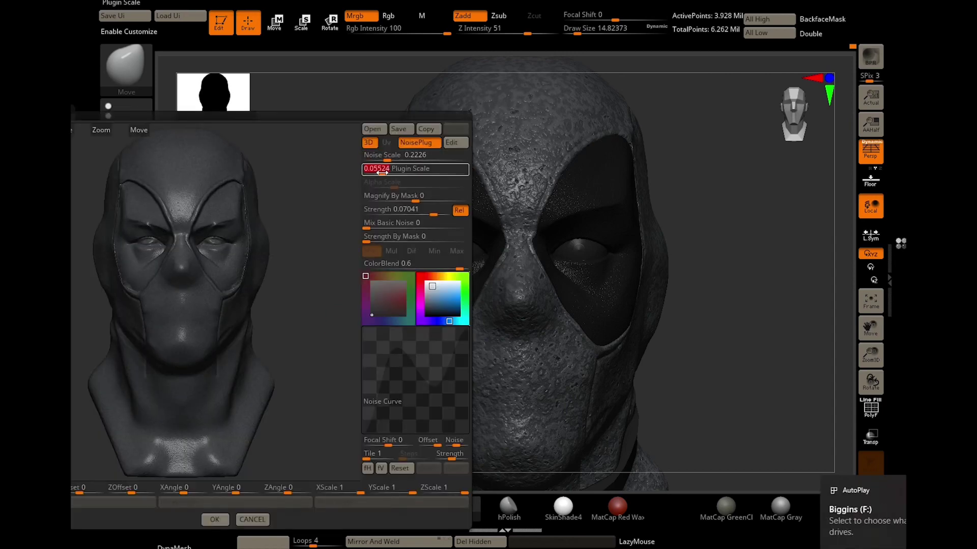
drag(407, 265, 217, 511)
click(215, 518)
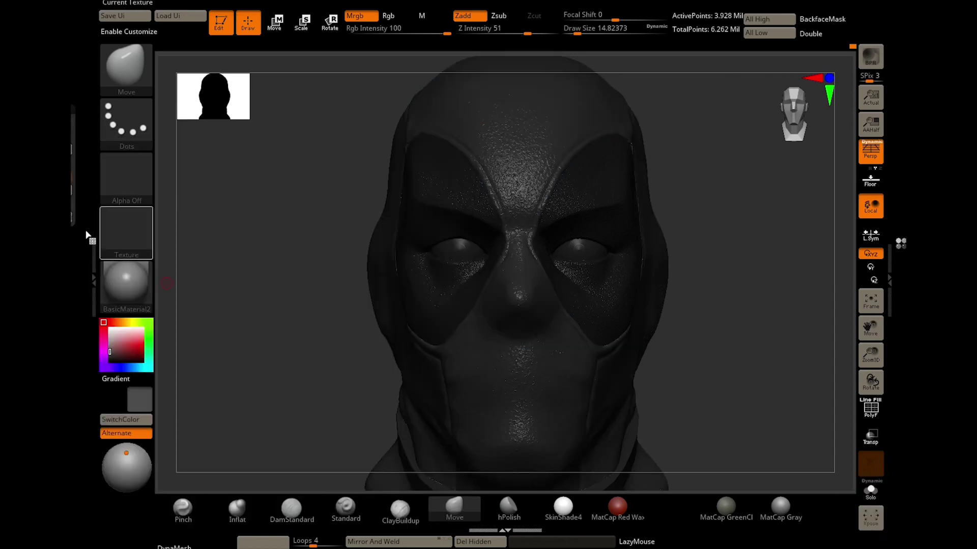
click(110, 328)
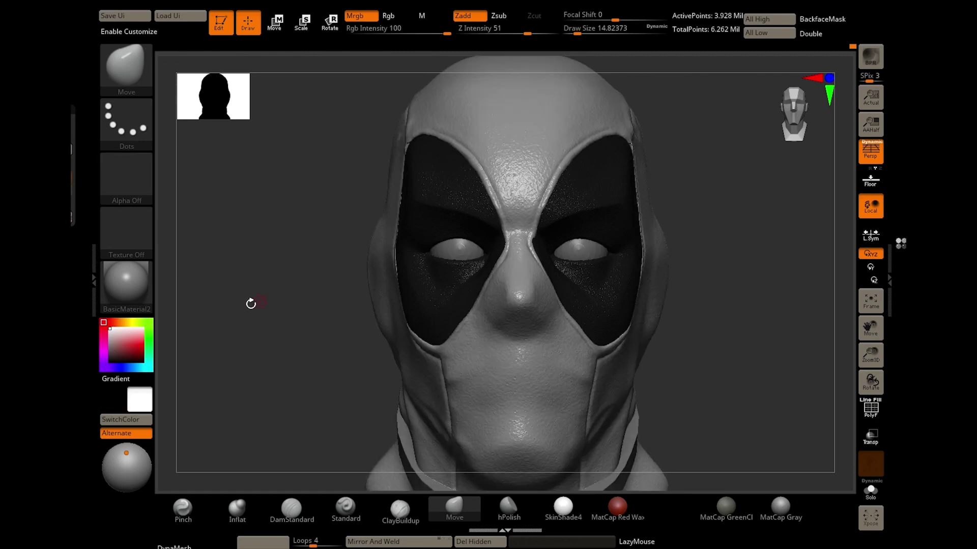
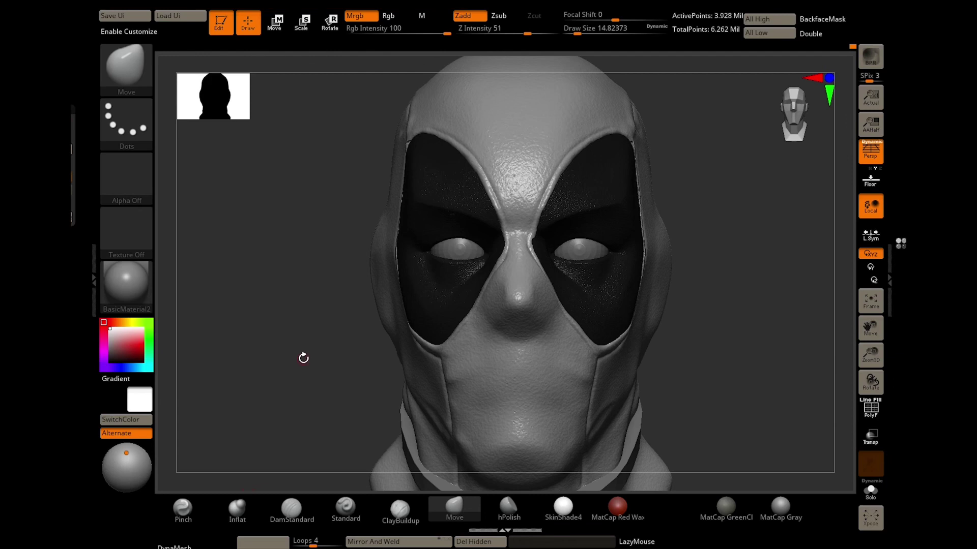
Pick a red colour and switch the head to BasicMaterial.
drag(109, 329, 128, 346)
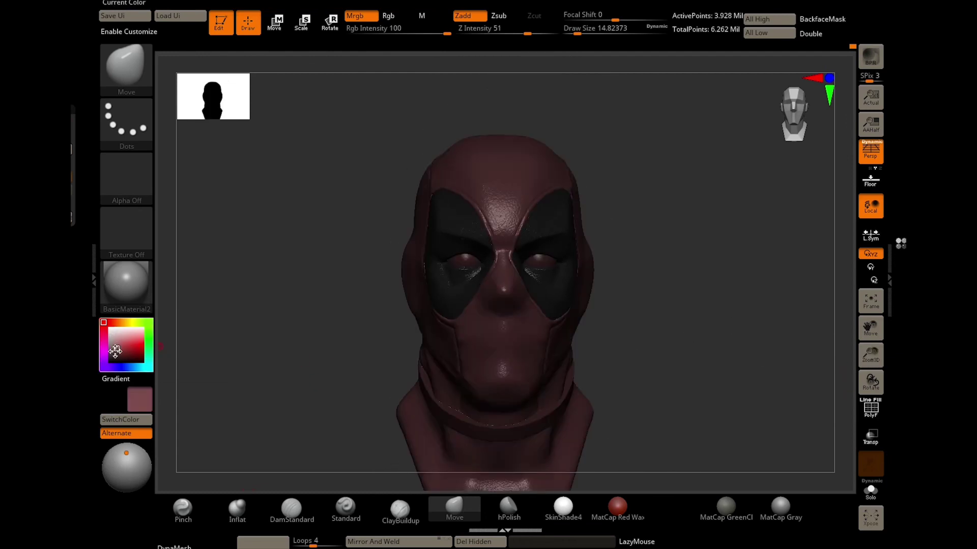
click(126, 282)
click(250, 437)
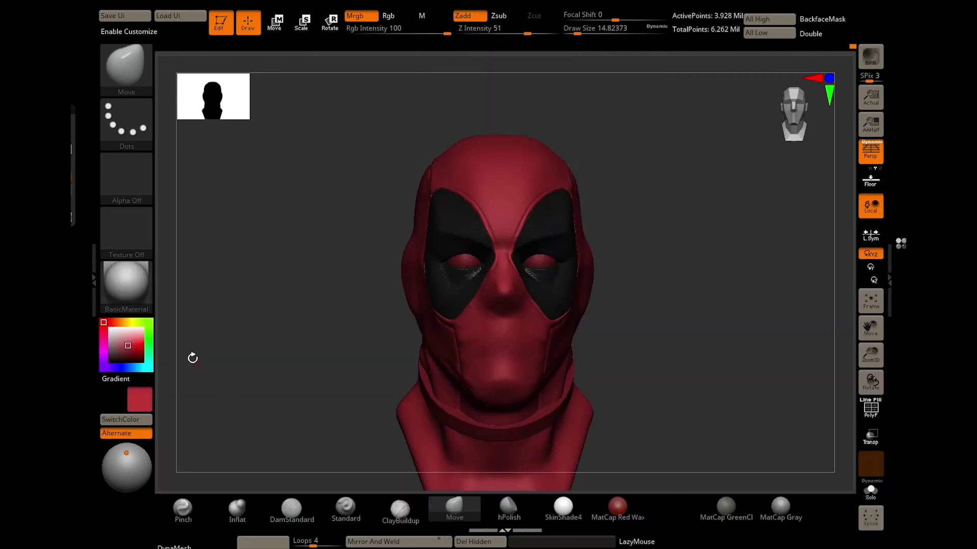
Darken the red, FillObject the whole head with it, and select the eye piece.
drag(129, 342, 134, 347)
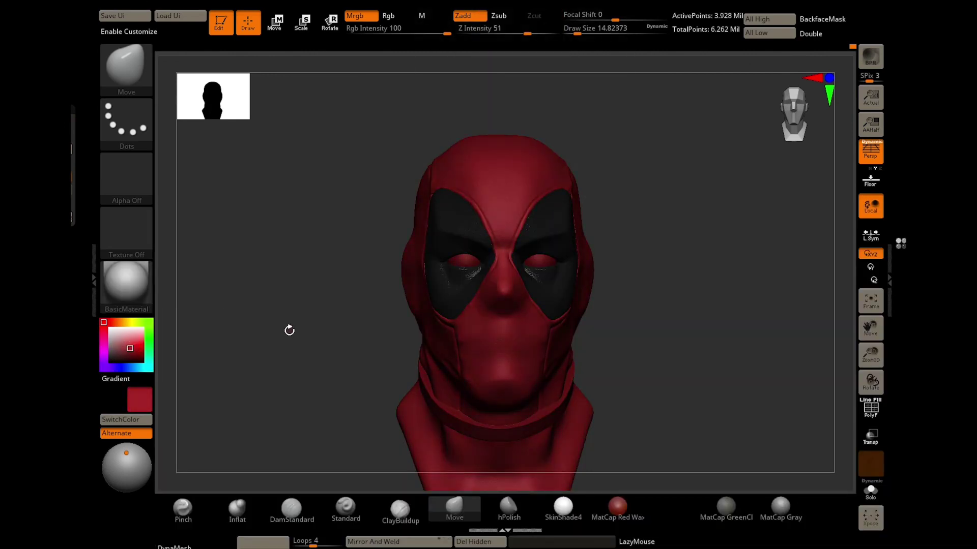
click(173, 3)
click(192, 232)
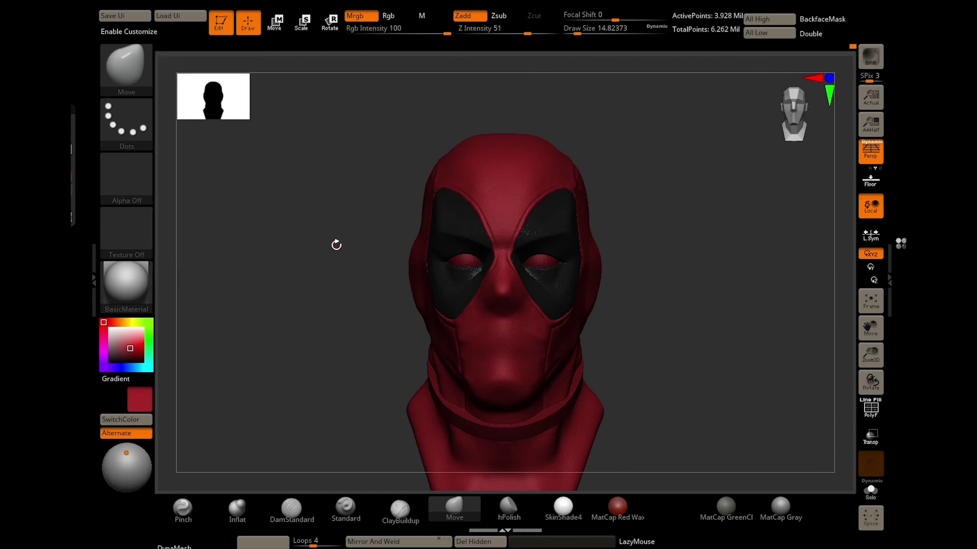
alt+click(464, 257)
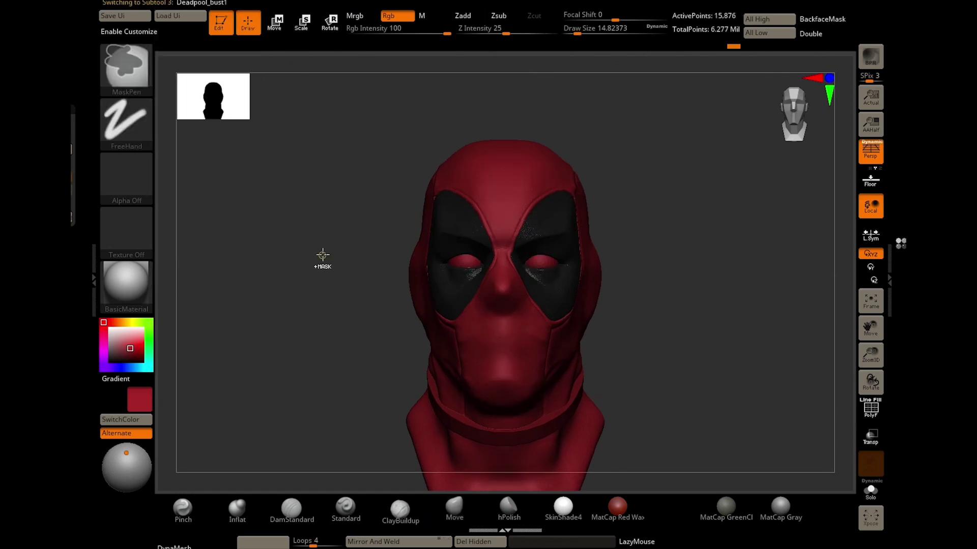
click(125, 282)
Give the eyes SkinShade4 material and fill them a pale near-white.
click(573, 238)
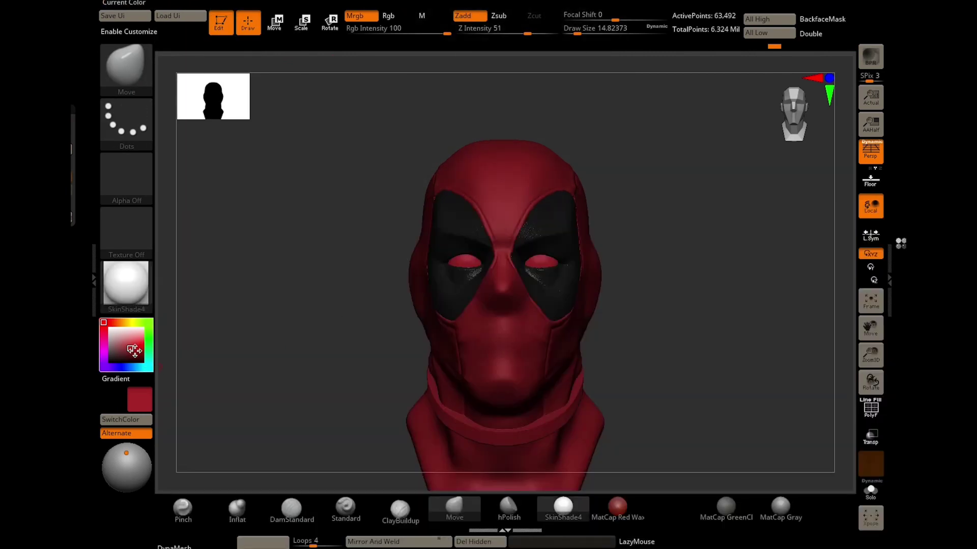
drag(135, 350, 112, 336)
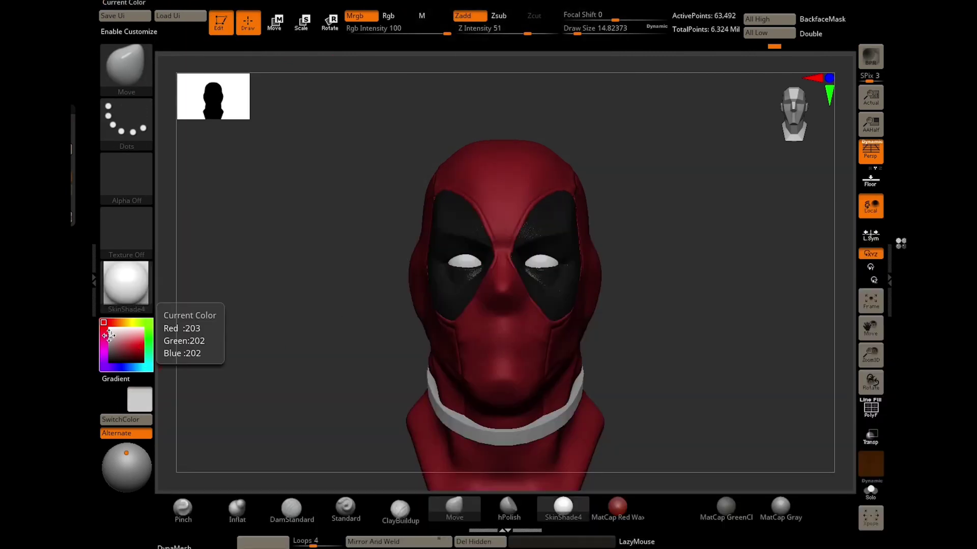
click(171, 2)
click(201, 233)
Subdivide the neck collar and reshape its lower edge to follow the neck.
drag(870, 355, 785, 344)
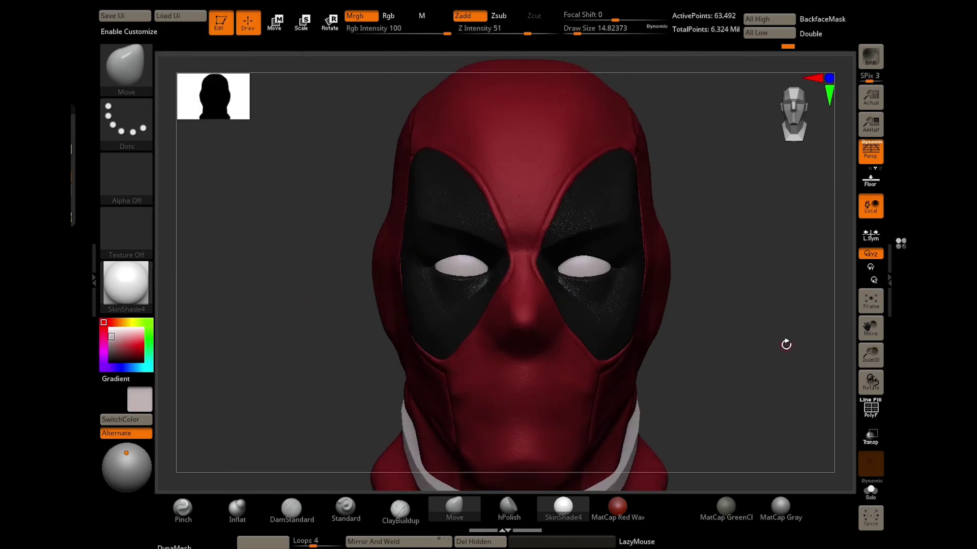
alt+click(630, 448)
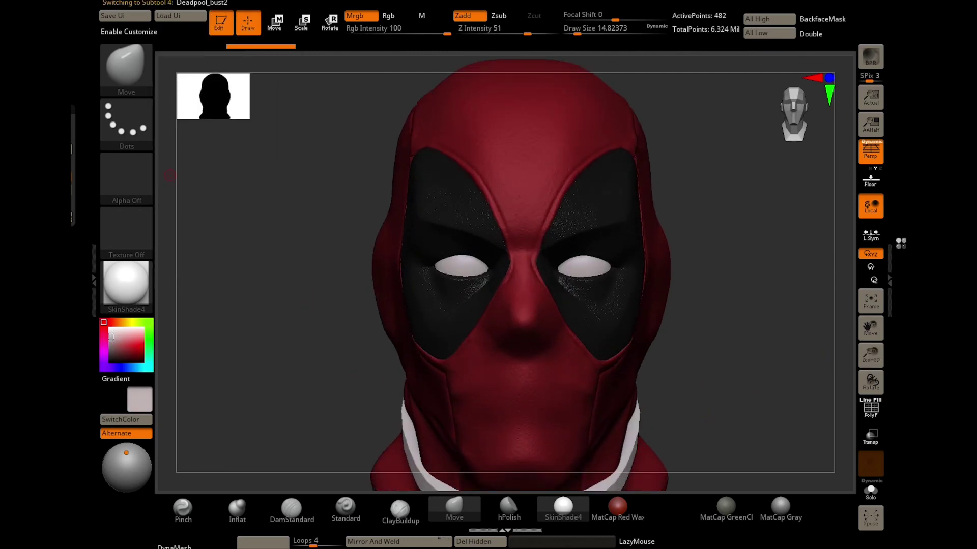
key(ctrl+d)
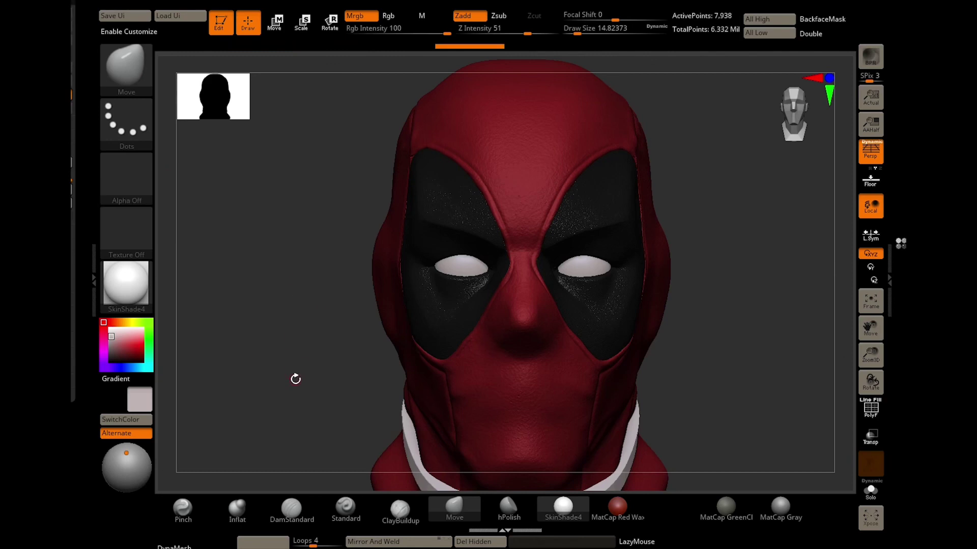
drag(296, 379, 305, 422)
key(s)
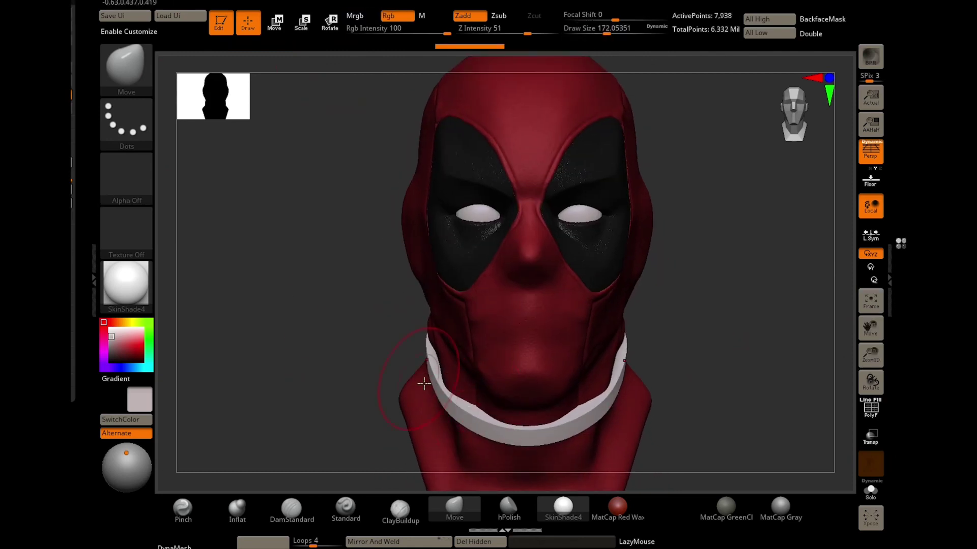
drag(424, 383, 512, 404)
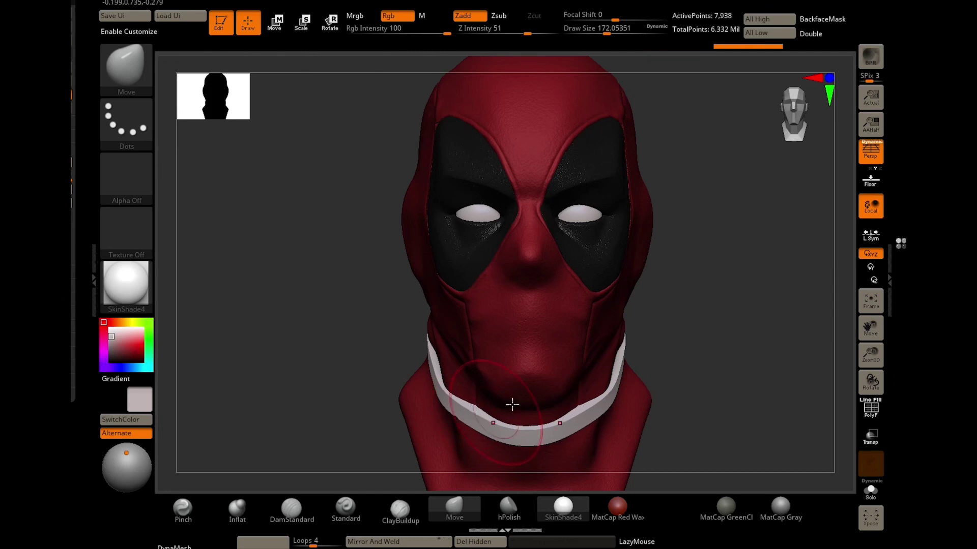
Select the head, switch to the Inflat brush, and check it from several angles.
alt+click(573, 400)
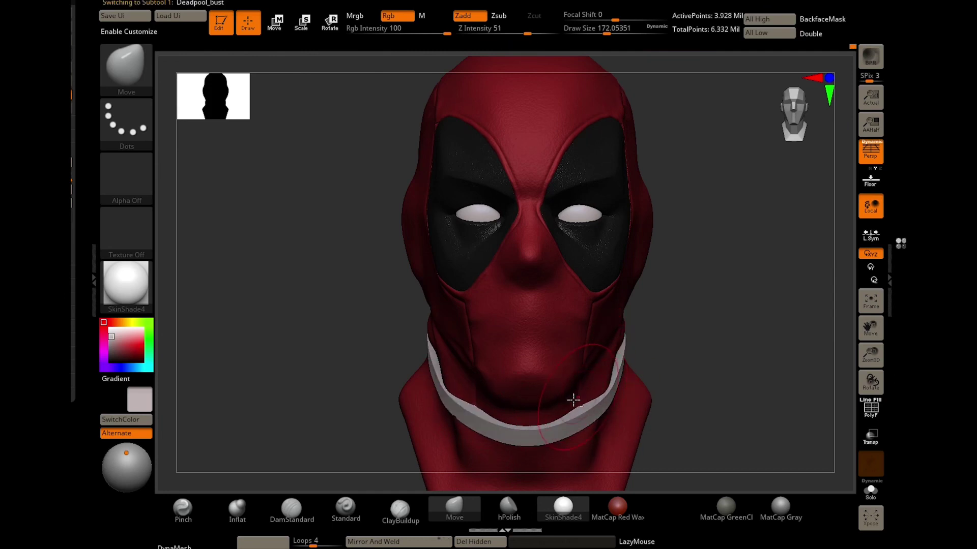
key(b)
key(i)
key(n)
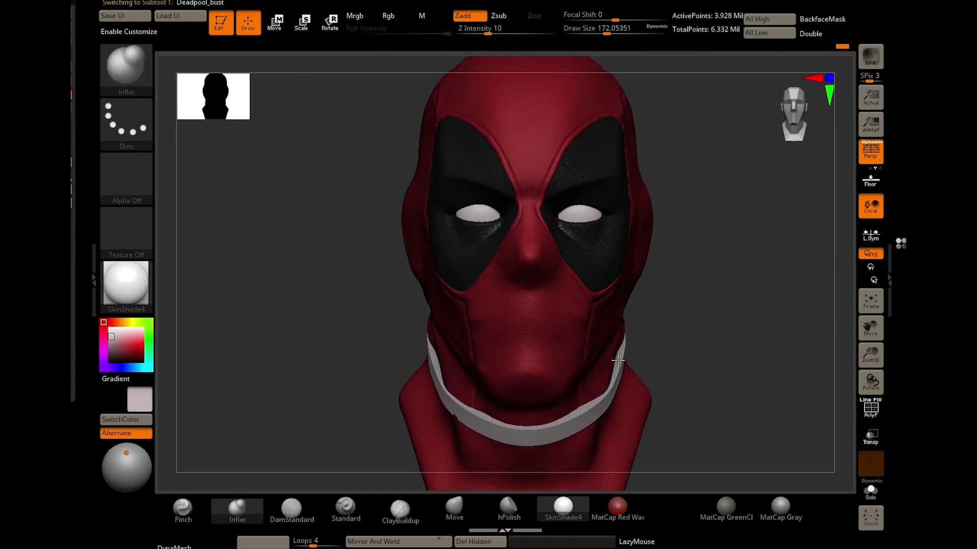
right_drag(618, 360, 632, 372)
right_drag(572, 406, 364, 407)
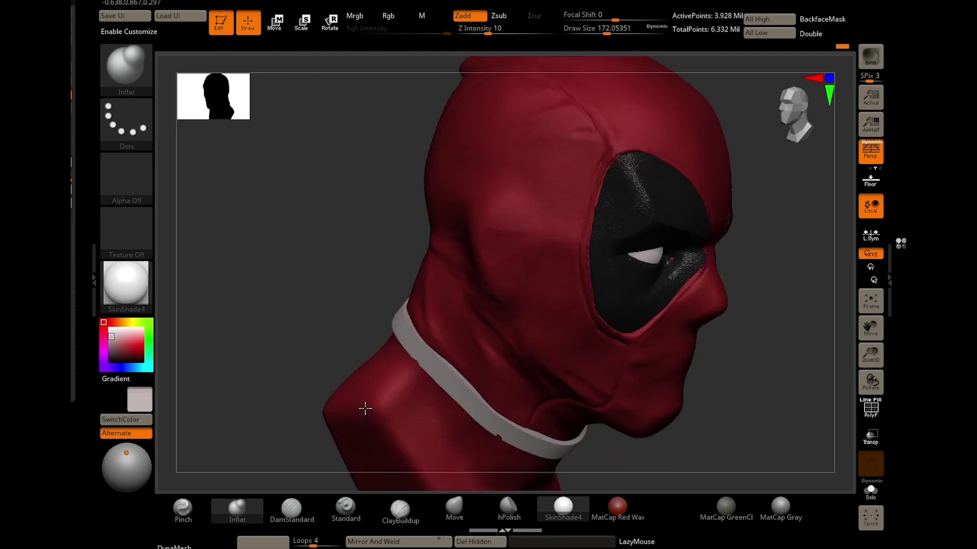
mouse_move(476, 397)
right_down()
mouse_move(475, 451)
mouse_move(299, 353)
right_up()
shift+drag(298, 353, 304, 350)
Give the neck collar the Metal 01 material and fill it black.
alt+click(509, 443)
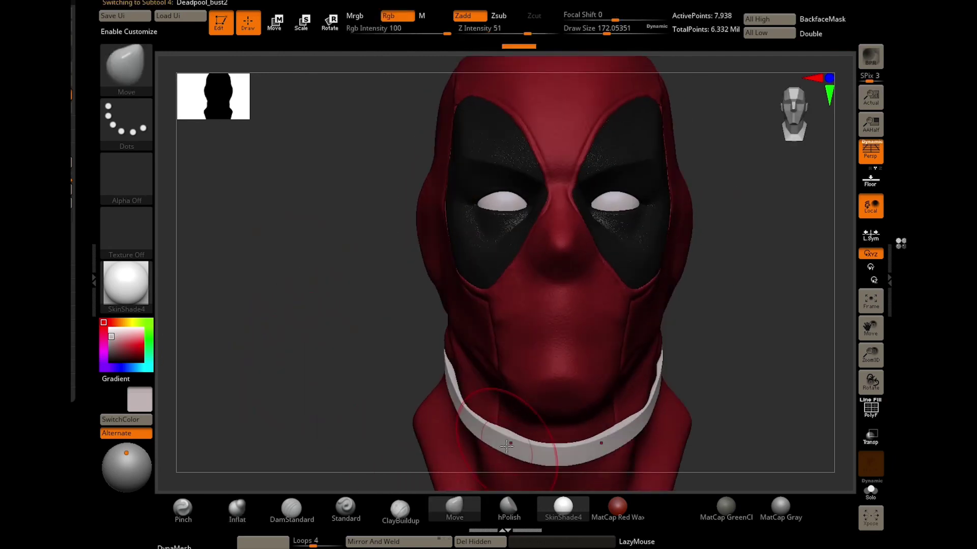
click(126, 282)
click(195, 464)
click(110, 361)
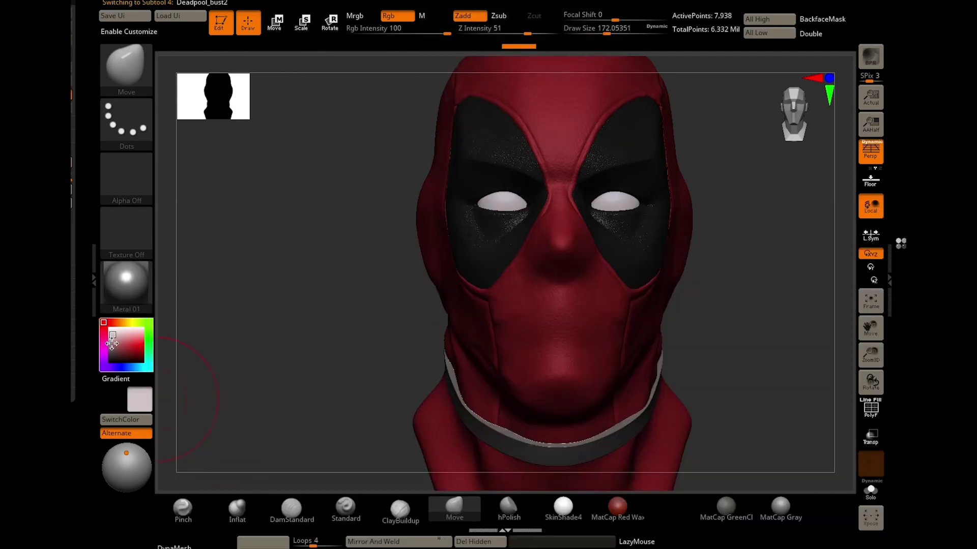
click(354, 16)
click(168, 4)
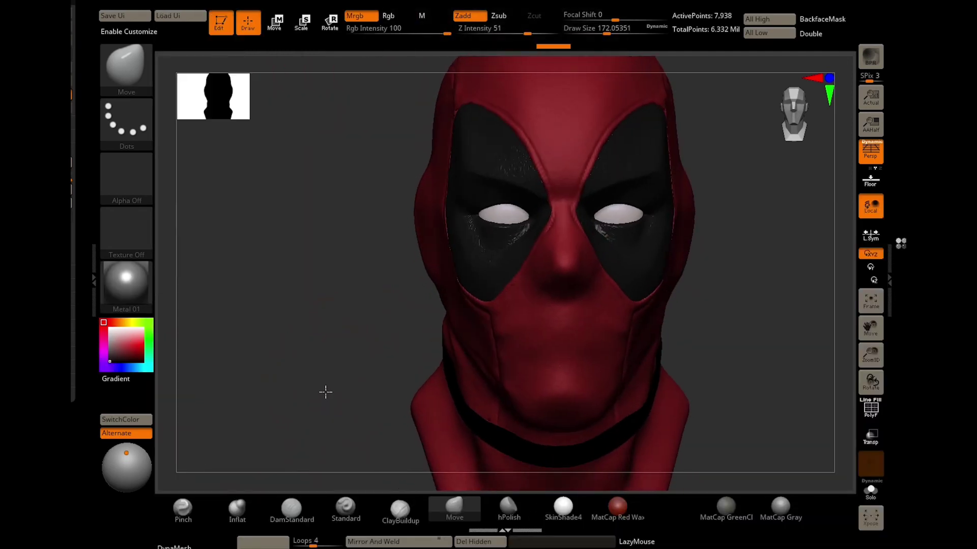
ctrl+right_drag(324, 392, 707, 319)
mouse_move(768, 371)
ctrl+right_down()
mouse_move(582, 193)
mouse_move(342, 420)
ctrl+right_up()
alt+click(582, 193)
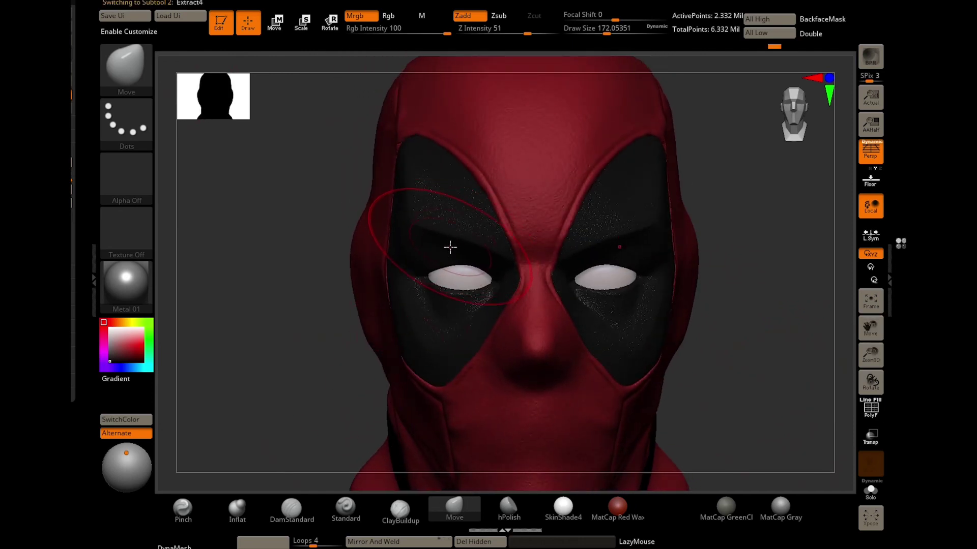
key(s)
drag(457, 253, 433, 253)
key(shift)
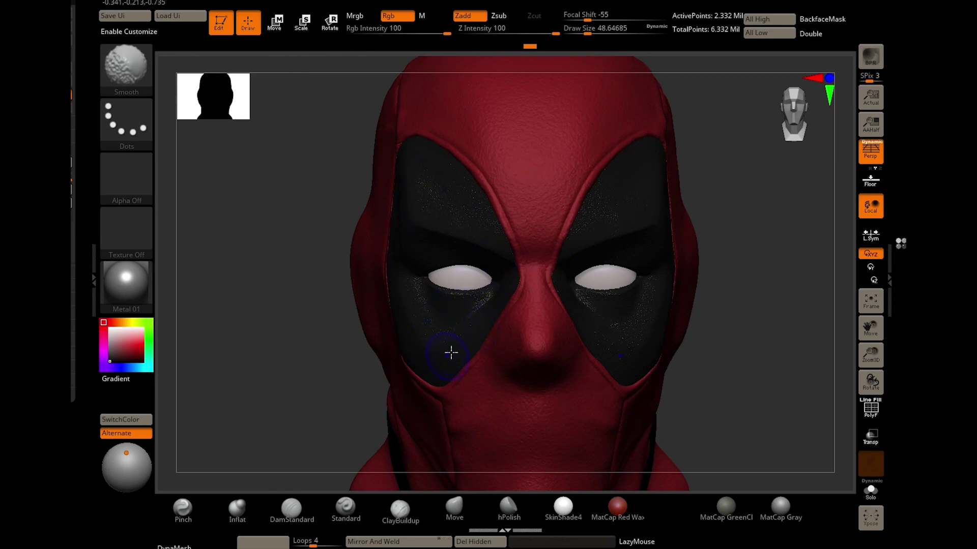
mouse_move(451, 352)
right_down()
mouse_move(273, 284)
mouse_move(426, 277)
right_up()
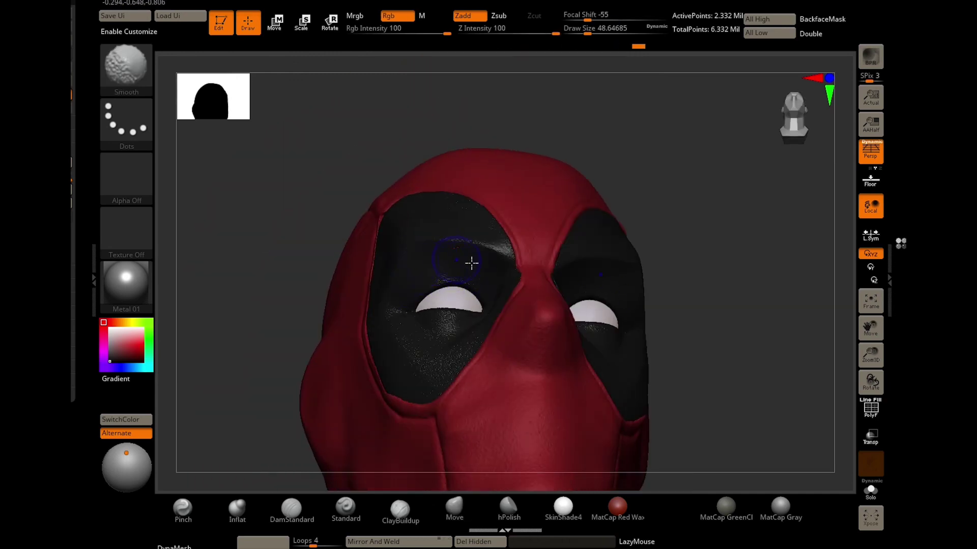
right_drag(231, 255, 432, 334)
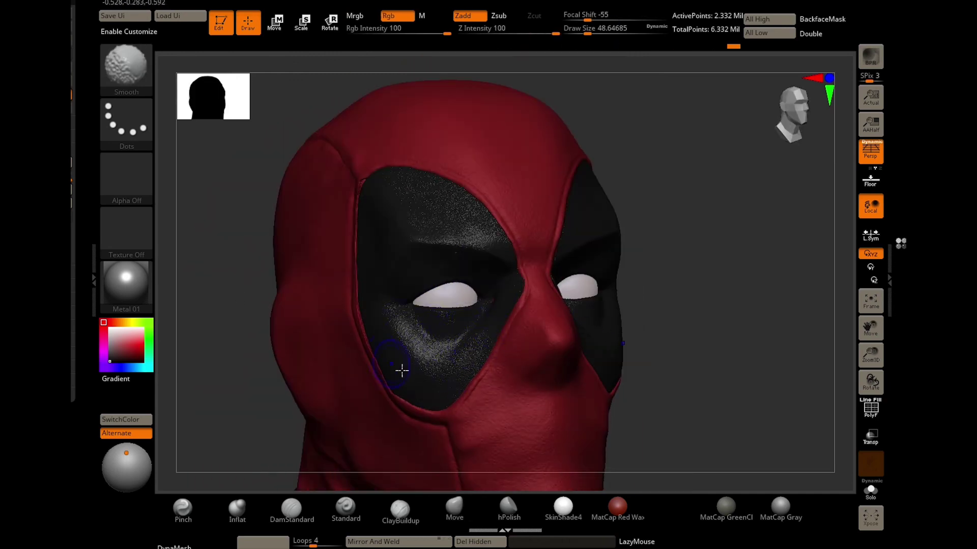
shift+right_drag(211, 203, 265, 360)
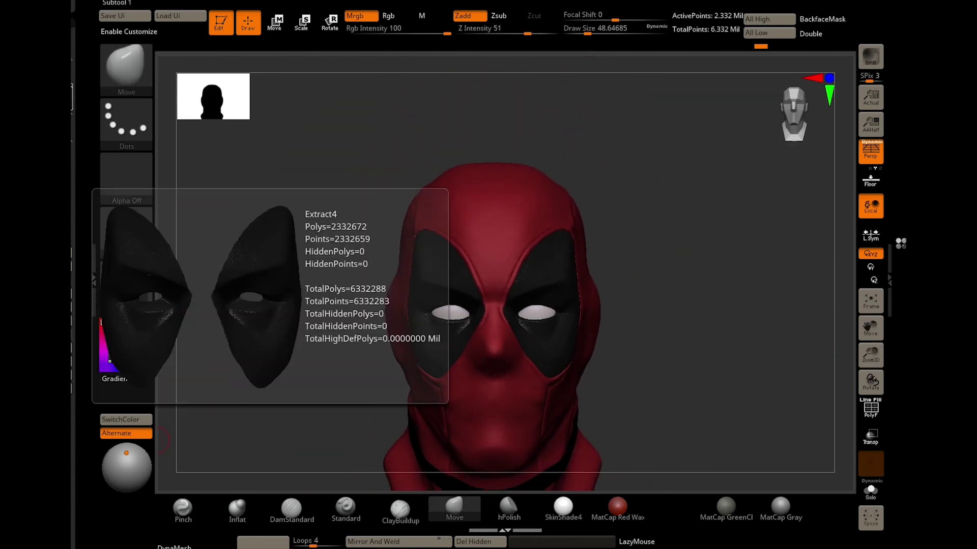
click(109, 329)
key(ctrl+f)
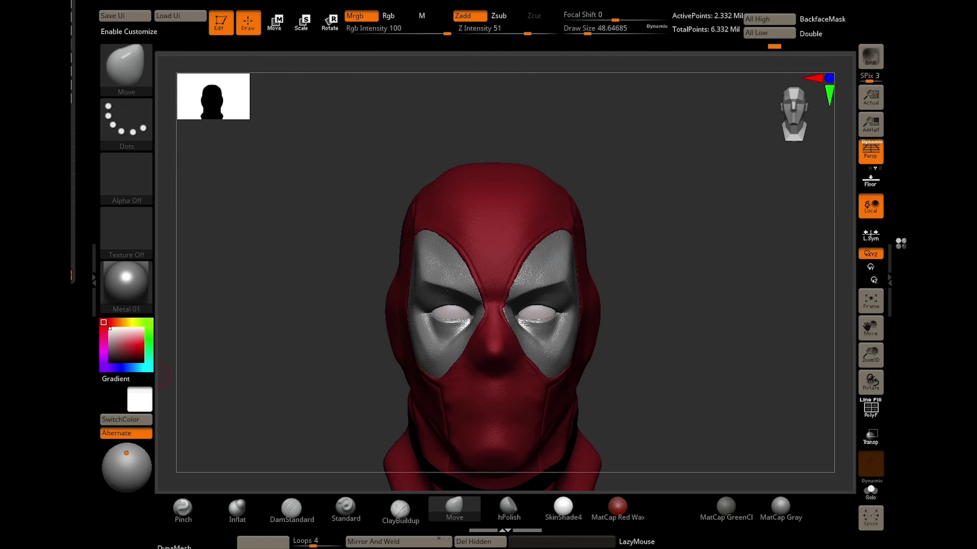
key(ctrl+z)
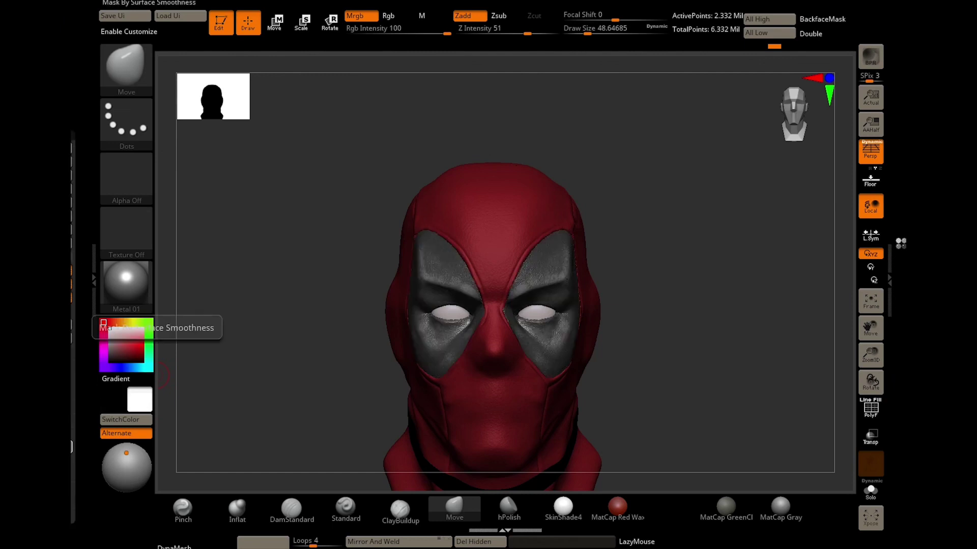
key(ctrl+shift+z)
key(ctrl+z)
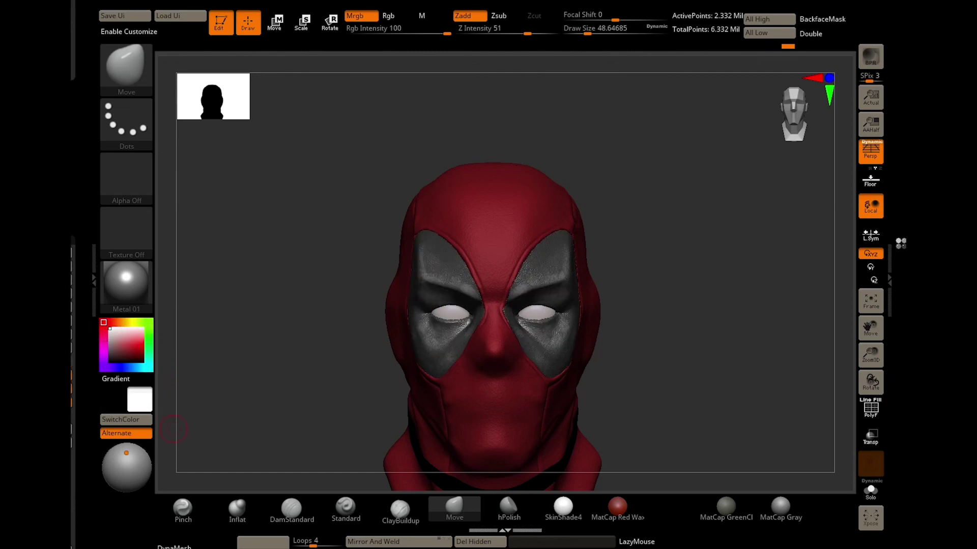
key(ctrl+shift+z)
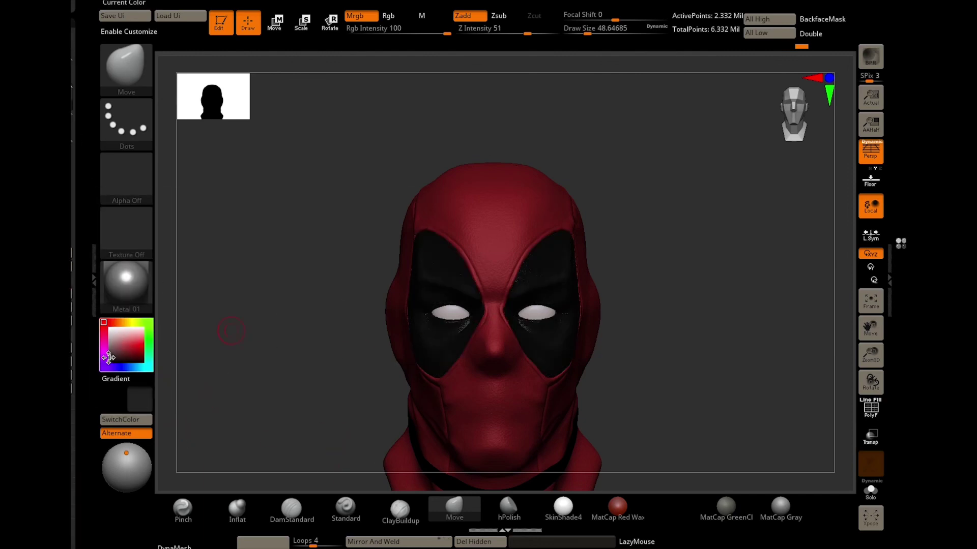
Set the Standard brush to Rgb-only Color Spray with Alpha 16 at intensity 27.
click(346, 508)
click(397, 15)
click(462, 15)
click(126, 133)
click(304, 131)
click(126, 124)
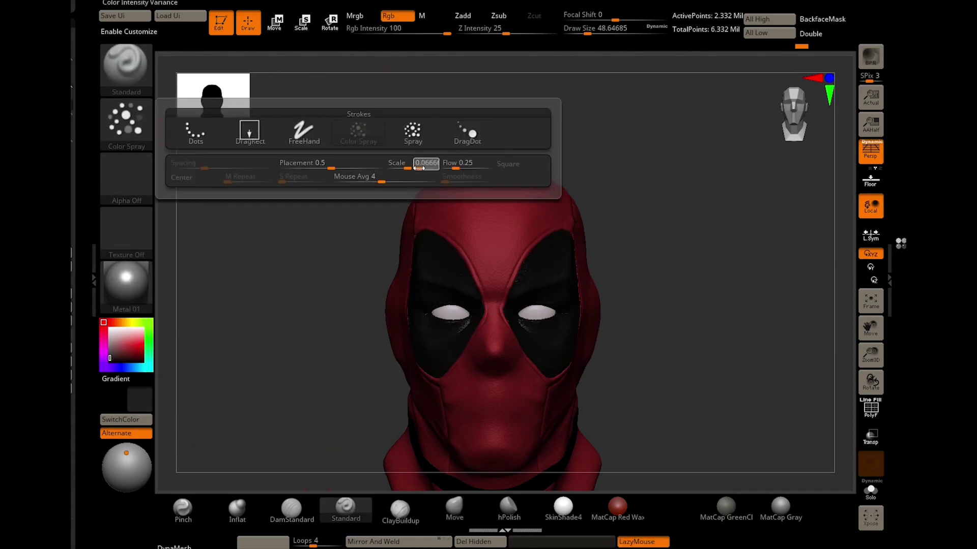
click(430, 163)
click(127, 178)
click(412, 257)
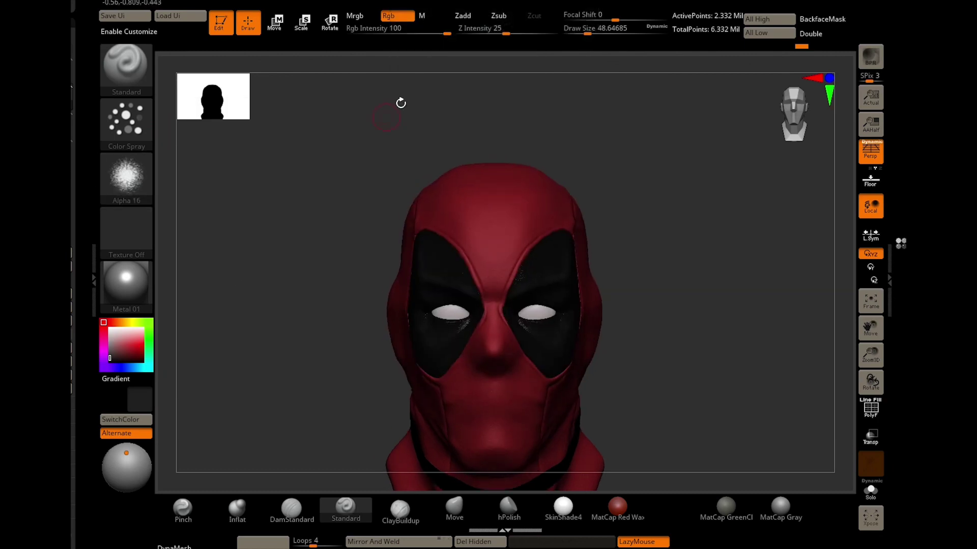
drag(432, 32, 399, 33)
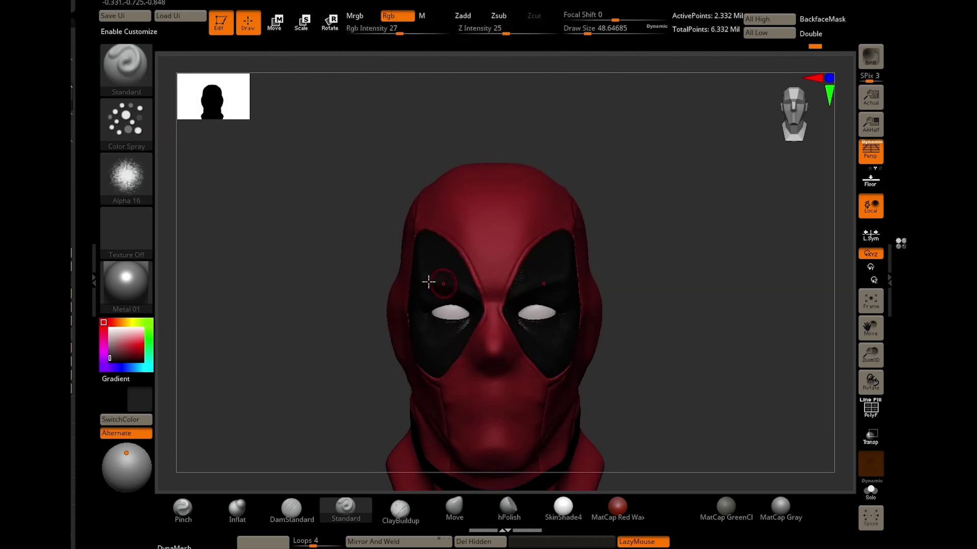
Pick a grey colour and spray a speckled texture over the eye patches.
right_drag(426, 280, 650, 338)
mouse_move(387, 285)
ctrl+right_down()
mouse_move(410, 386)
mouse_move(461, 333)
ctrl+right_up()
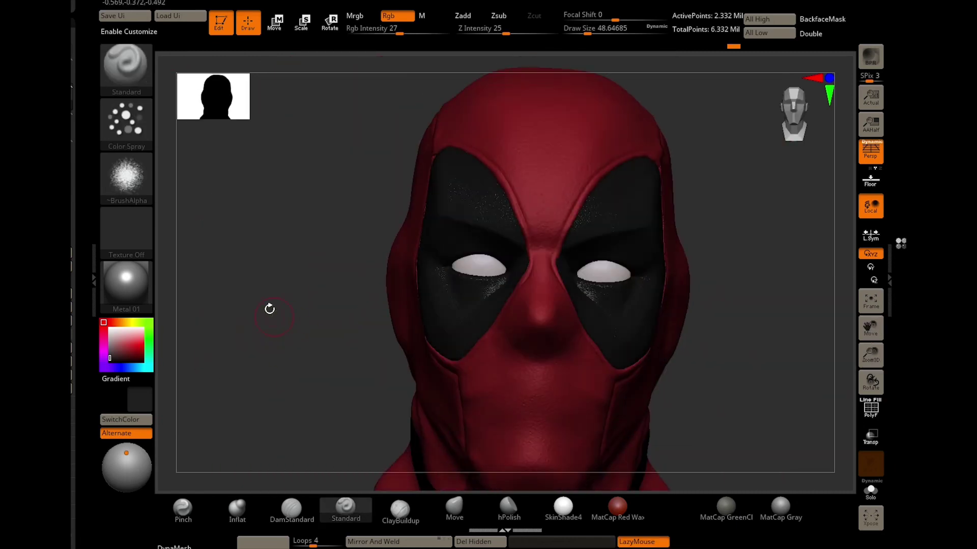
right_drag(279, 321, 168, 351)
drag(109, 359, 116, 355)
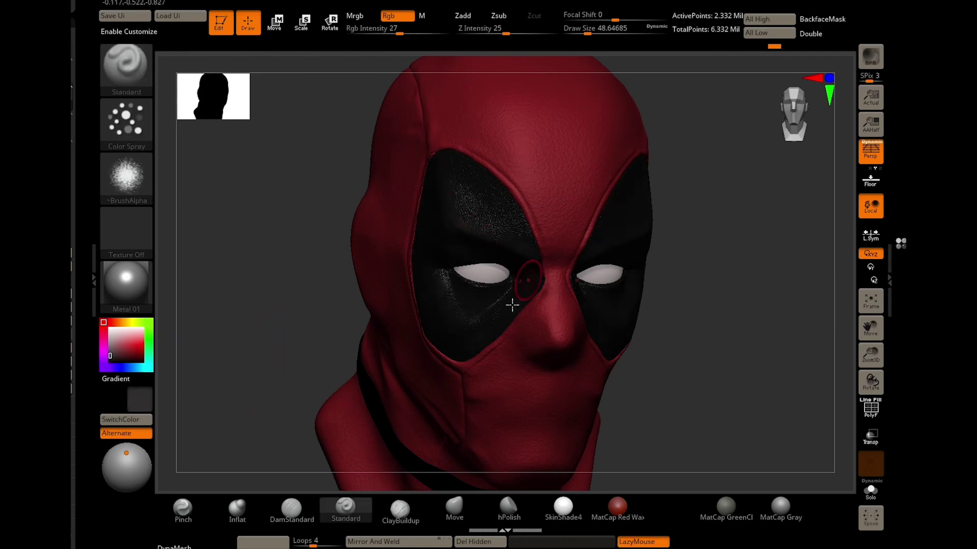
right_drag(512, 304, 234, 251)
shift+right_drag(266, 320, 283, 262)
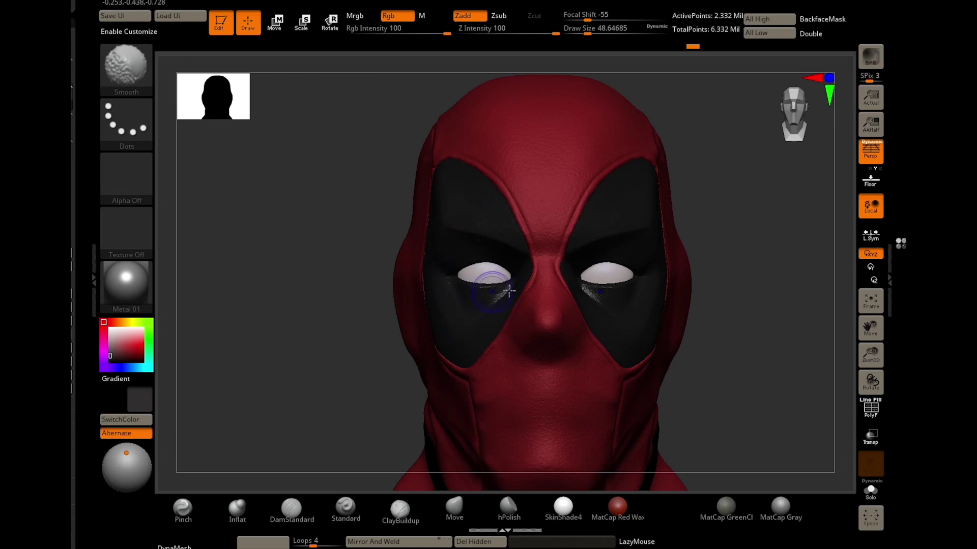
right_drag(509, 291, 534, 277)
click(237, 507)
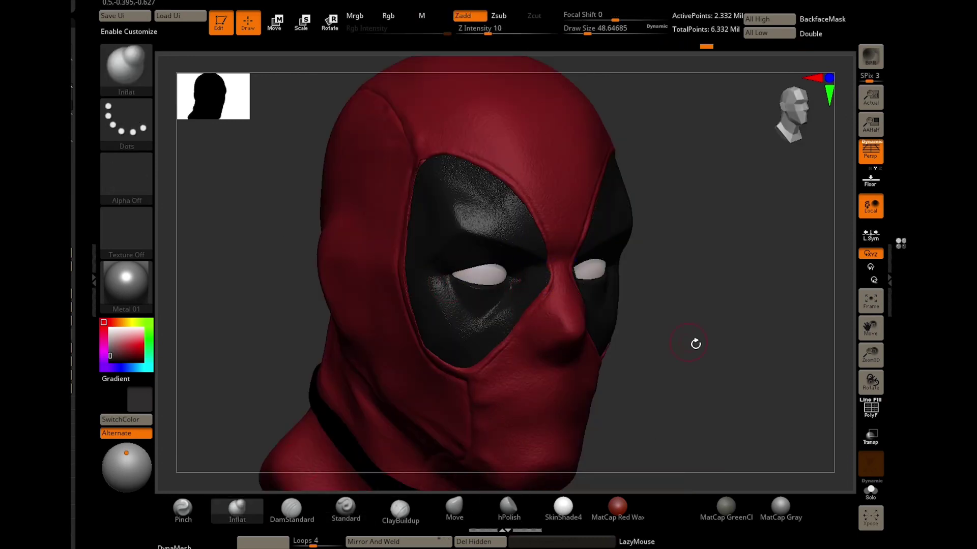
Save the Deadpool bust through Save As, confirming replacement of the existing file.
mouse_move(695, 344)
shift+right_down()
mouse_move(246, 316)
mouse_move(164, 60)
shift+right_up()
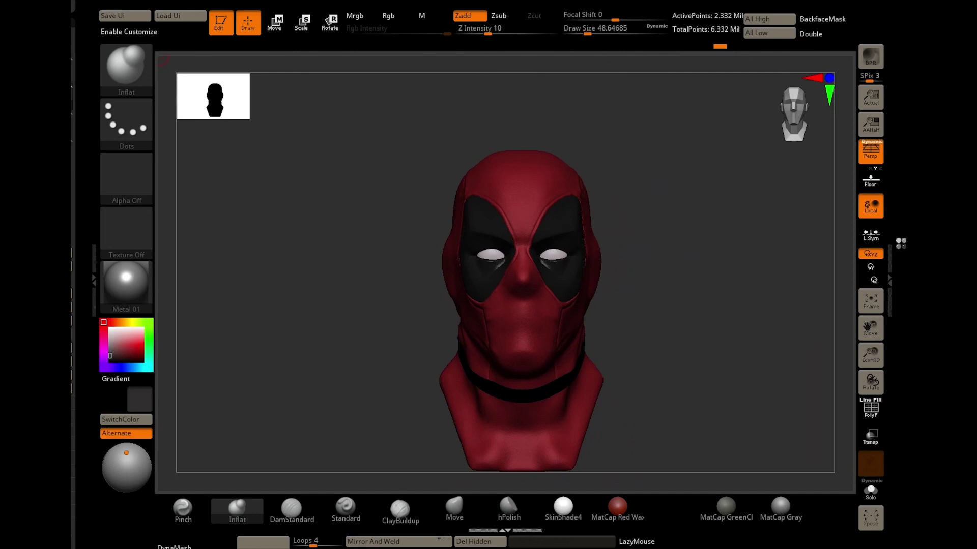
key(F1)
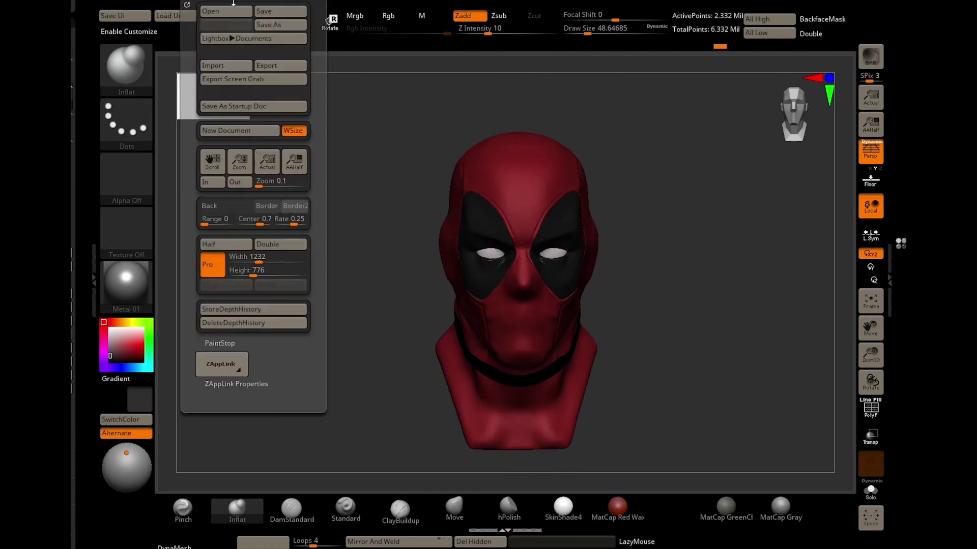
click(258, 37)
click(802, 333)
click(560, 268)
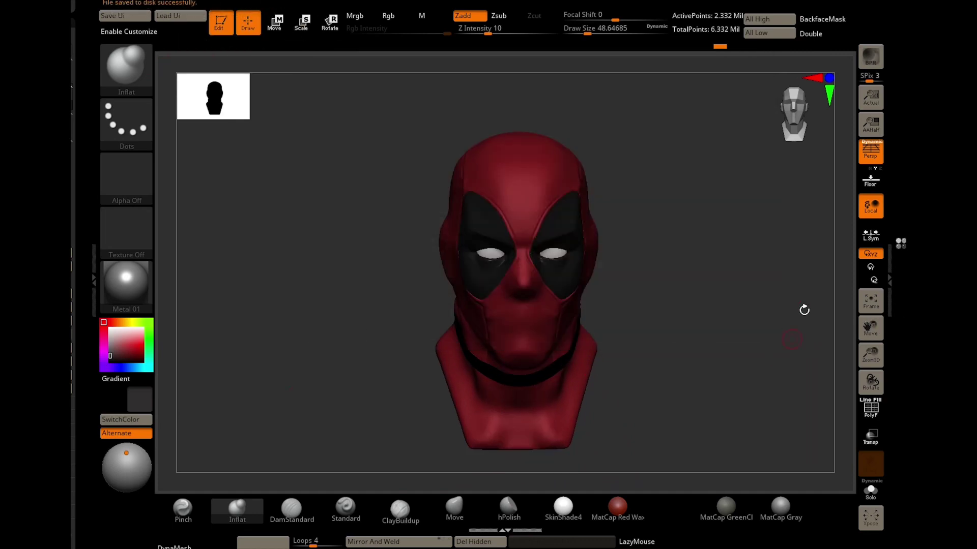
alt+right_drag(792, 339, 166, 441)
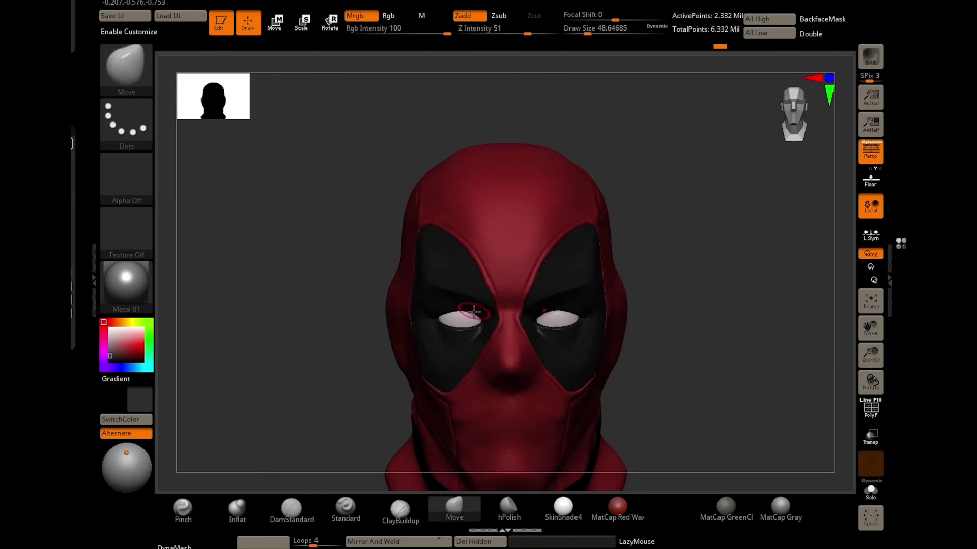
Enlarge the brush to about 87 and stroke around both eye openings.
key(bracketright)
key(bracketright)
mouse_move(484, 316)
mouse_down()
mouse_move(455, 324)
mouse_move(463, 346)
mouse_move(595, 360)
mouse_move(297, 335)
mouse_move(375, 318)
mouse_move(420, 292)
mouse_up()
click(239, 519)
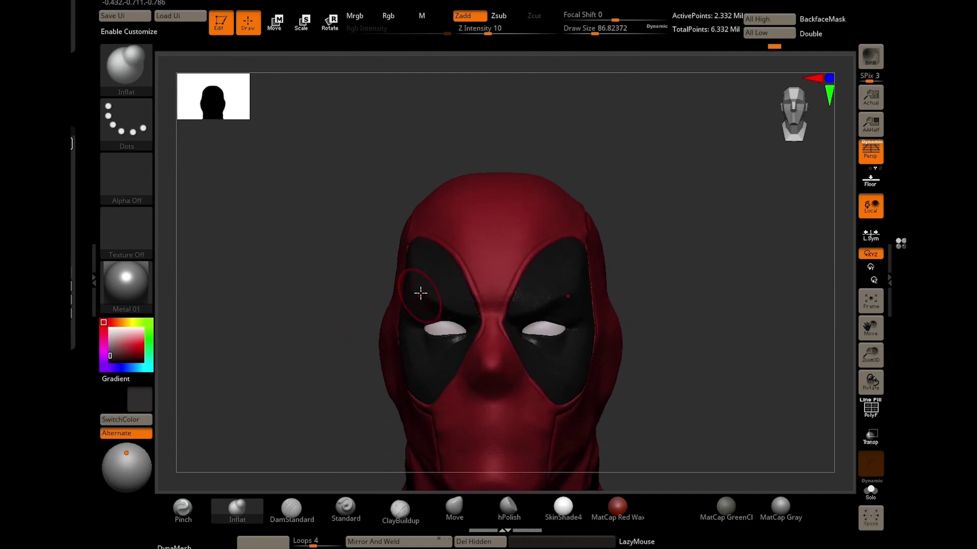
click(819, 319)
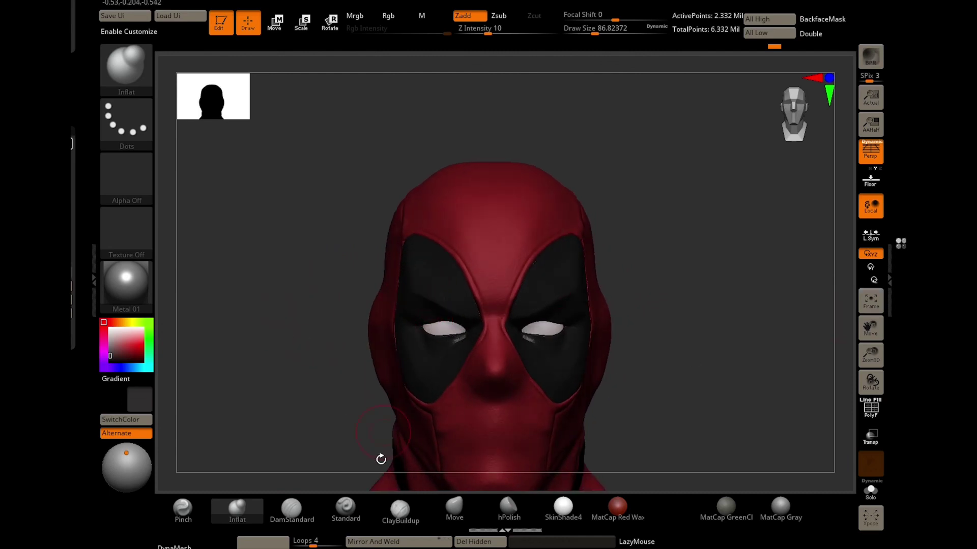
Switch to the Move brush at about size 62 and frame the left eye.
click(454, 509)
click(291, 508)
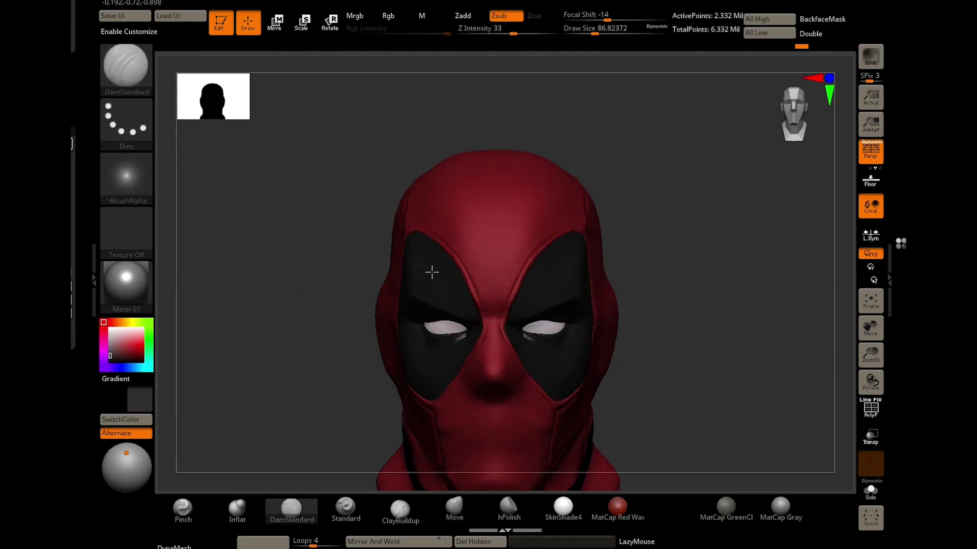
drag(431, 281, 259, 346)
click(454, 506)
drag(635, 457, 646, 447)
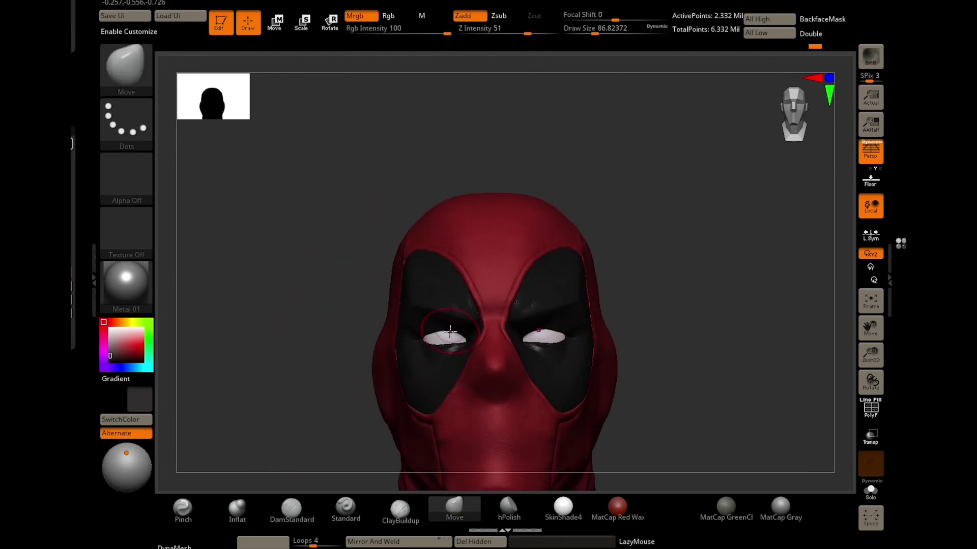
key(bracketleft)
Undo and redo sculpt steps, discarding a stray Move stroke under the left eye.
key(ctrl+z)
key(ctrl+z)
key(ctrl+z)
key(ctrl+shift+z)
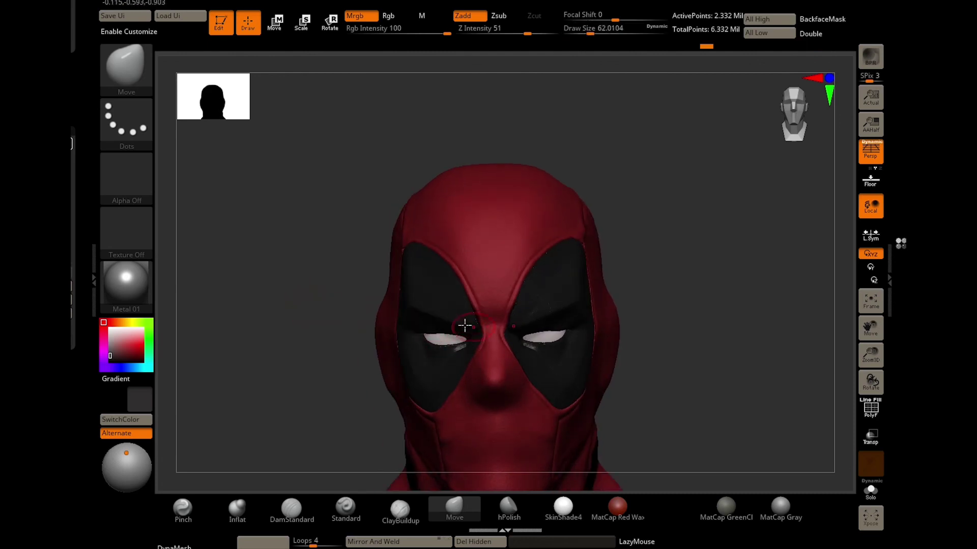
key(b)
key(i)
key(n)
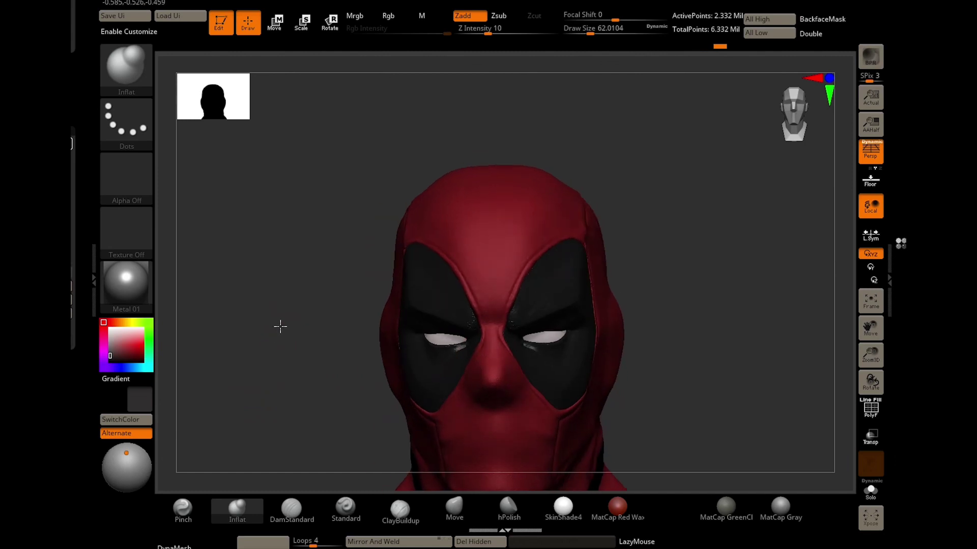
key(ctrl+shift+z)
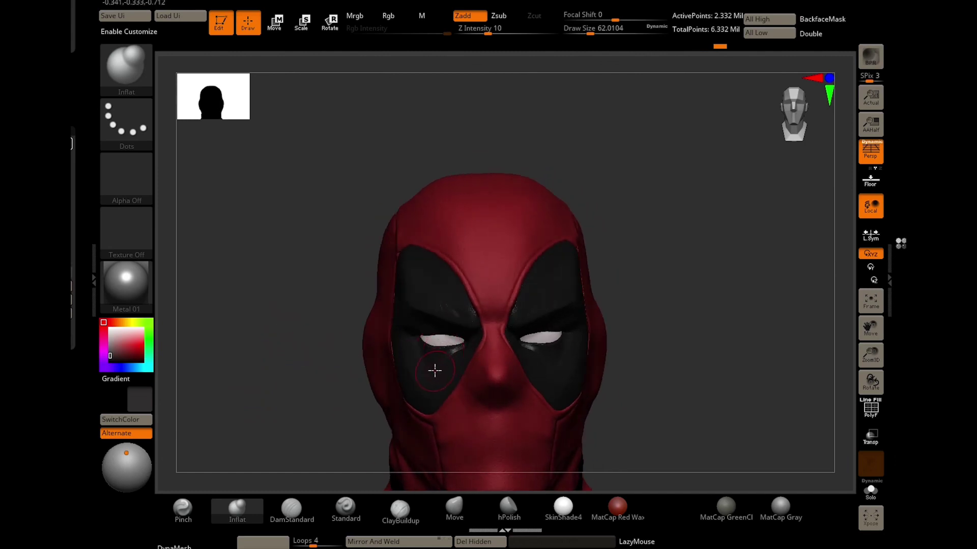
key(b)
key(m)
key(v)
drag(439, 362, 443, 362)
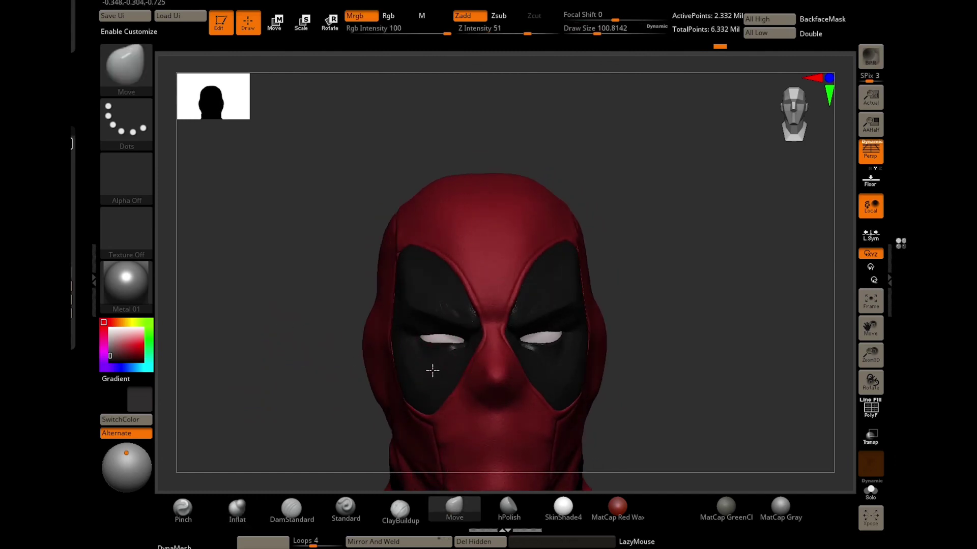
key(ctrl+shift+z)
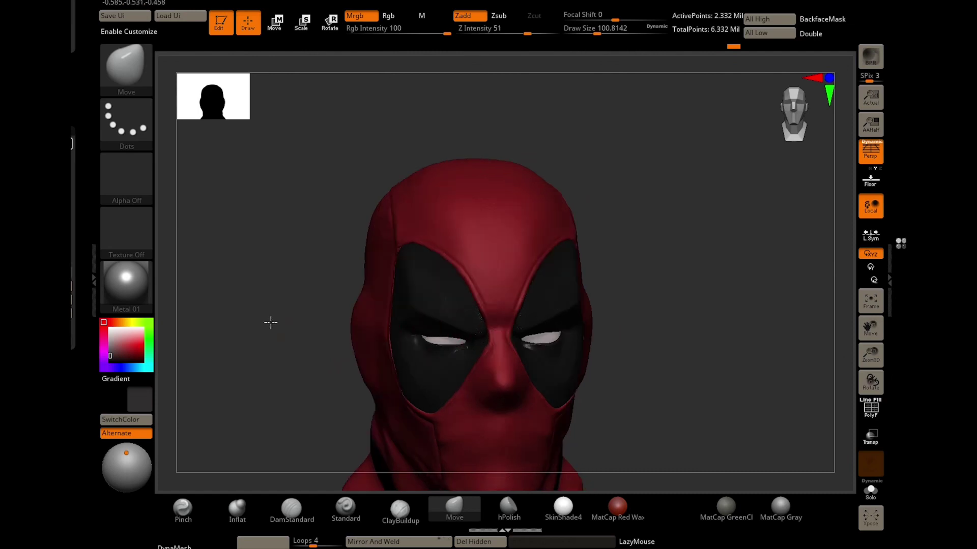
From the right profile, pinch the eye opening edge into a sharper slit.
drag(270, 322, 619, 412)
click(184, 517)
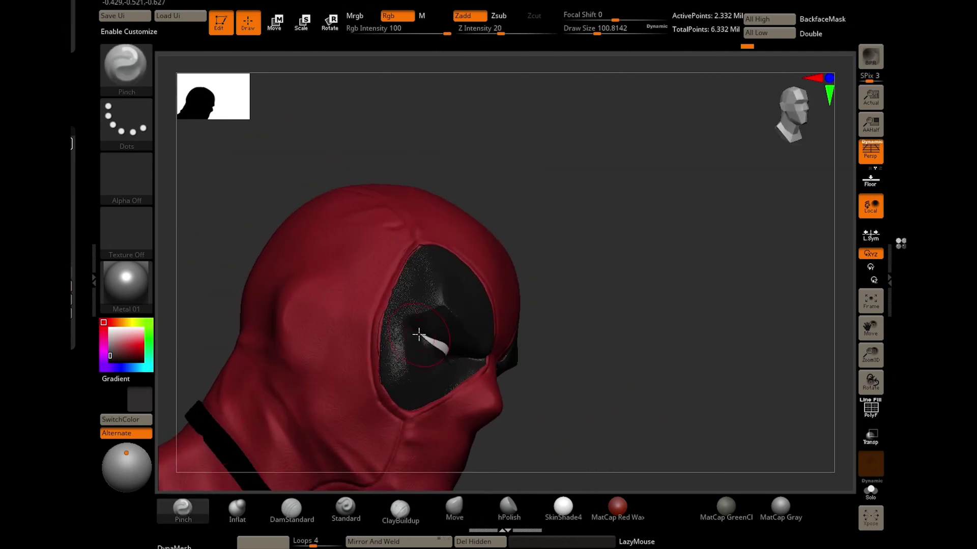
mouse_move(549, 346)
mouse_down()
mouse_move(295, 369)
mouse_move(294, 342)
mouse_up()
drag(298, 283, 382, 338)
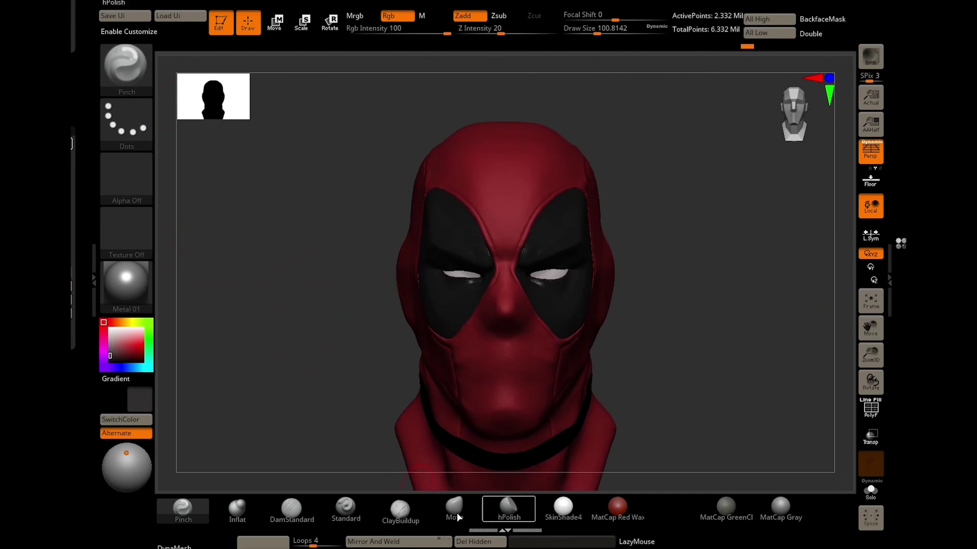
Make the Deadpool_bust subtool active and zoom in on the face.
click(237, 508)
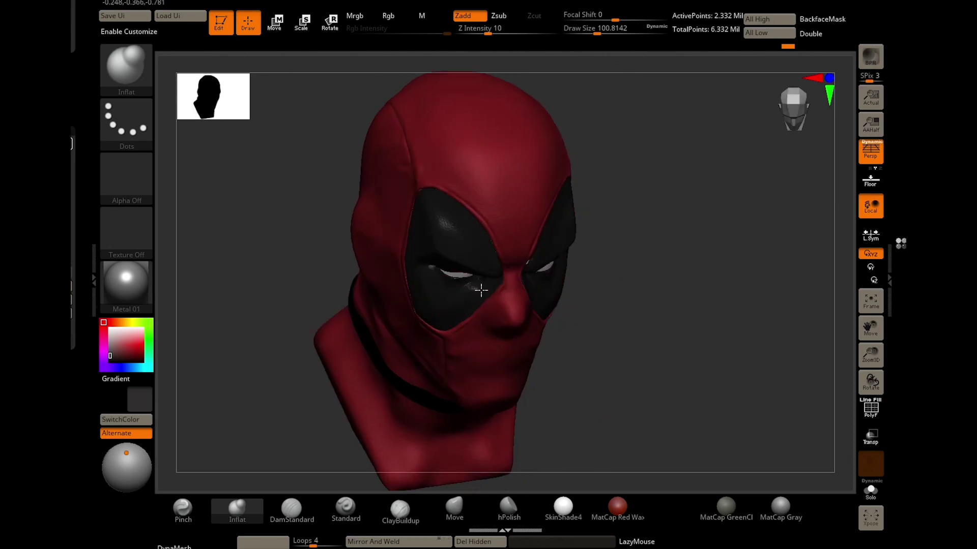
mouse_move(290, 283)
mouse_down()
mouse_move(303, 283)
mouse_move(275, 275)
mouse_up()
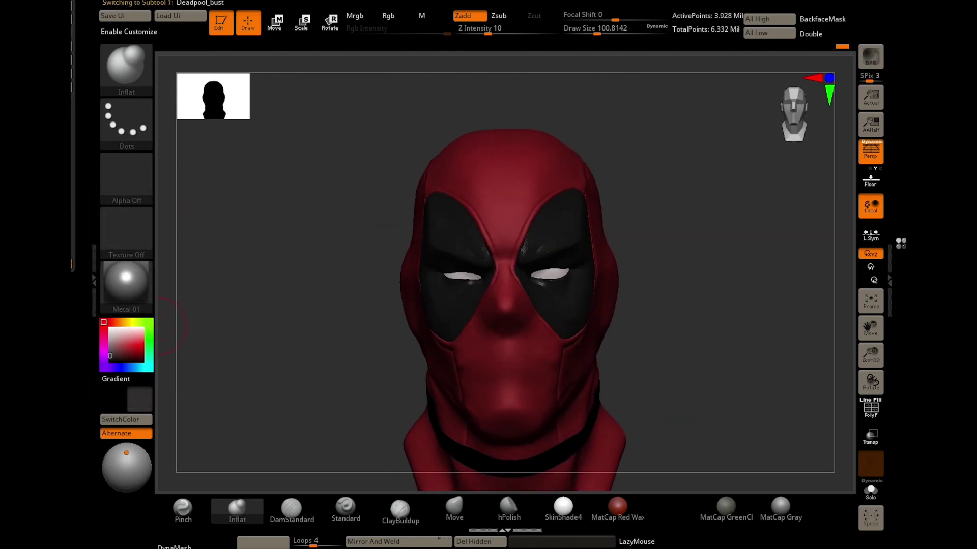
alt+click(404, 240)
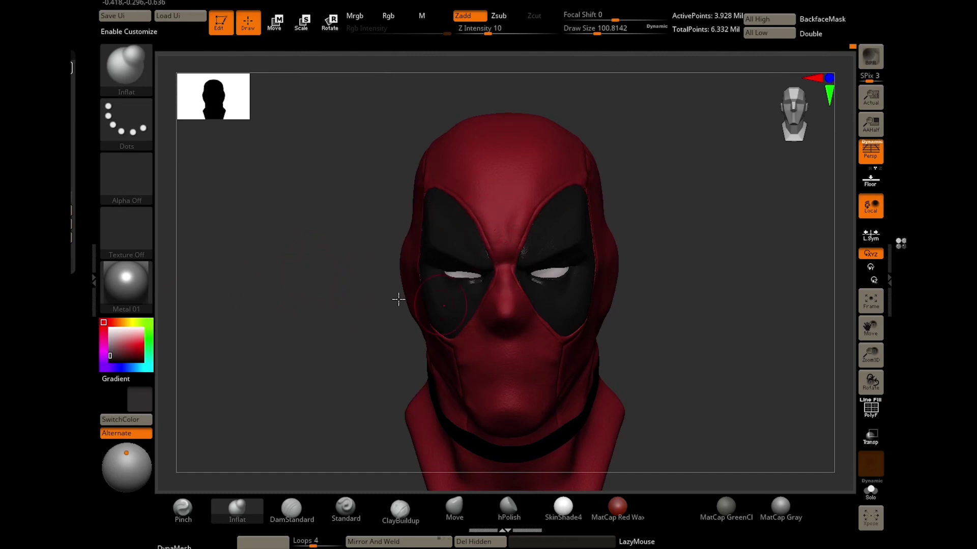
alt+right_drag(397, 298, 483, 290)
click(183, 508)
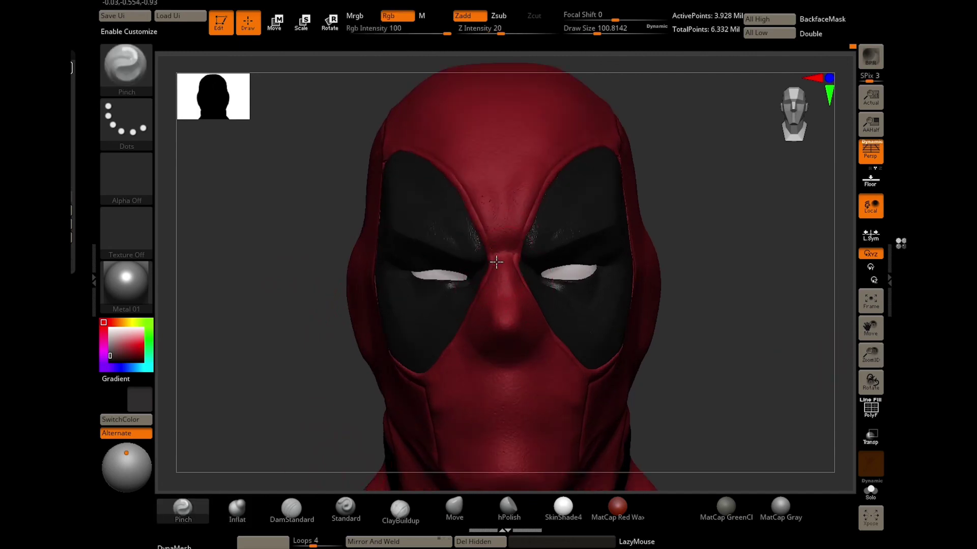
key(b)
key(m)
key(v)
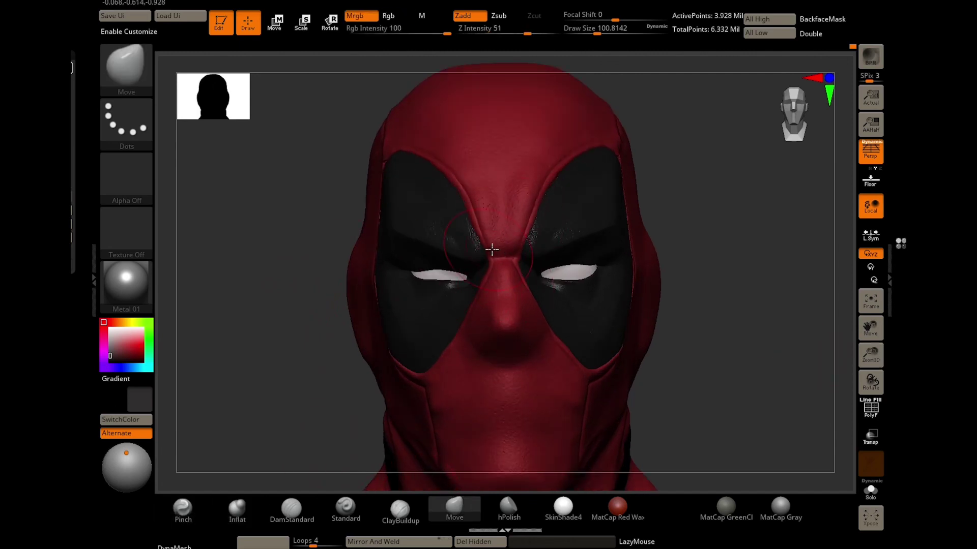
Carve a frown crease between the brows with the DamStandard brush.
right_drag(491, 250, 489, 239)
key(b)
key(d)
key(s)
key(s)
drag(504, 275, 489, 275)
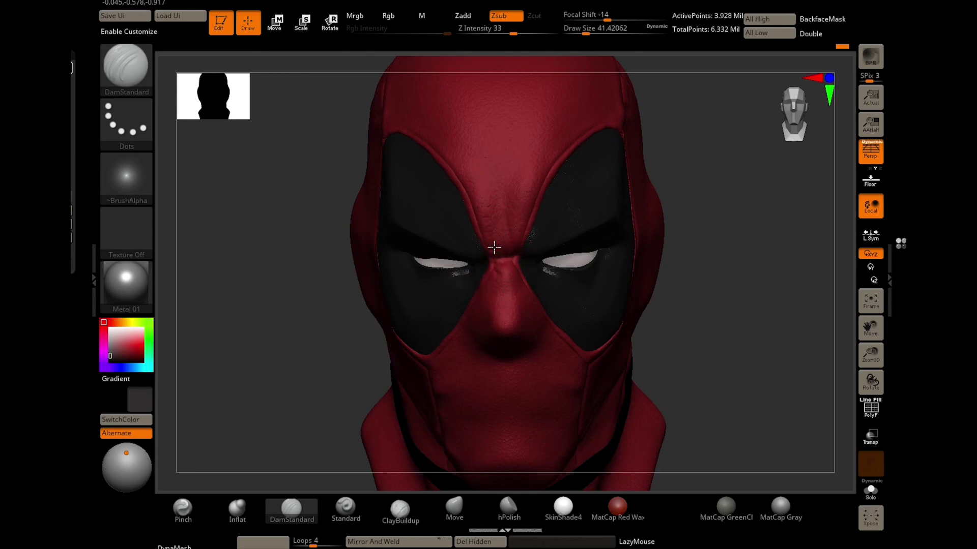
key(b)
key(i)
key(n)
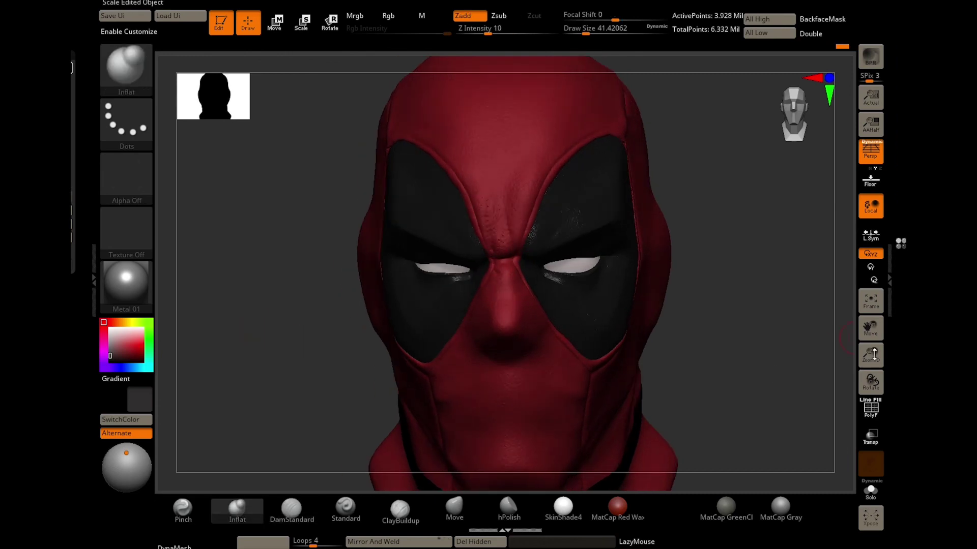
drag(287, 320, 306, 365)
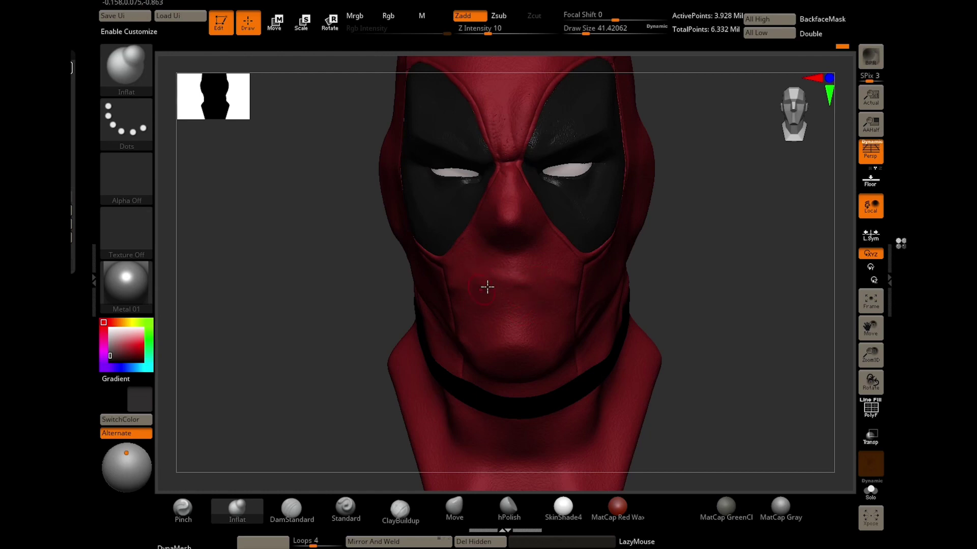
Set up the Standard brush with a FreeHand stroke for sculpting the mouth.
drag(486, 265, 470, 299)
key(b)
key(m)
key(v)
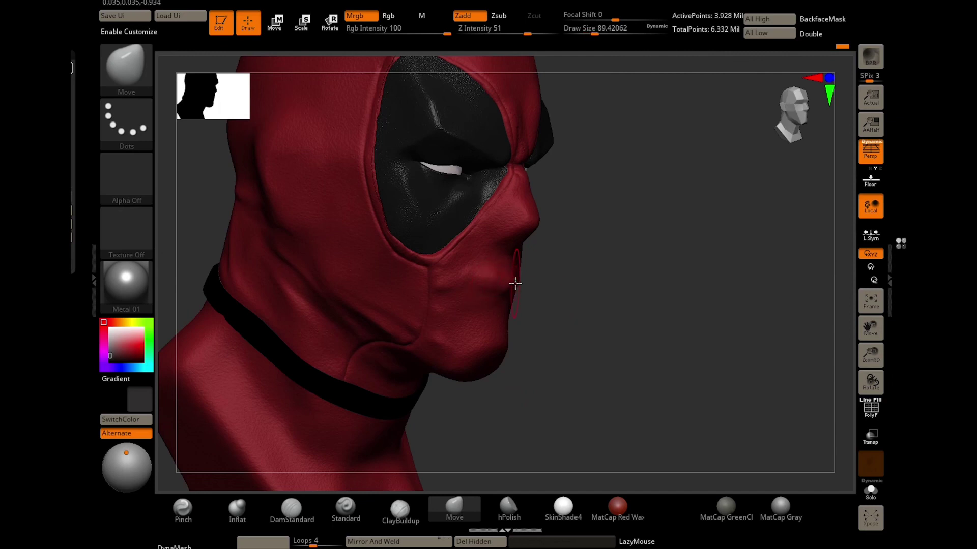
drag(515, 284, 541, 302)
key(b)
key(i)
key(n)
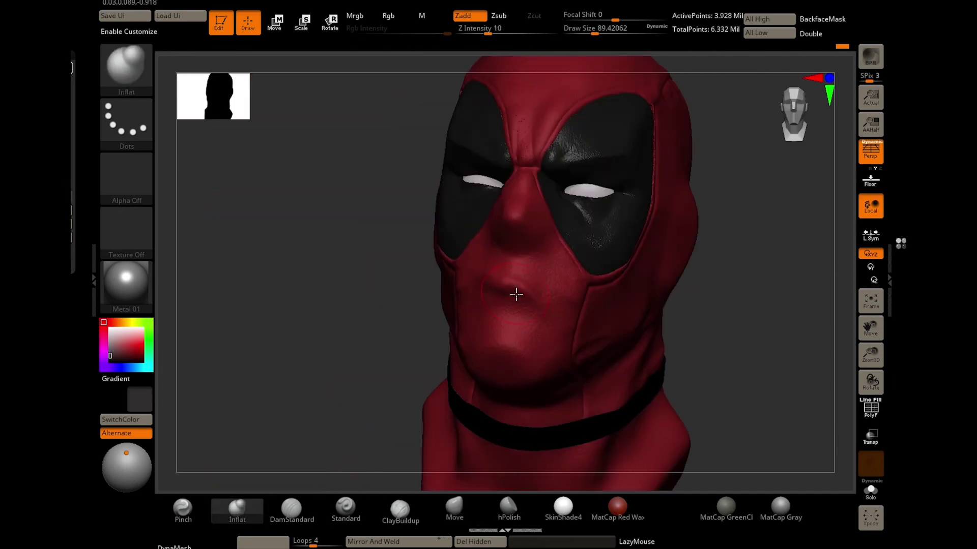
click(346, 509)
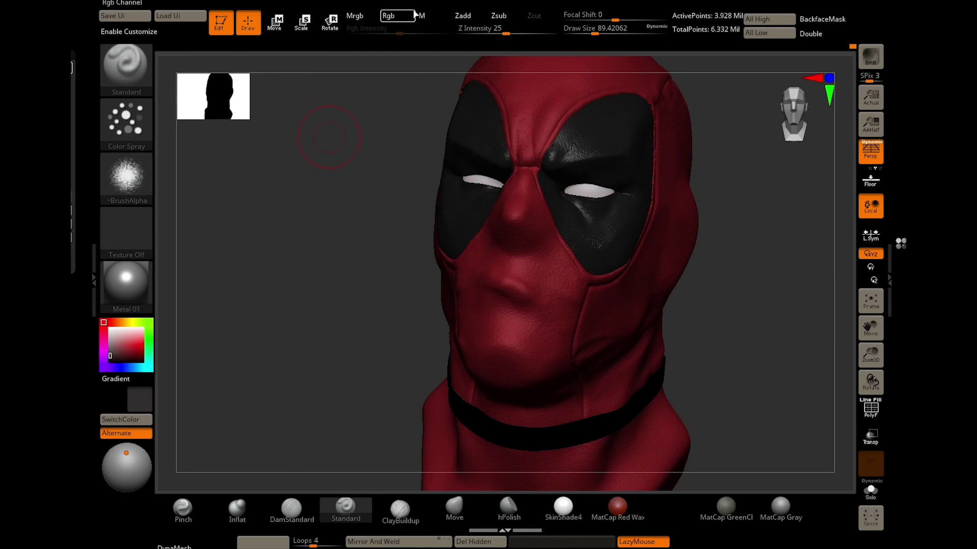
click(124, 139)
click(197, 198)
Shape the lips with the Move brush, checking from profile, below and front.
drag(493, 303, 333, 338)
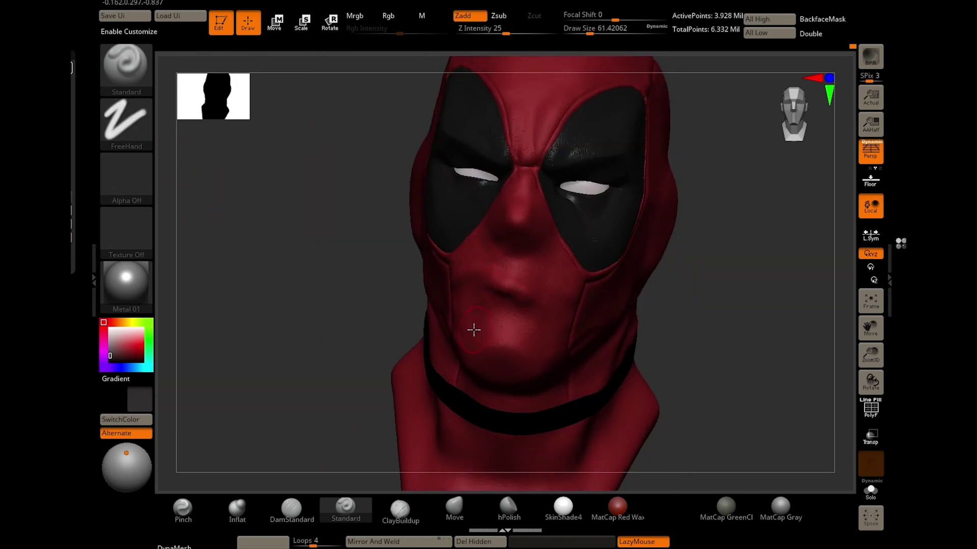
drag(288, 266, 486, 244)
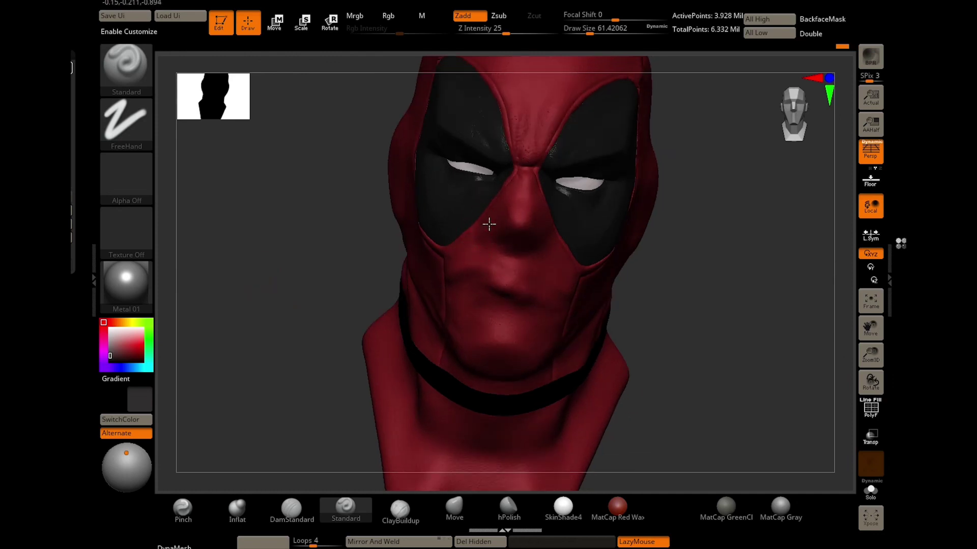
key(b)
key(m)
key(v)
mouse_move(315, 264)
mouse_down()
mouse_move(290, 250)
mouse_move(305, 264)
mouse_up()
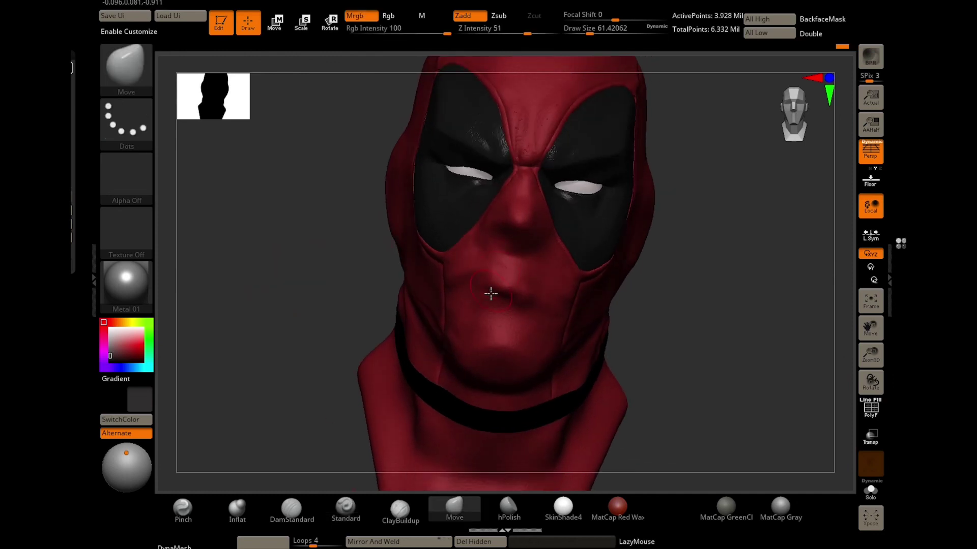
mouse_move(501, 297)
mouse_down()
mouse_move(499, 329)
mouse_move(255, 279)
mouse_move(247, 317)
mouse_up()
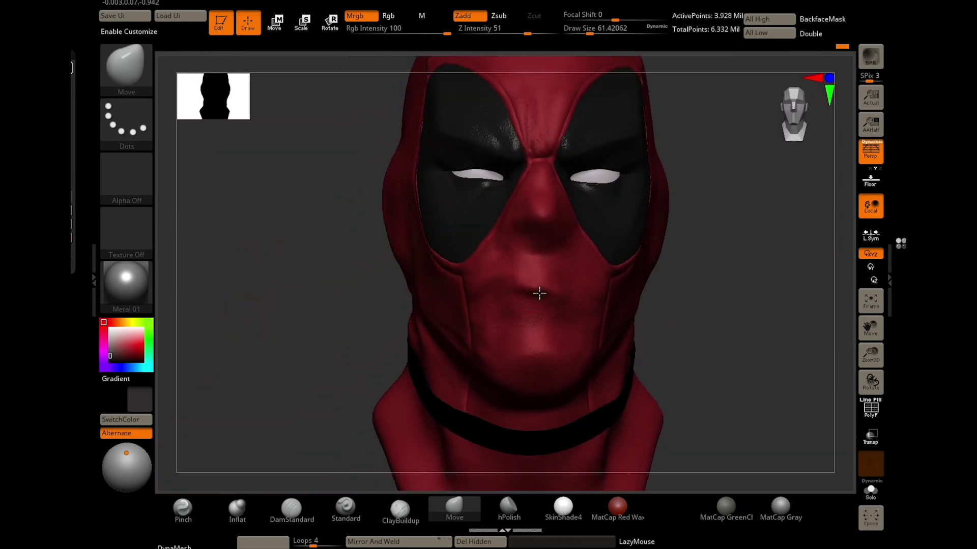
drag(539, 293, 543, 291)
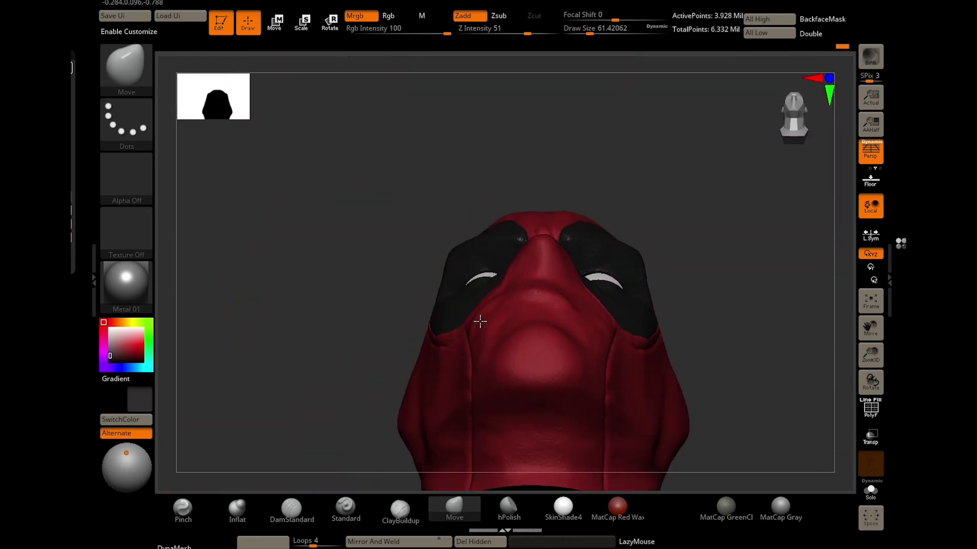
mouse_move(480, 321)
mouse_down()
mouse_move(270, 286)
mouse_move(369, 292)
mouse_move(310, 218)
mouse_up()
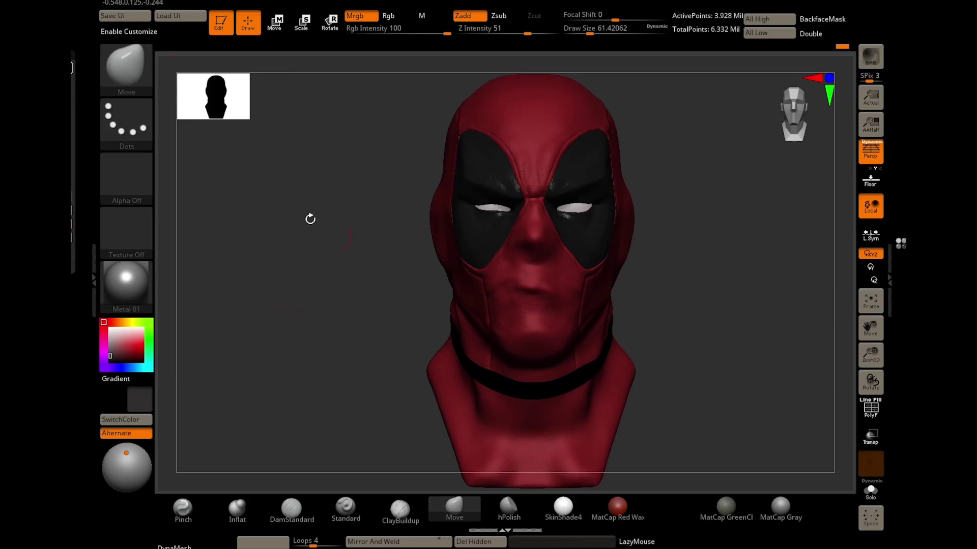